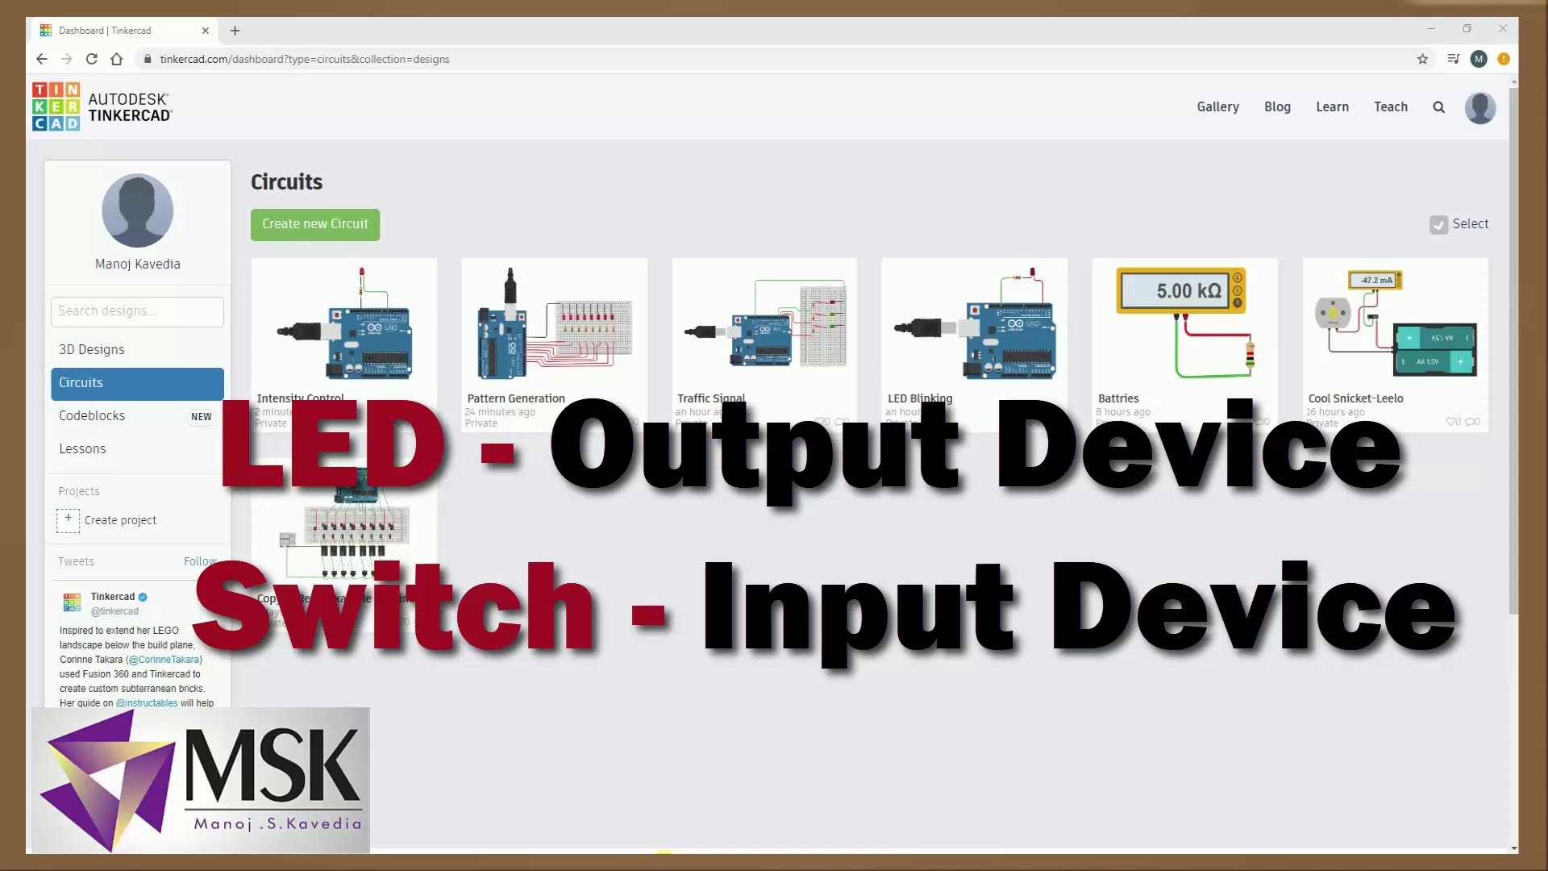
Create a new blank circuit and title it 'Switch Interfacing', correcting the misspelling
click(321, 223)
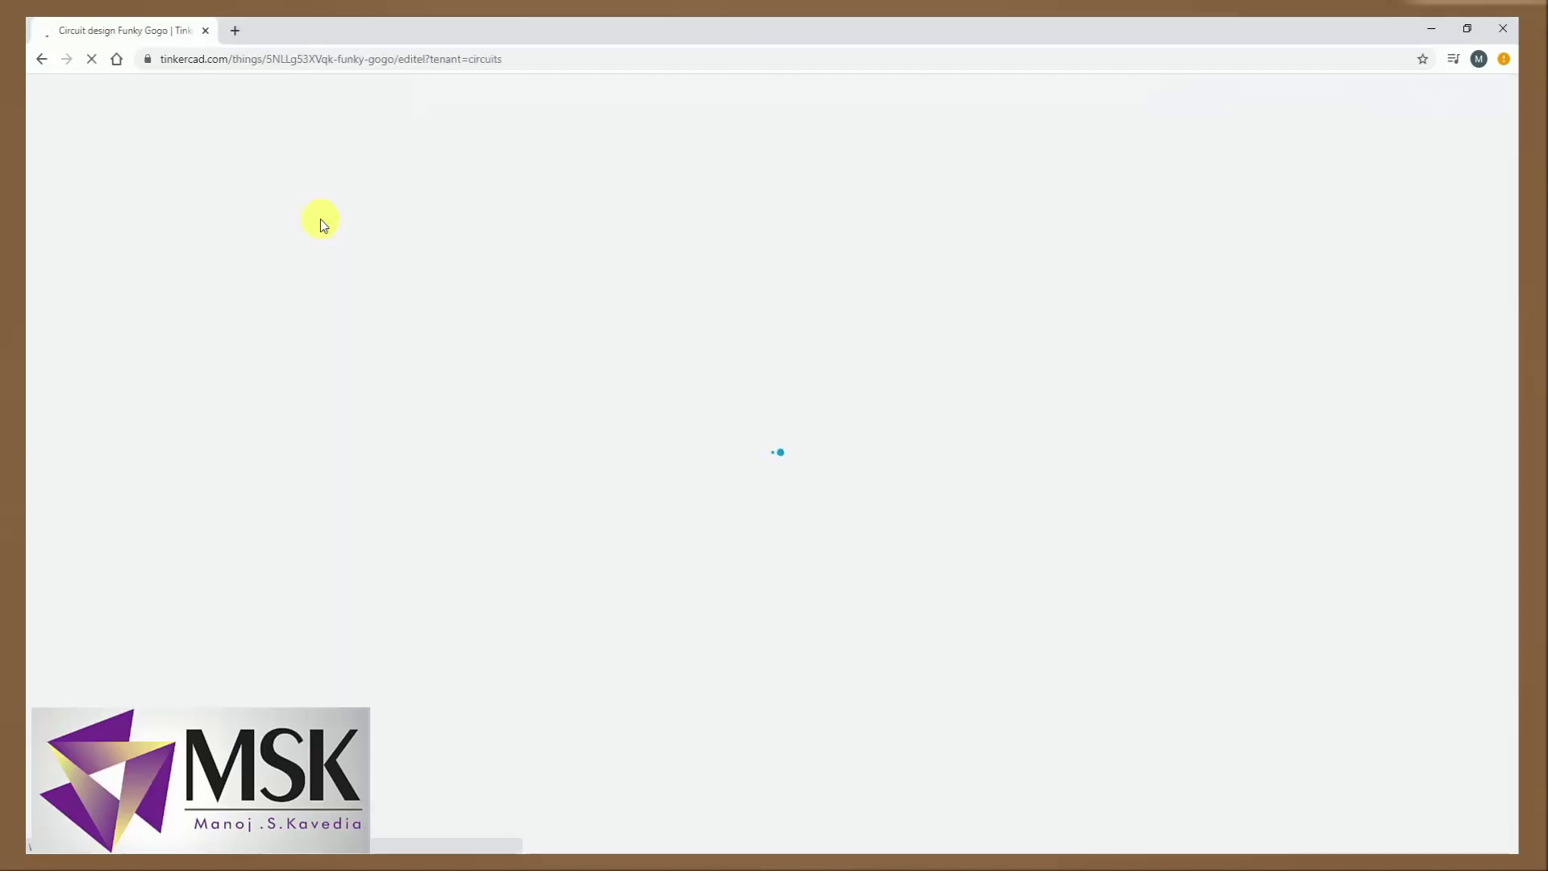
click(118, 95)
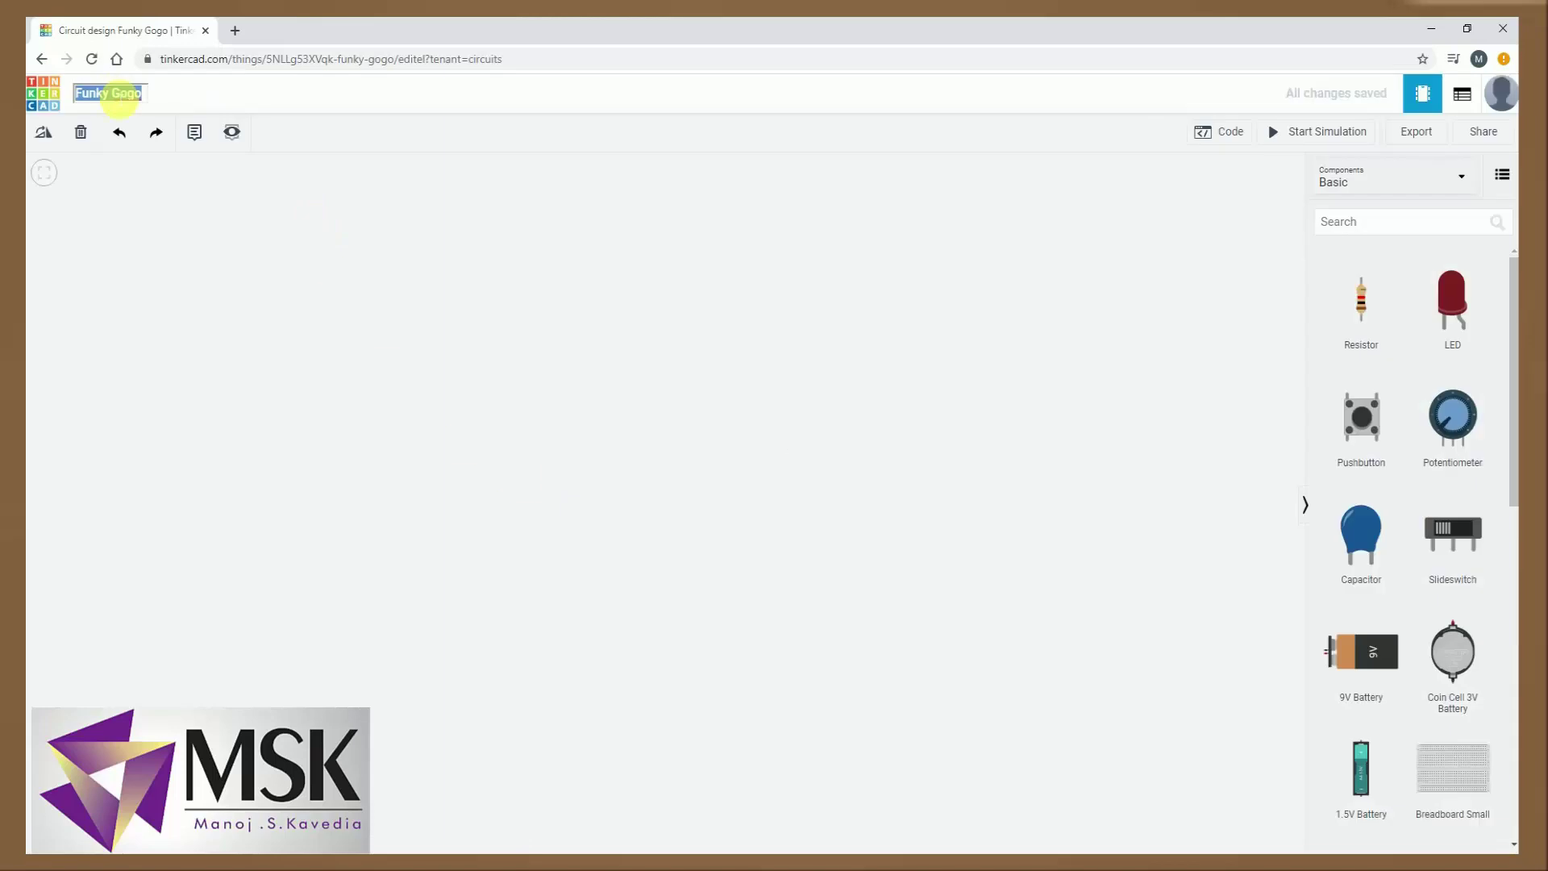
text(Sw)
text(itch Interacing)
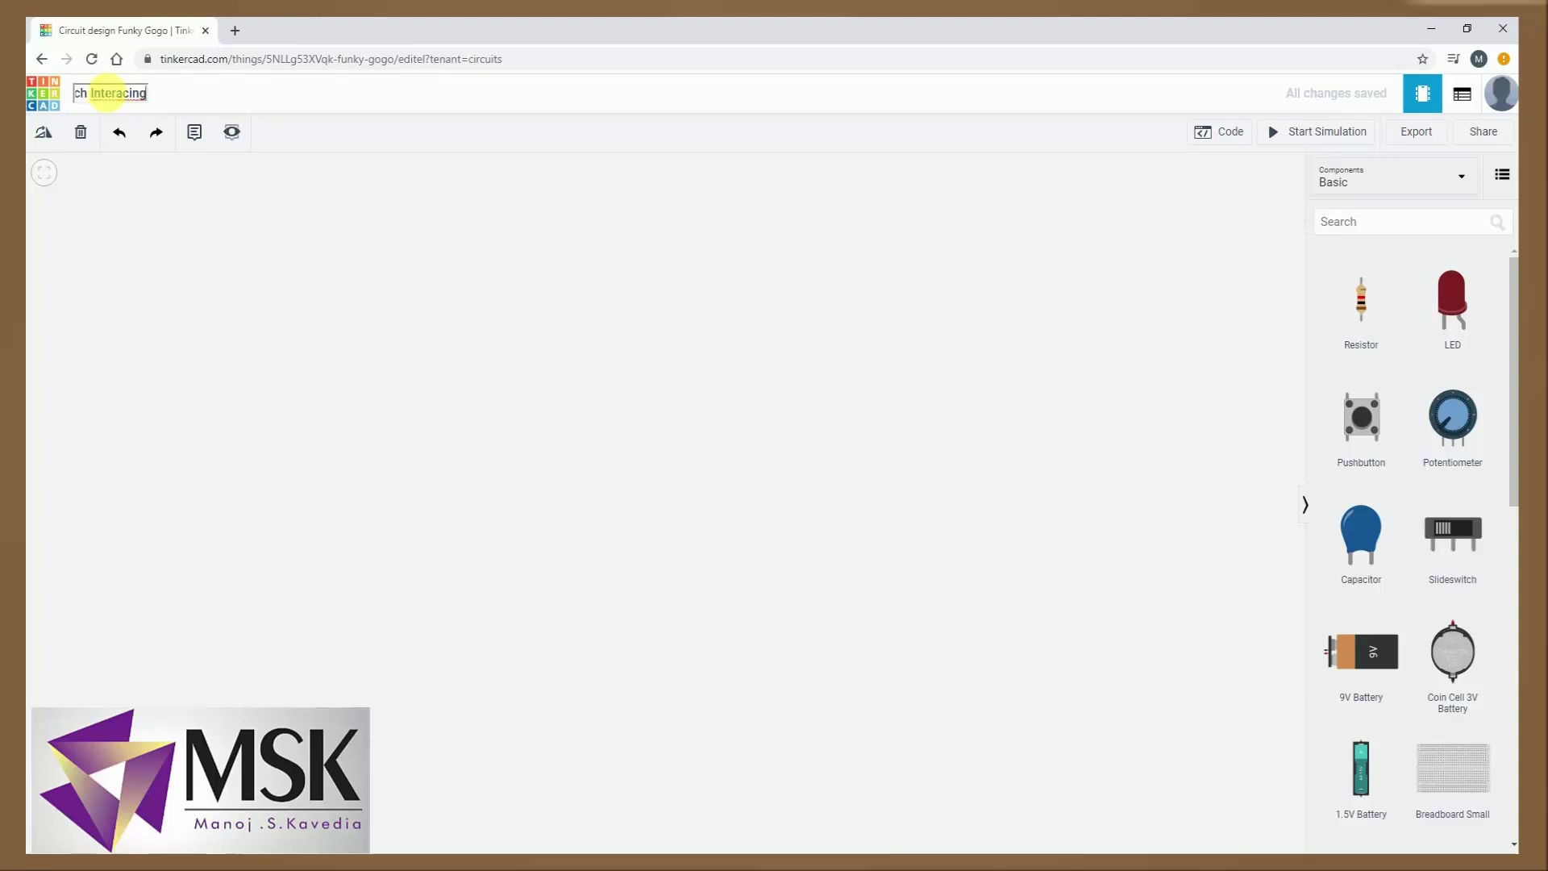
key(Left)
key(Left)
key(Left)
key(Left)
key(Left)
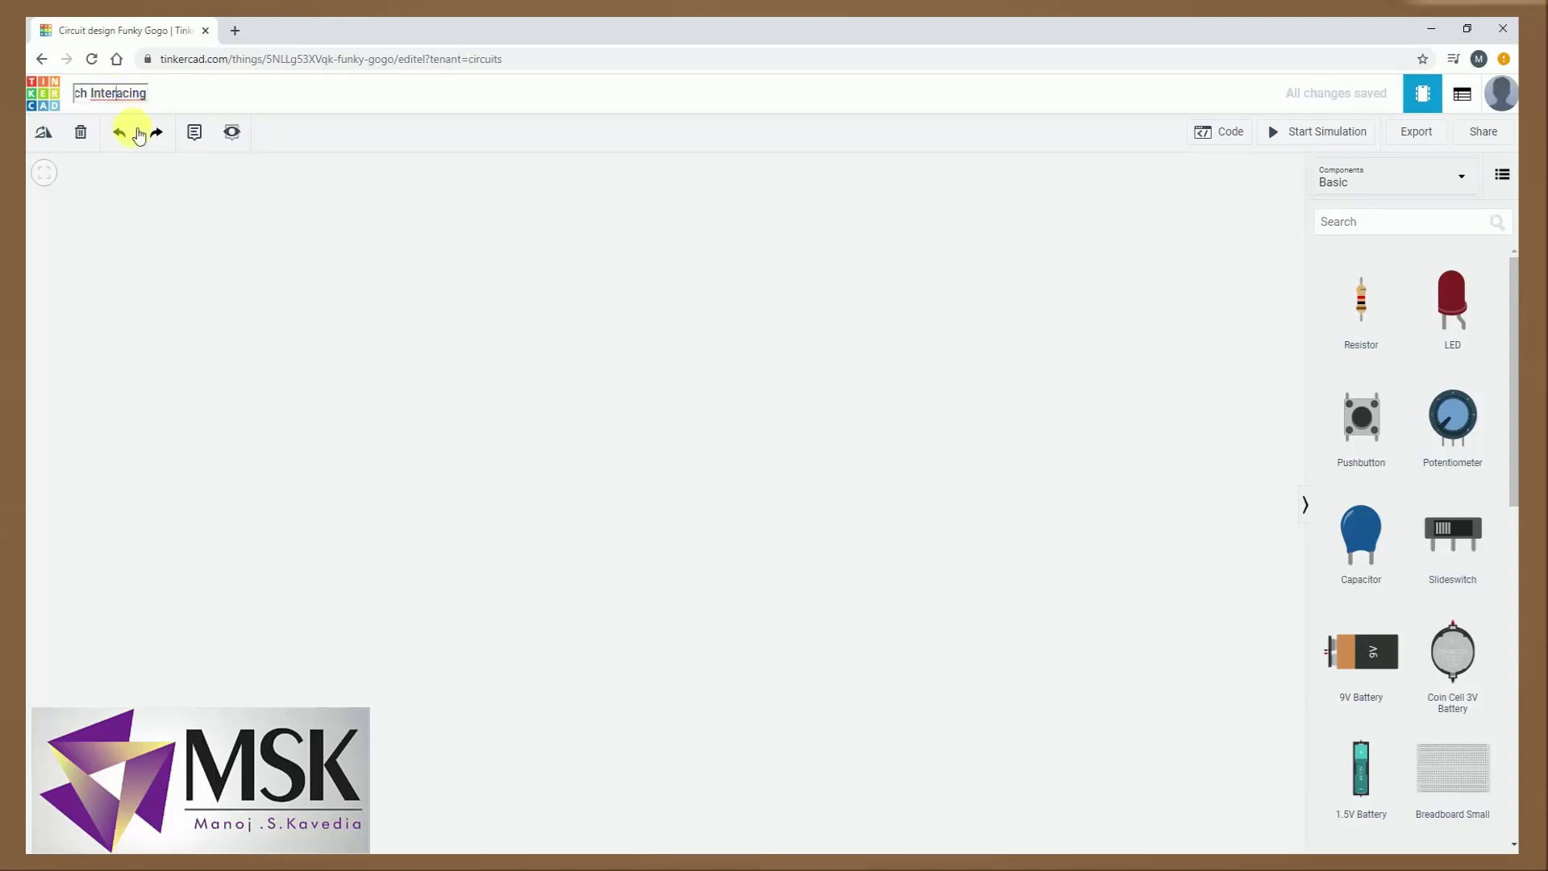
text(f)
click(168, 242)
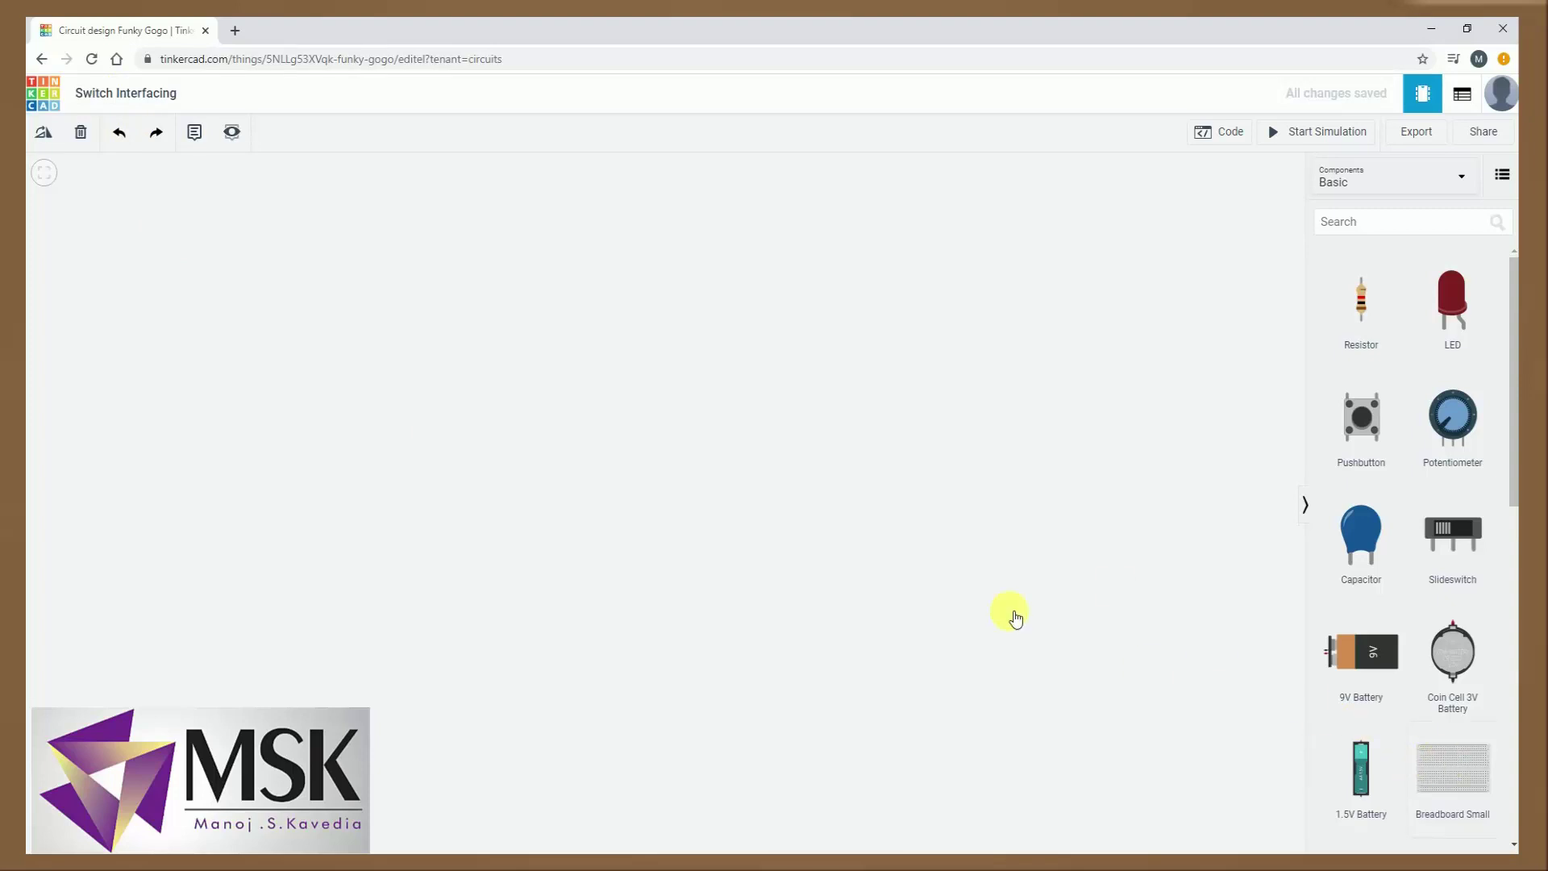
Place a small breadboard with an LED, resistor and pushbutton, and an Arduino Uno R3 just below
click(801, 347)
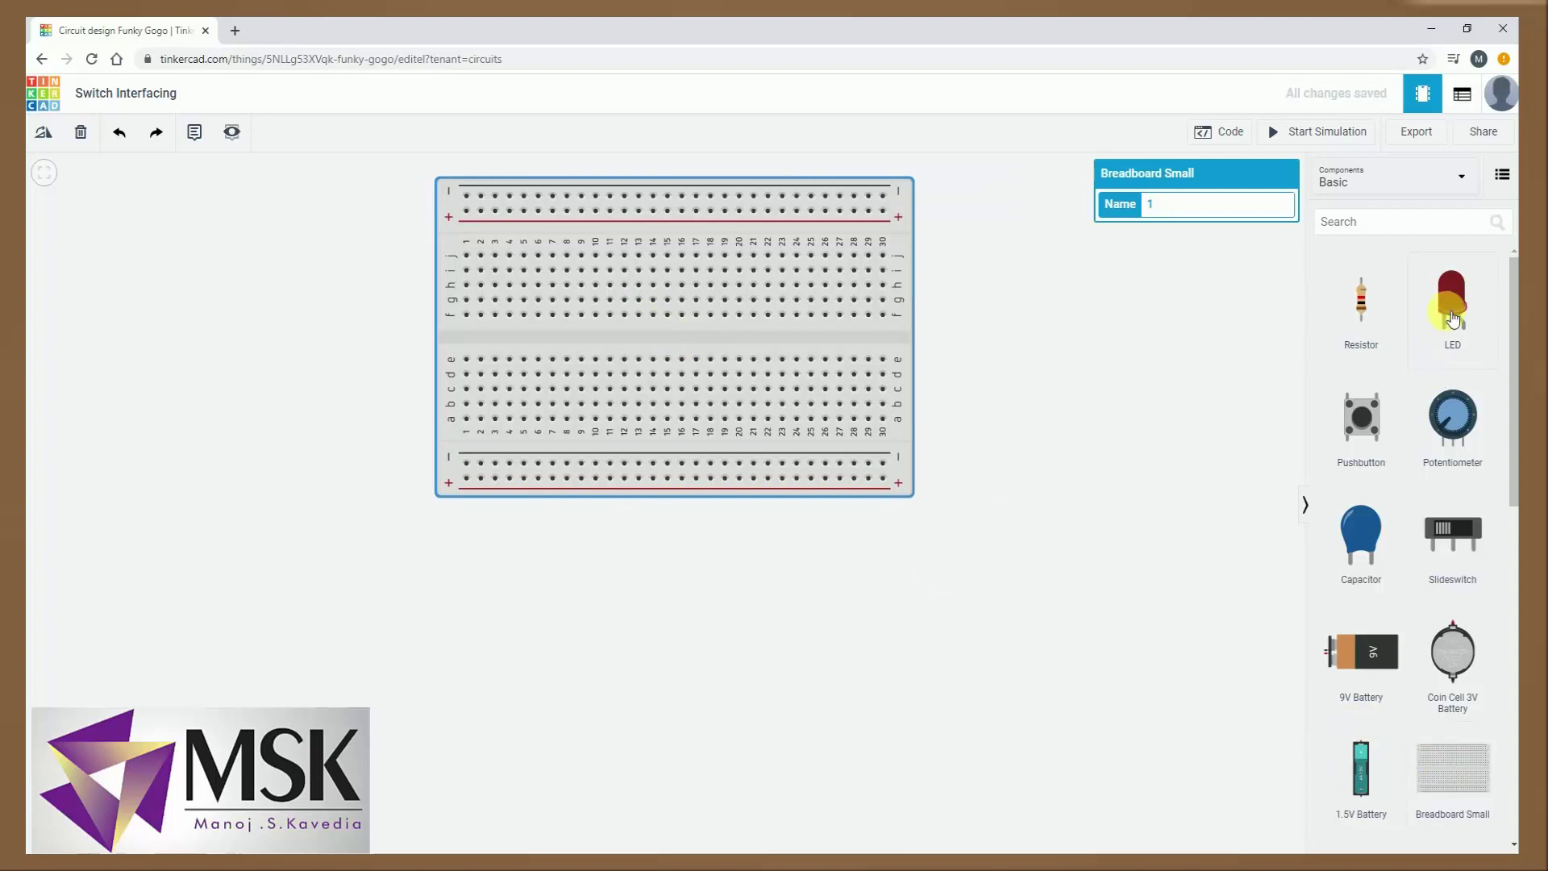
drag(1443, 302, 525, 292)
drag(524, 292, 512, 342)
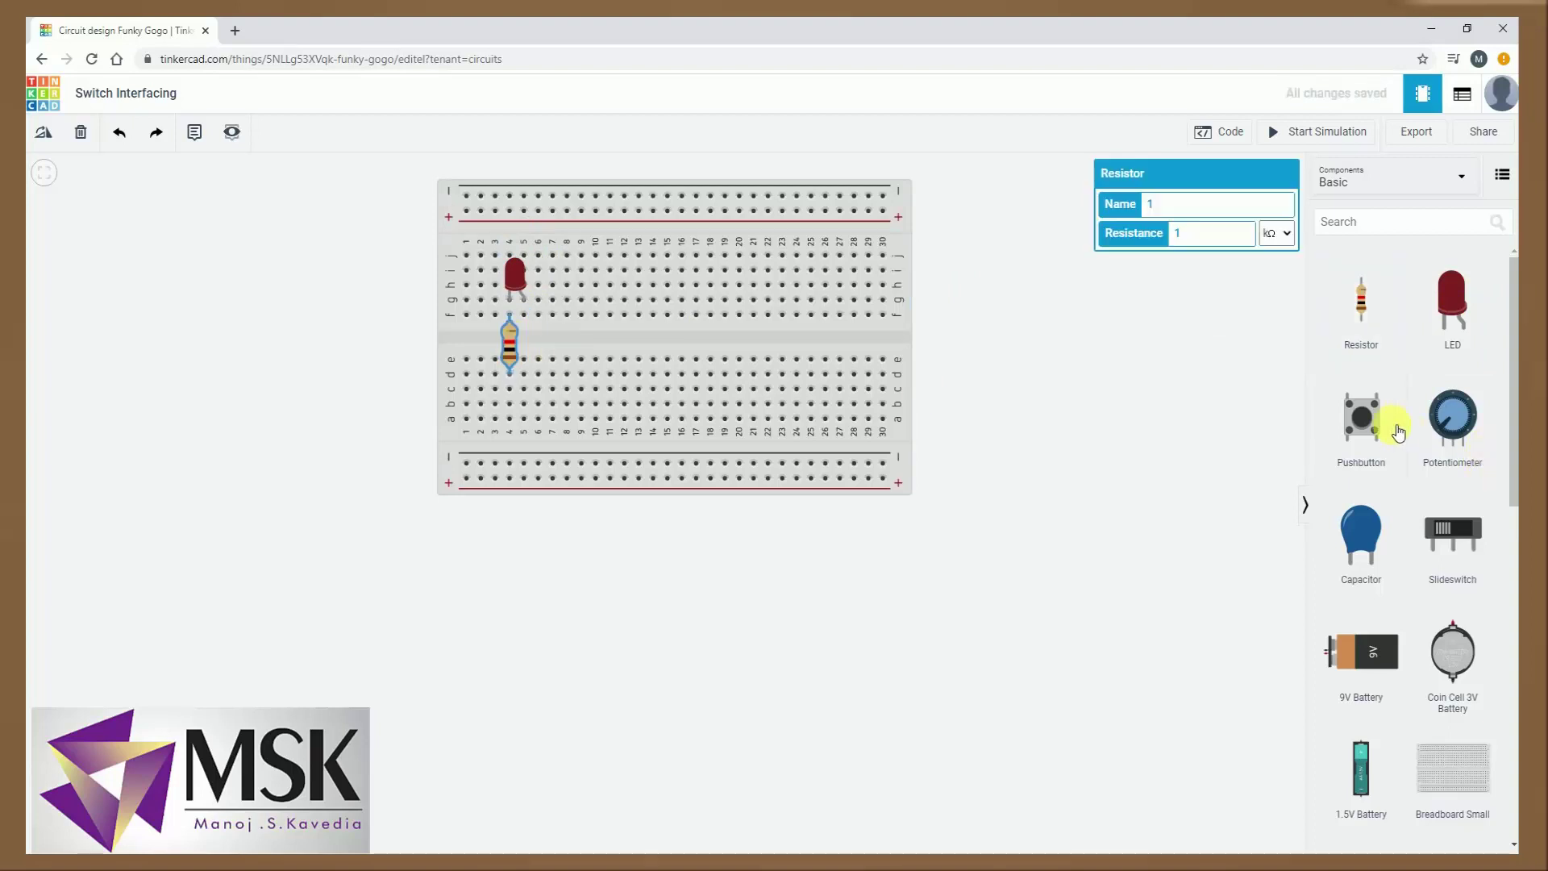
drag(1361, 416, 755, 339)
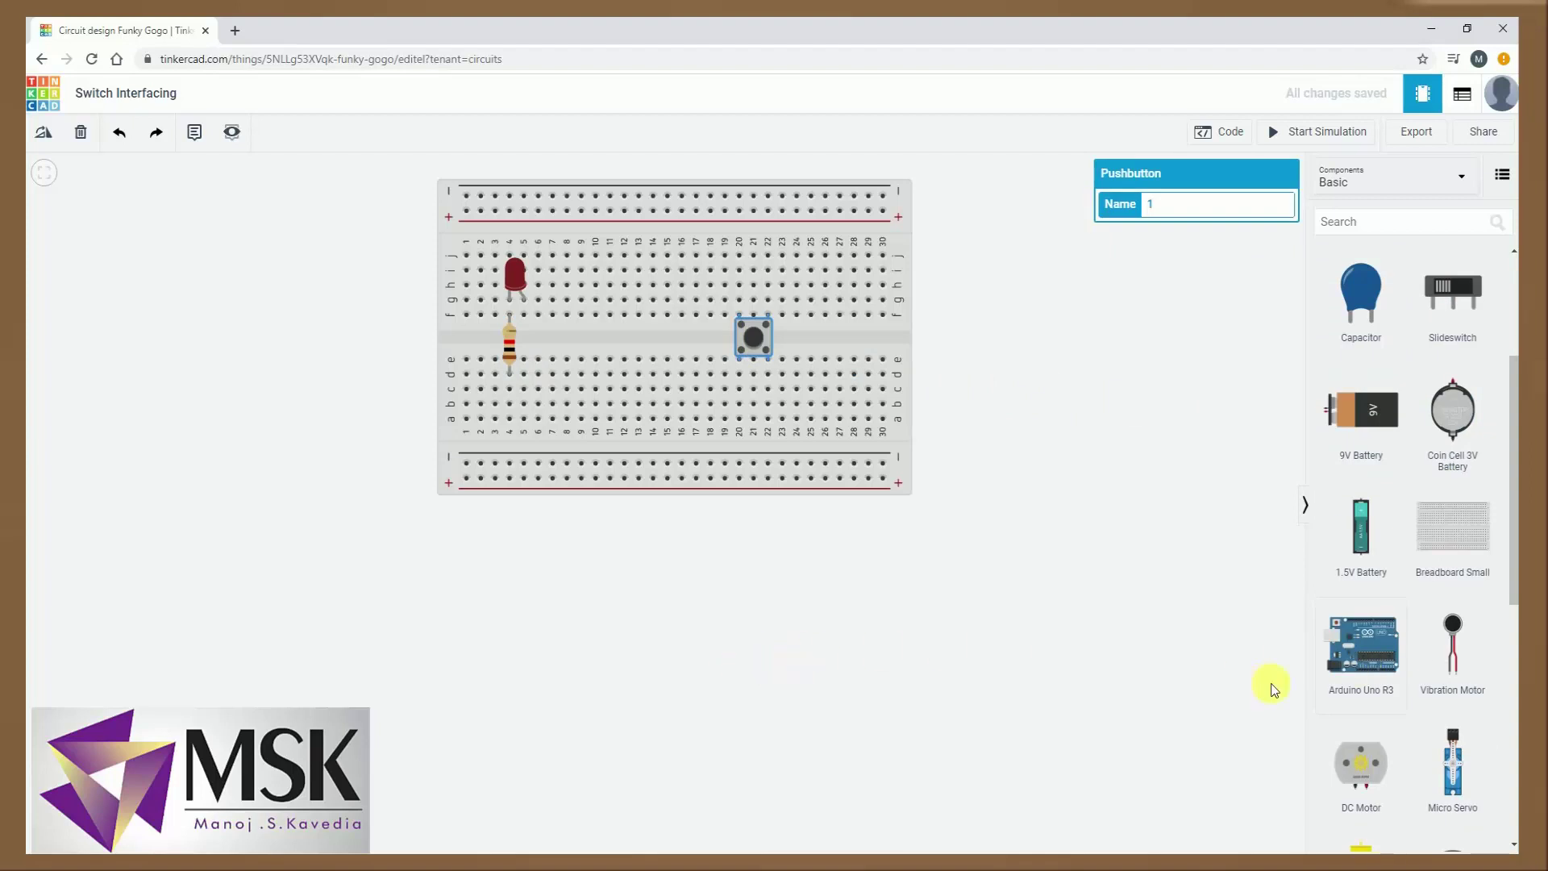
drag(1272, 689, 1089, 667)
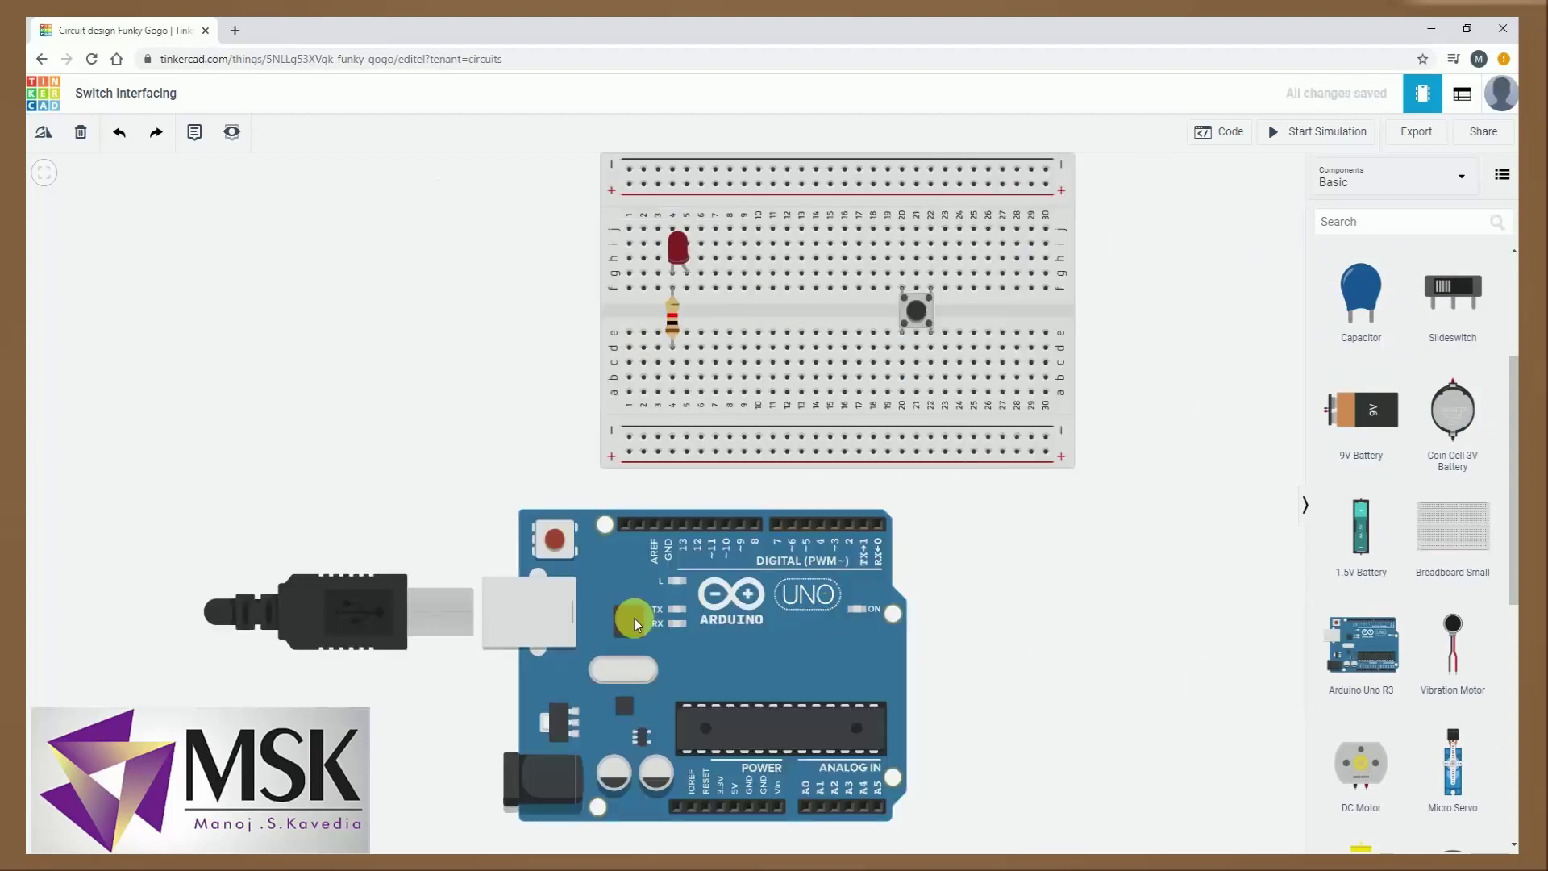
drag(617, 592, 622, 546)
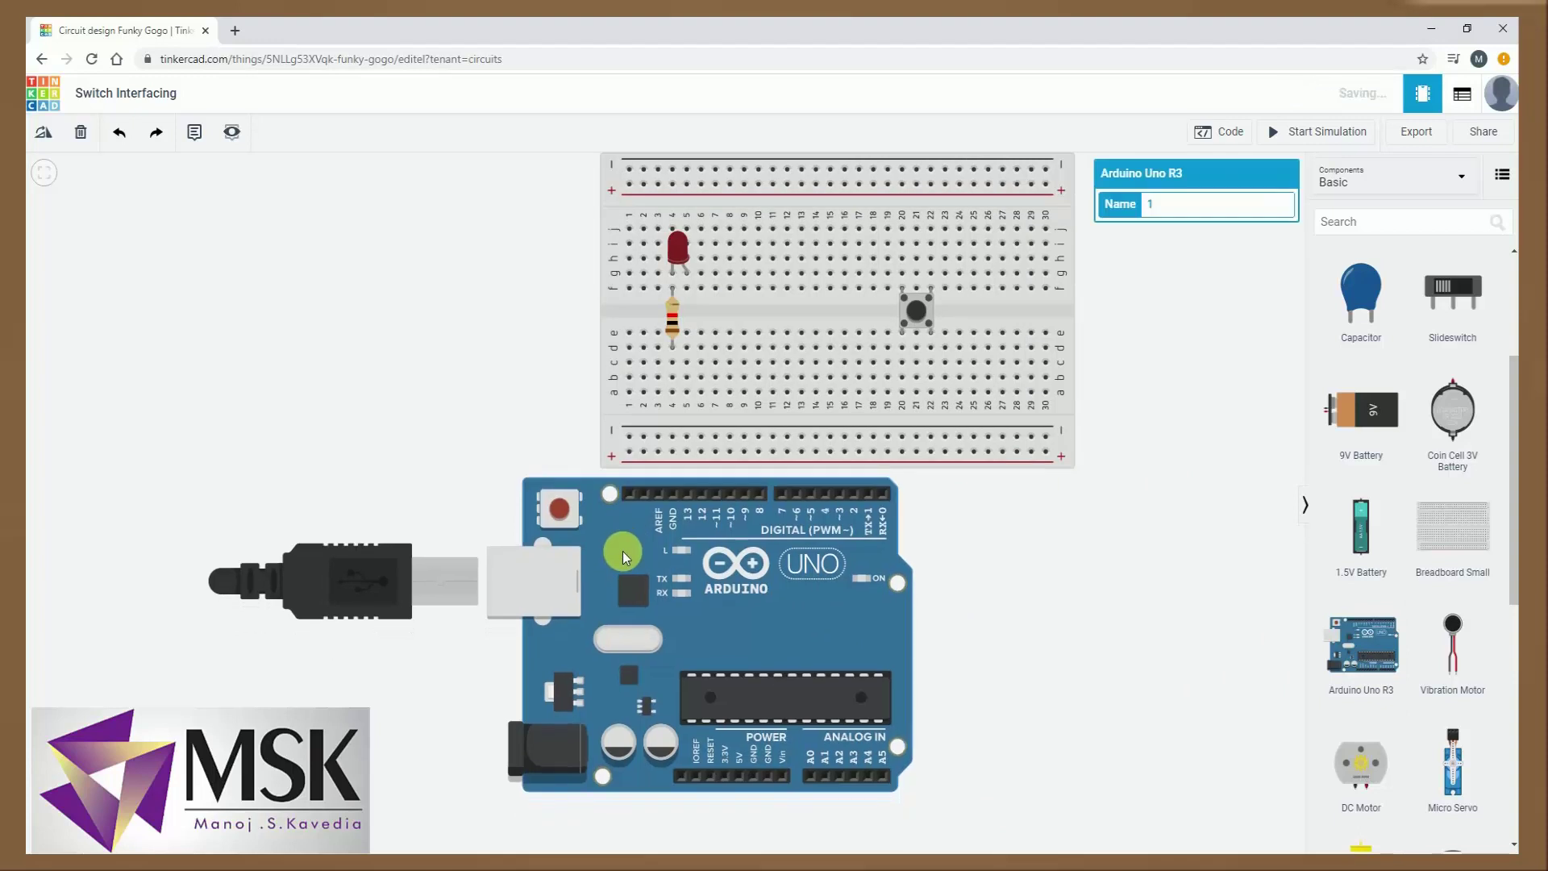
Wire the Arduino's GND pin to the resistor's breadboard column
click(1065, 543)
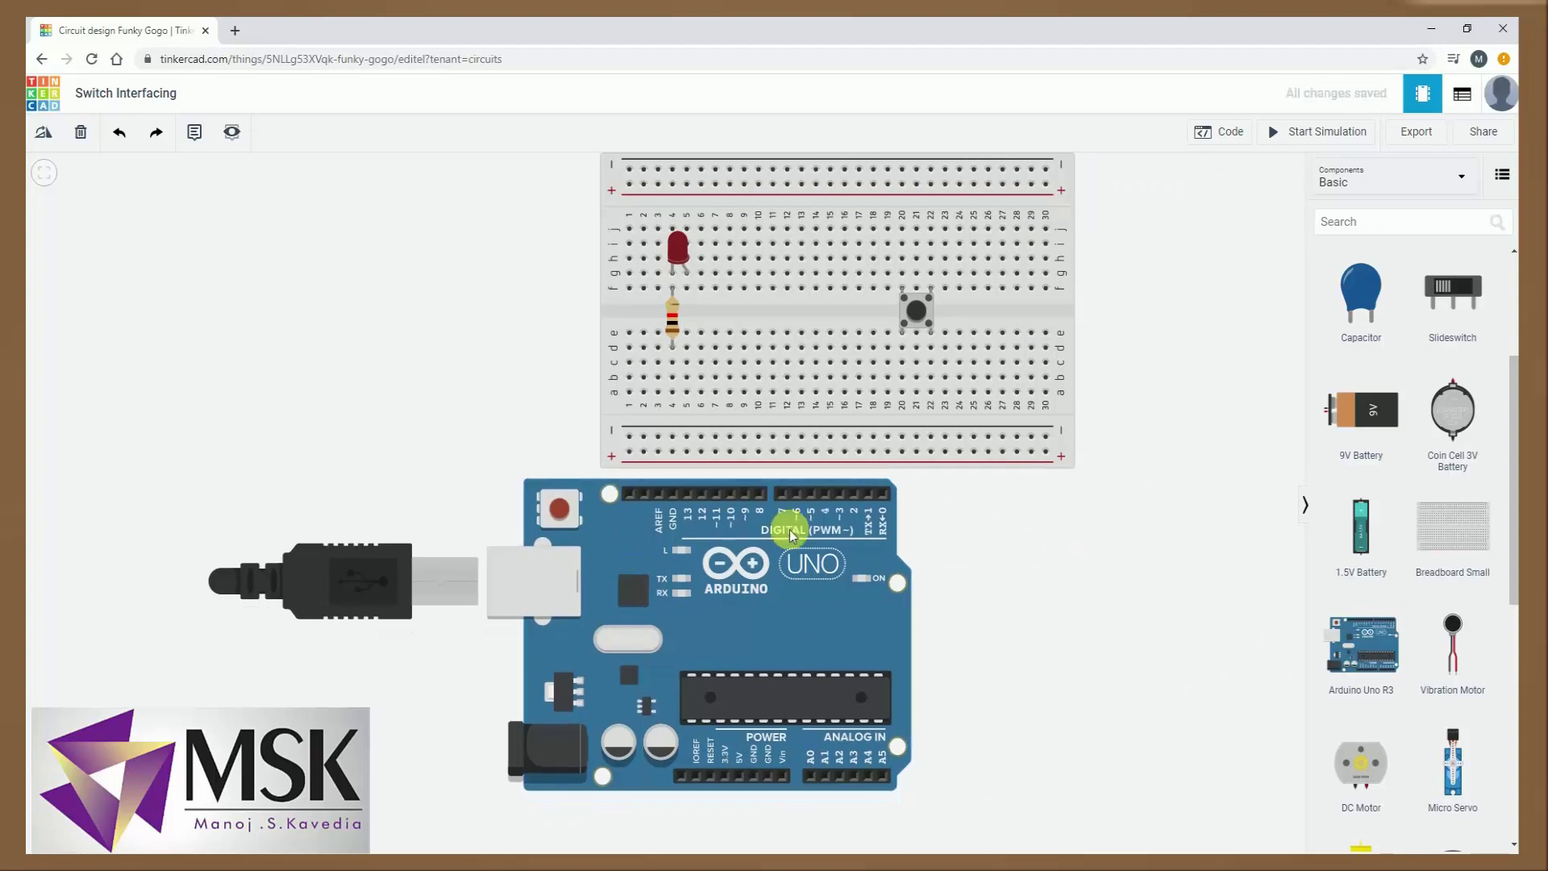
click(671, 500)
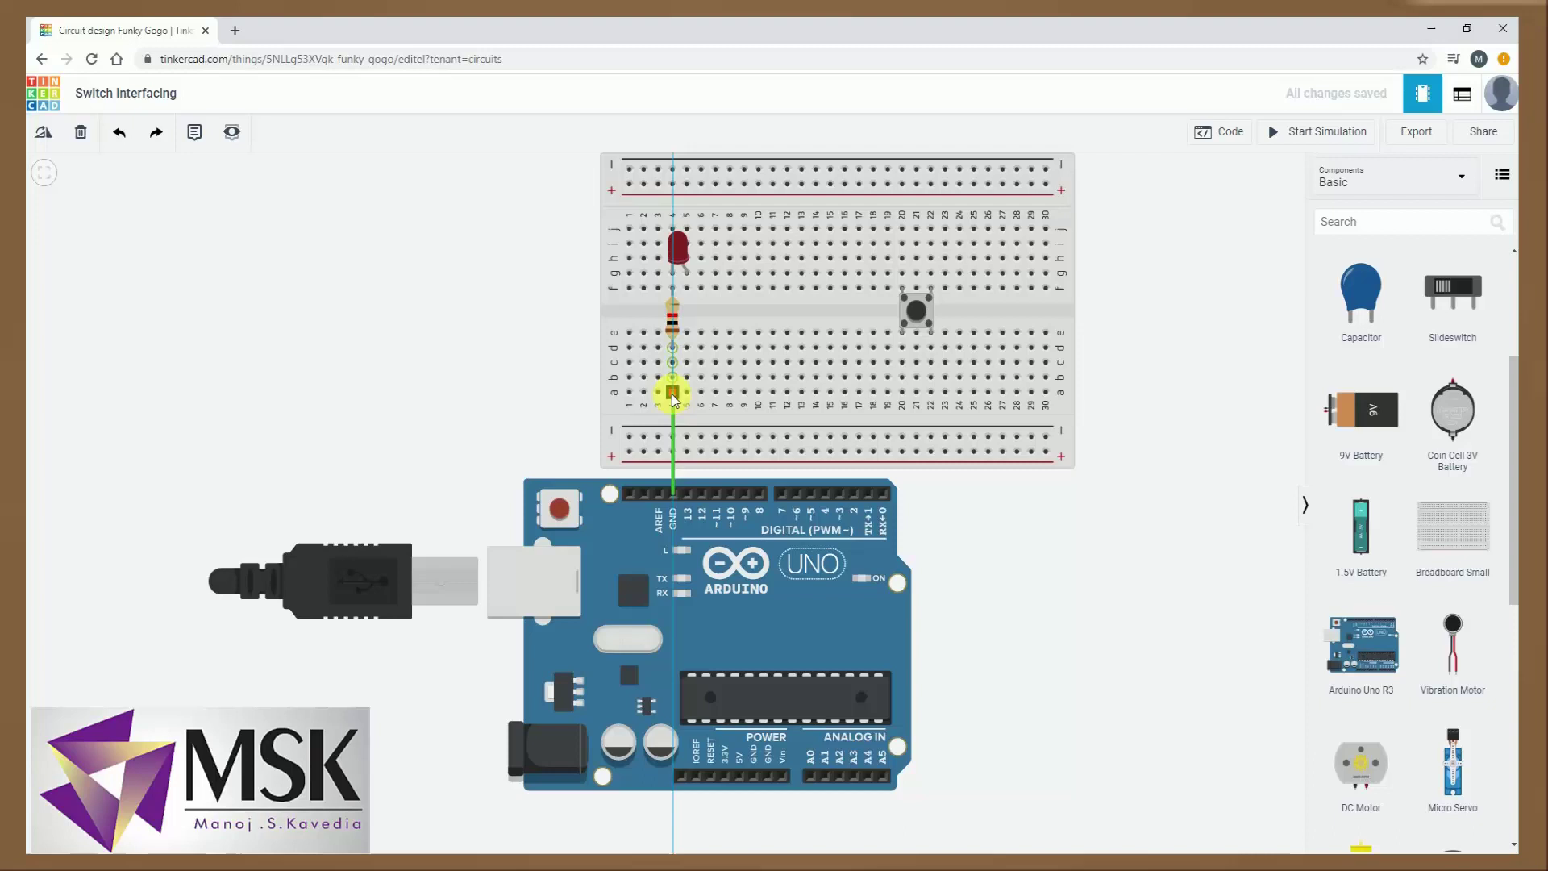
click(671, 394)
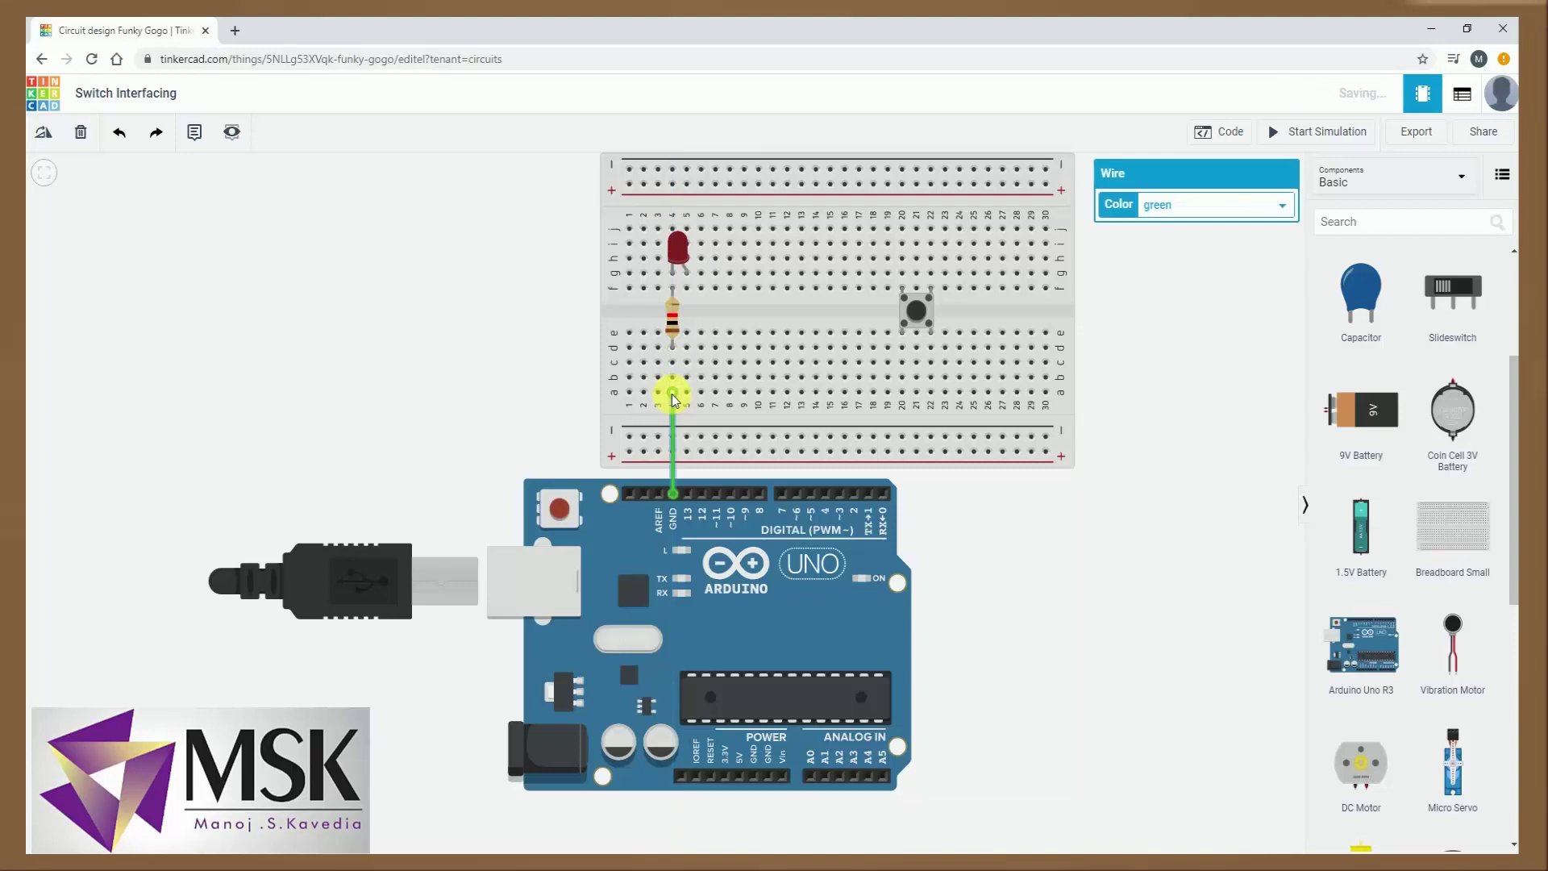
Route a bent wire from the LED's free leg to Arduino pin 11
click(687, 275)
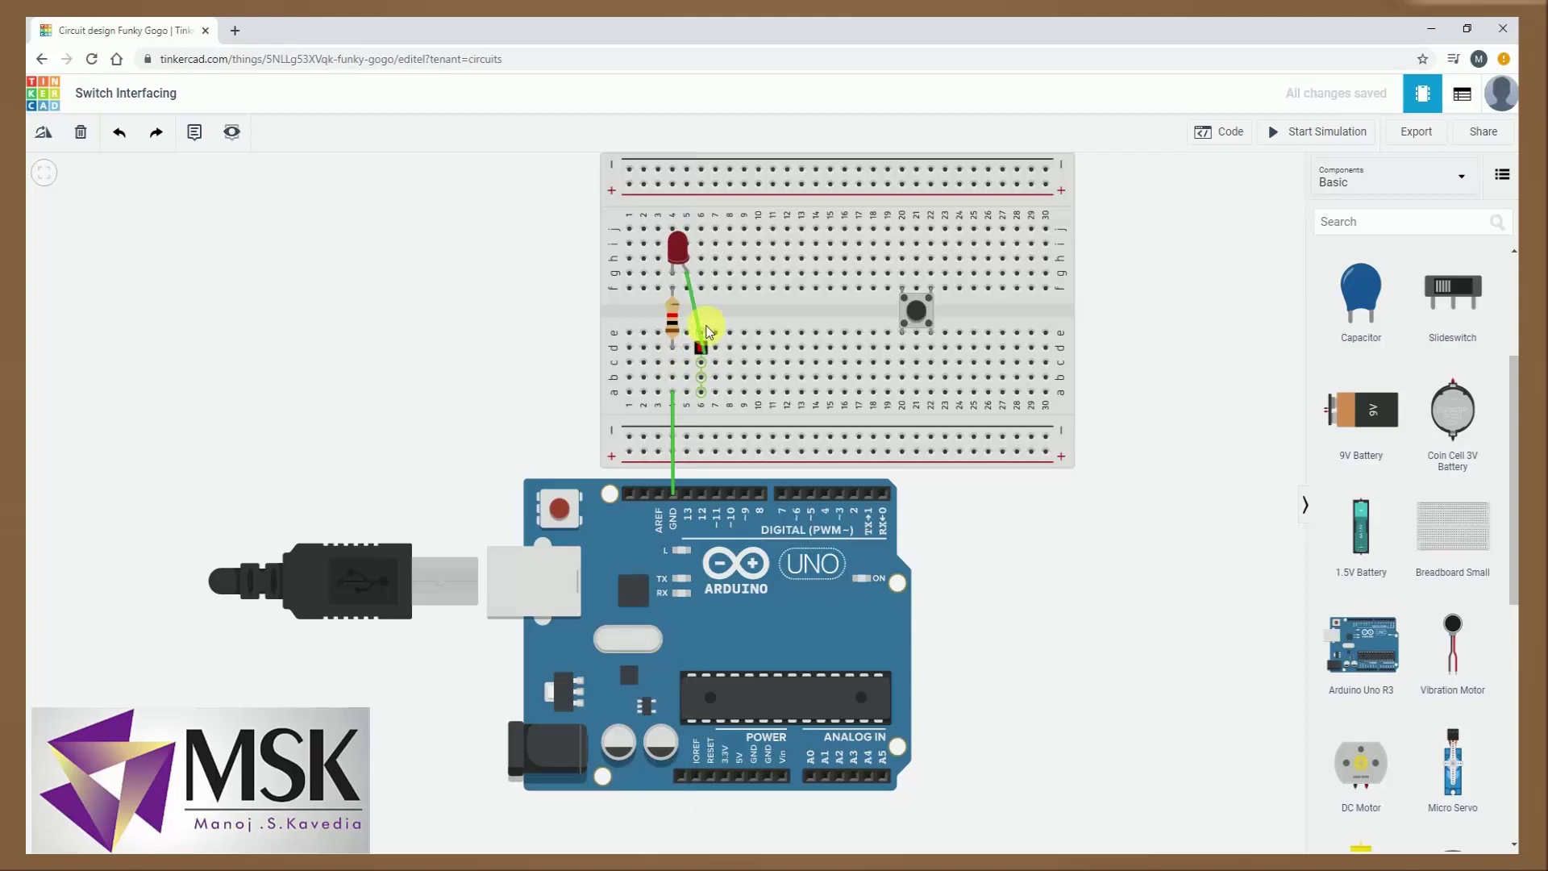
click(686, 305)
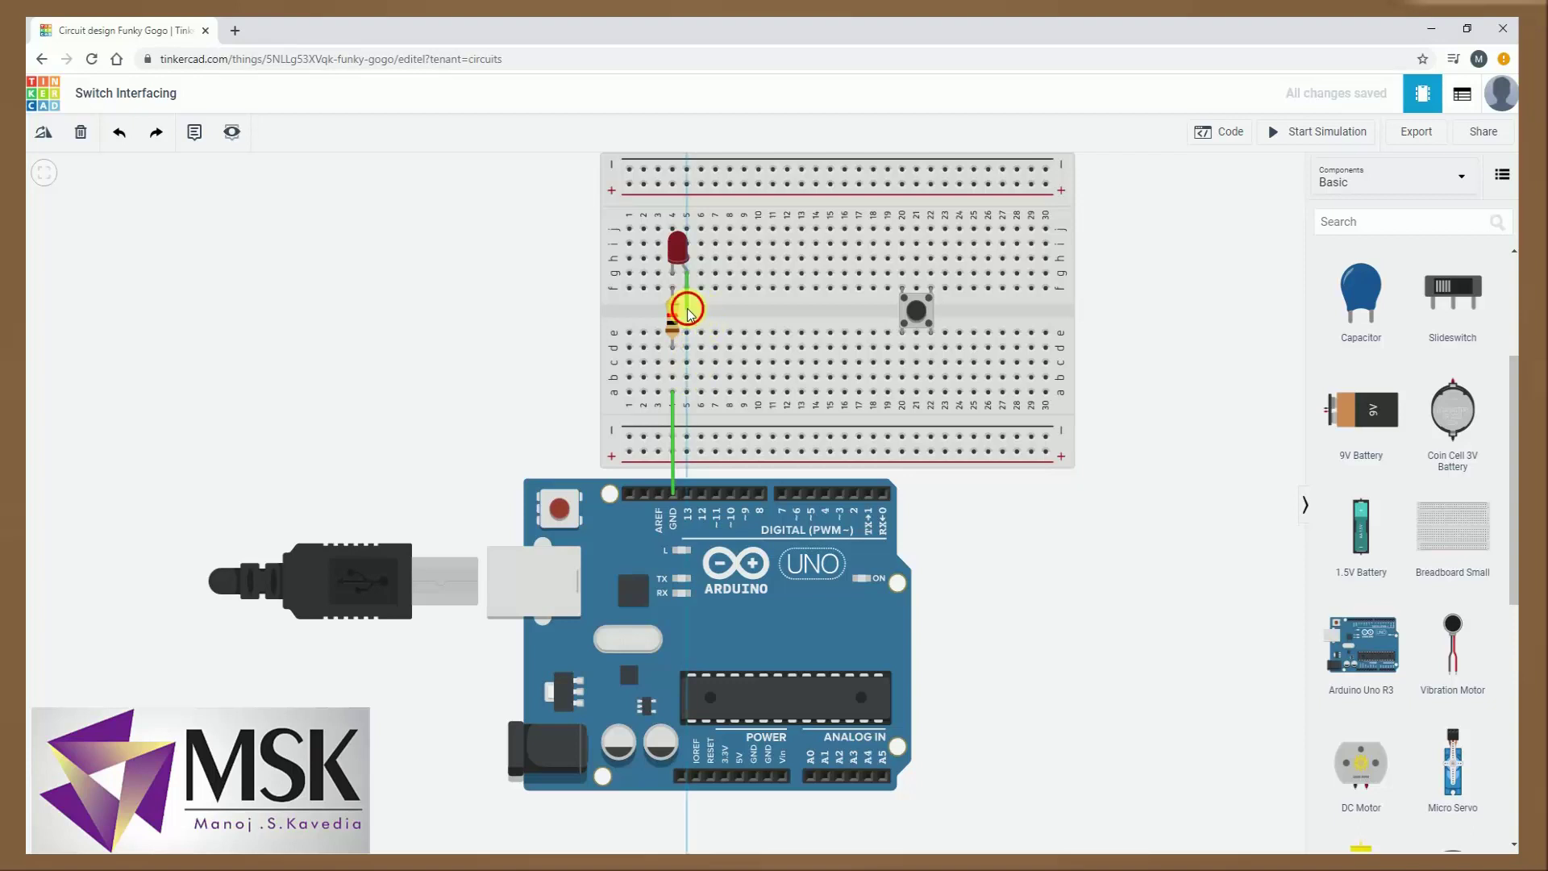
click(732, 308)
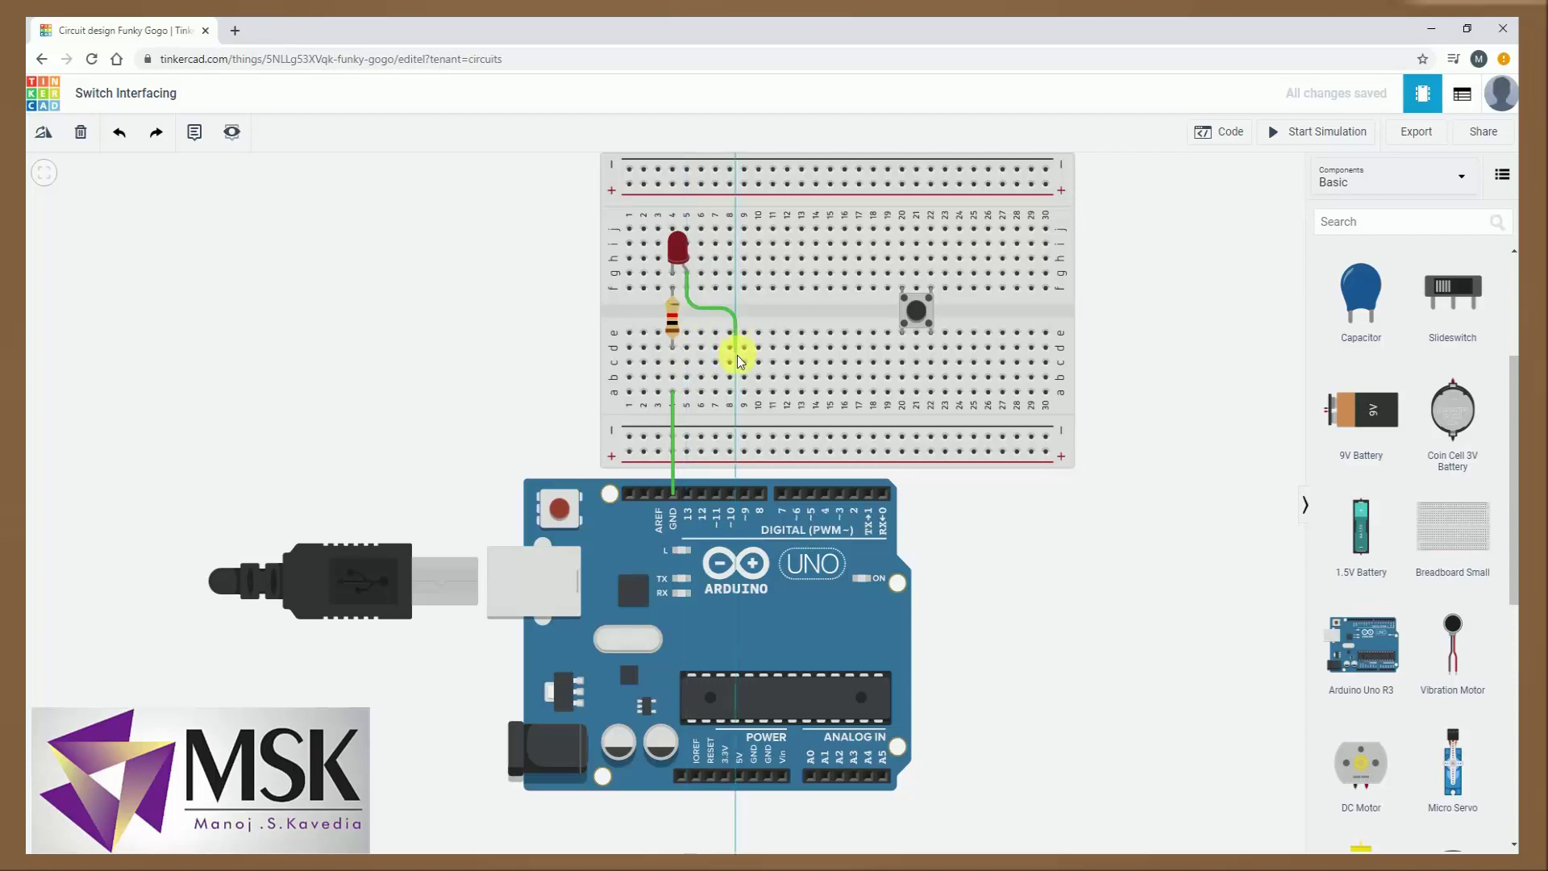
click(738, 461)
click(712, 462)
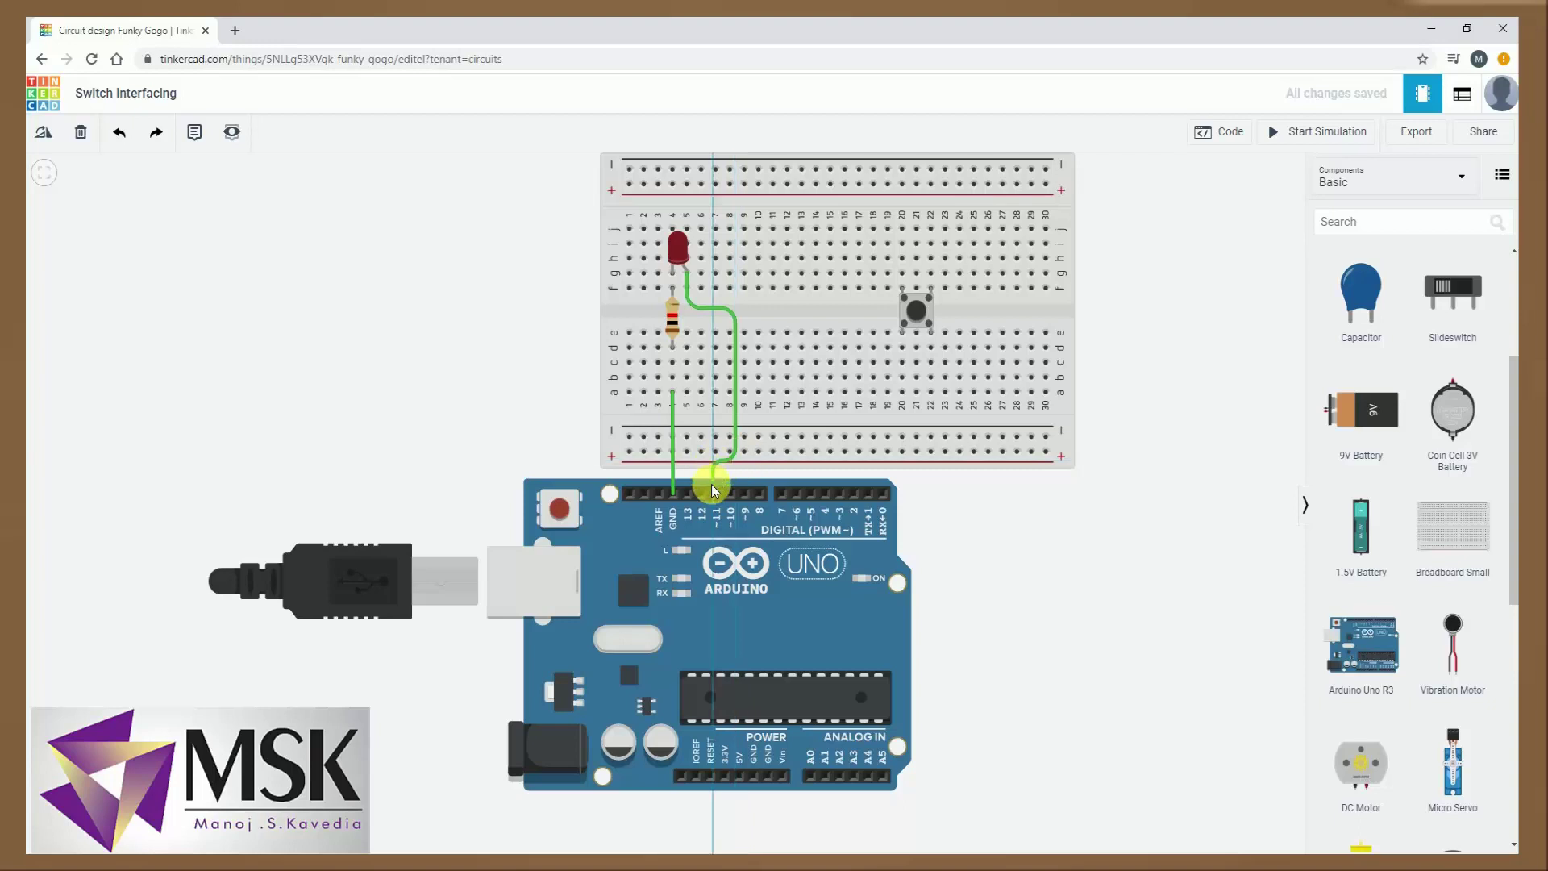
click(715, 495)
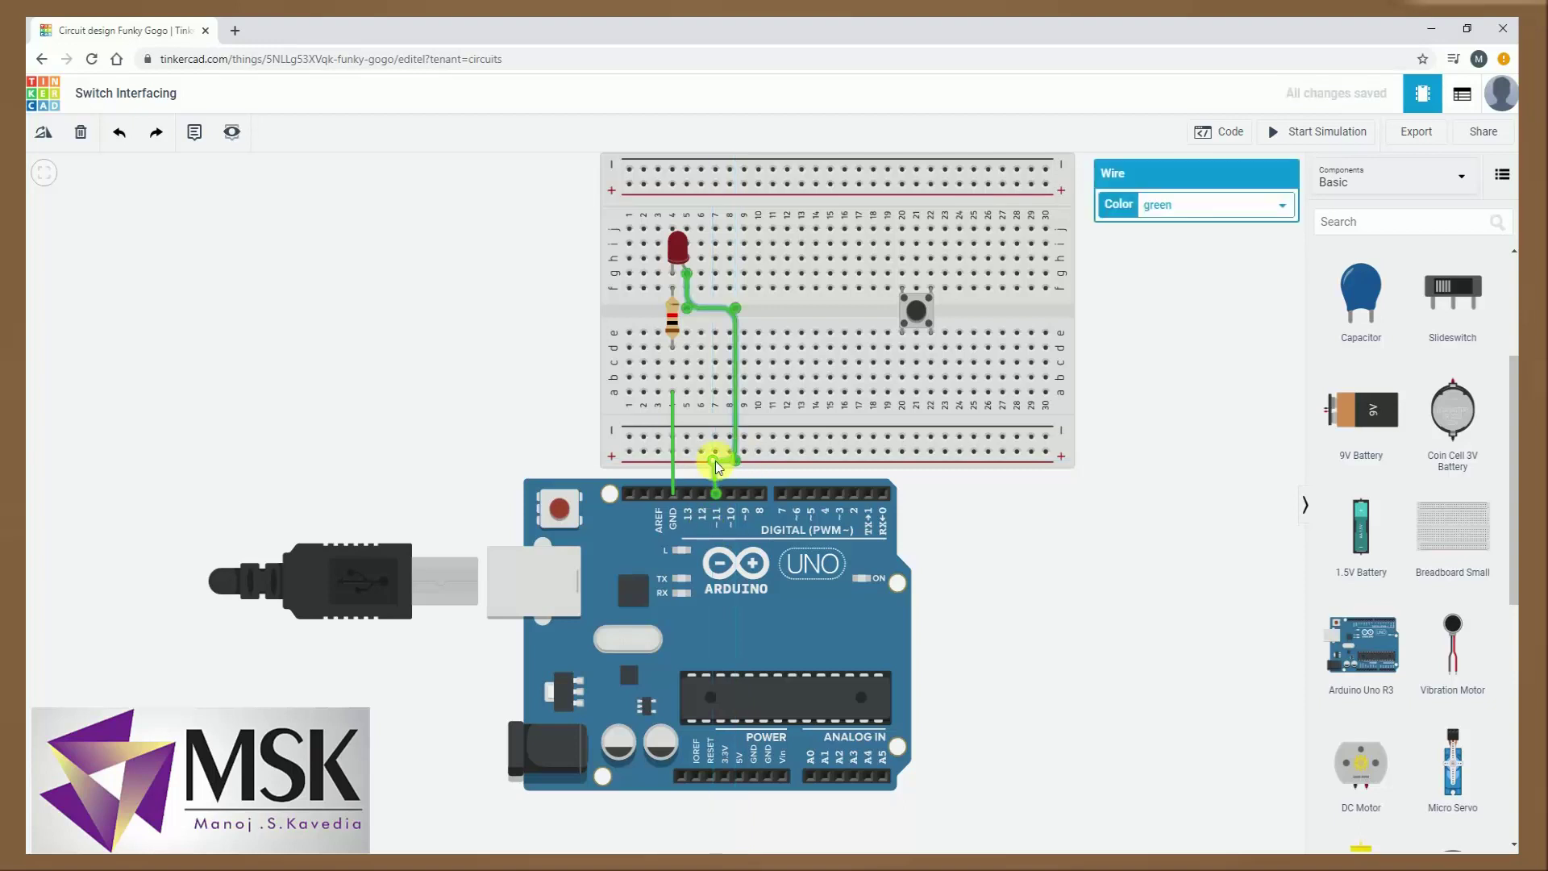
drag(715, 461, 725, 465)
Colour the pin-11 wire red and the ground wire black
click(1282, 206)
click(1209, 239)
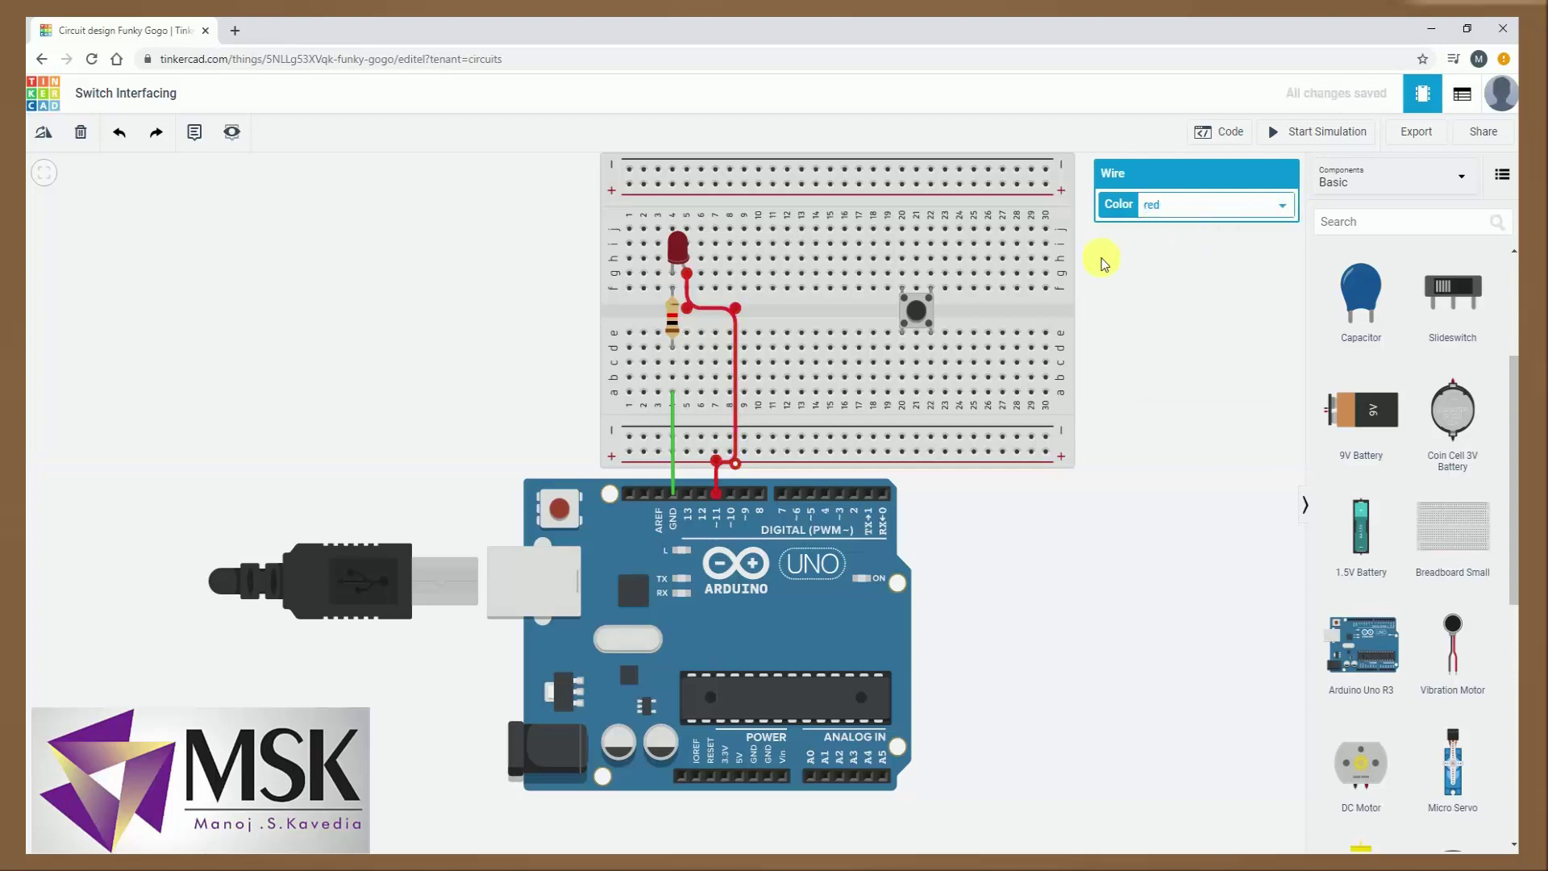
click(675, 436)
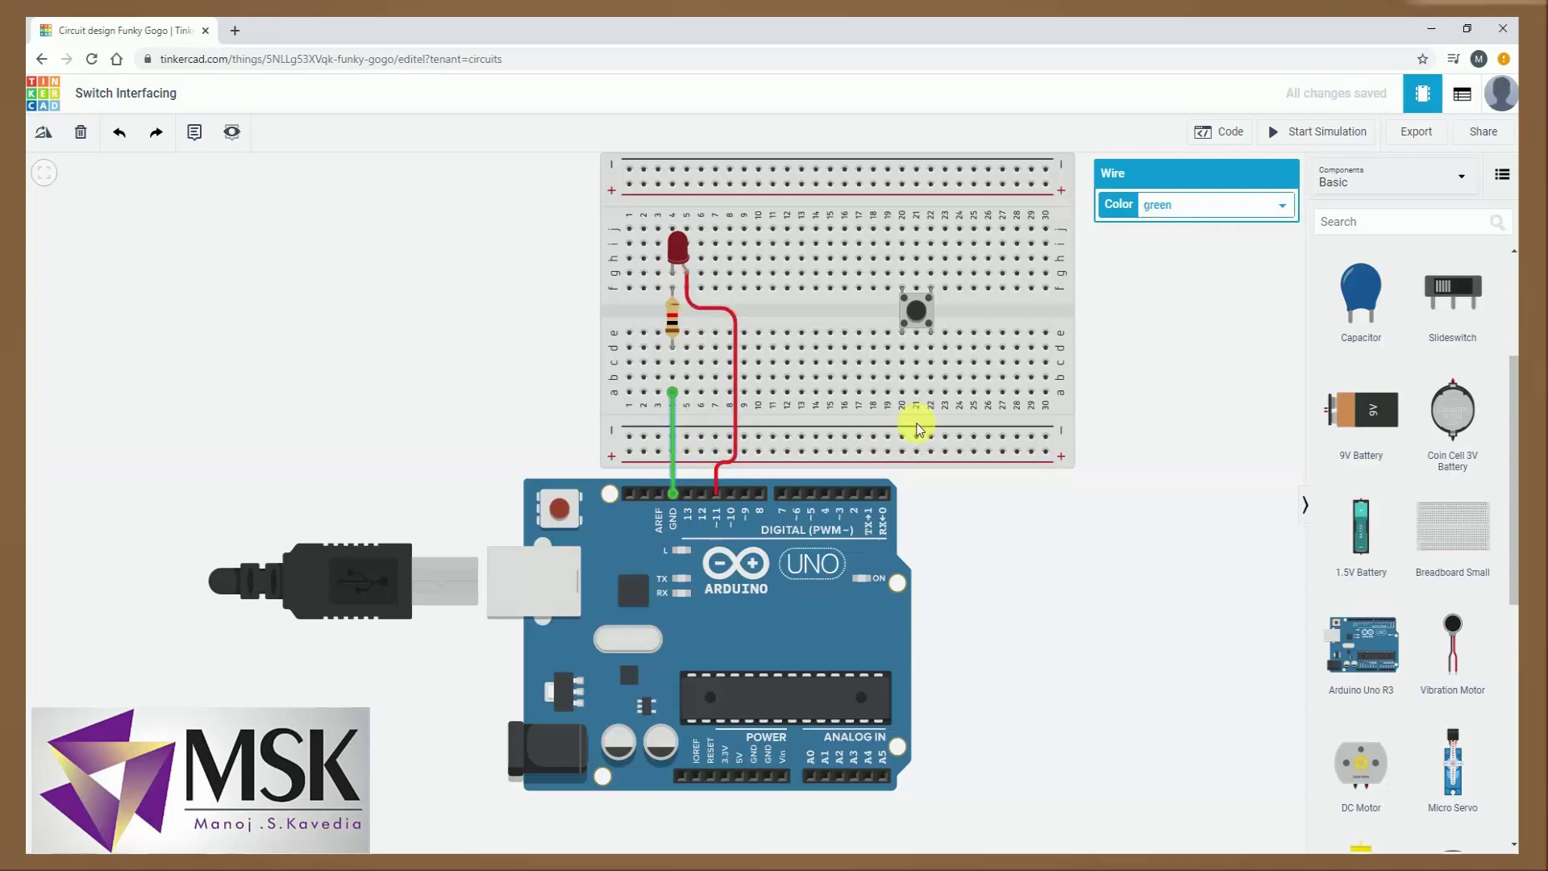
click(1209, 207)
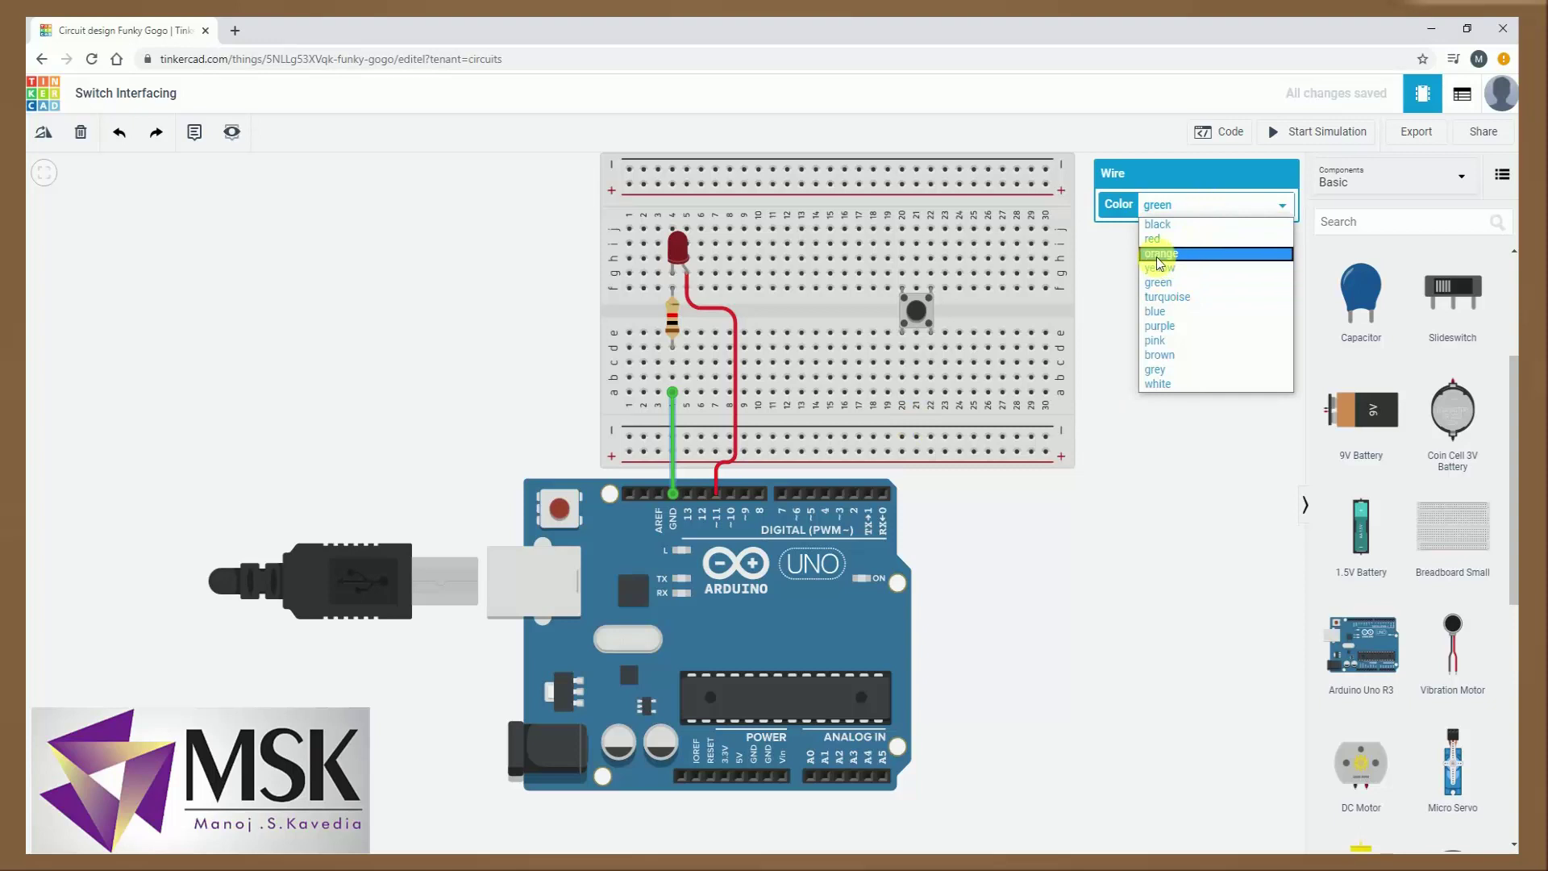
click(1158, 224)
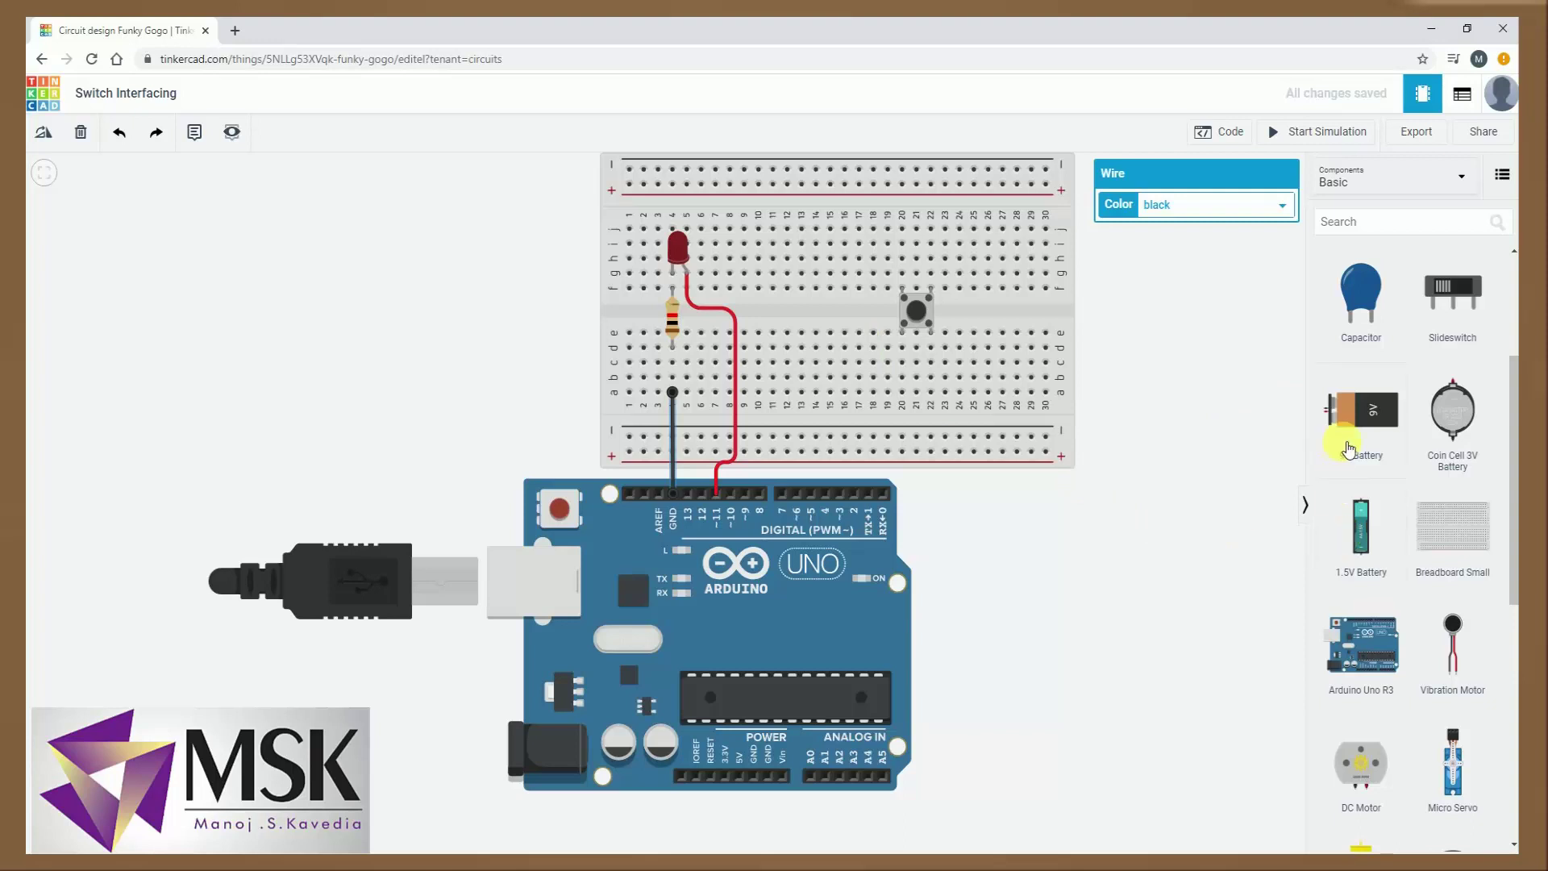
Add a second resistor below the pushbutton and wire its free leg to the Arduino's GND pin
scroll(1349, 448, up, 3)
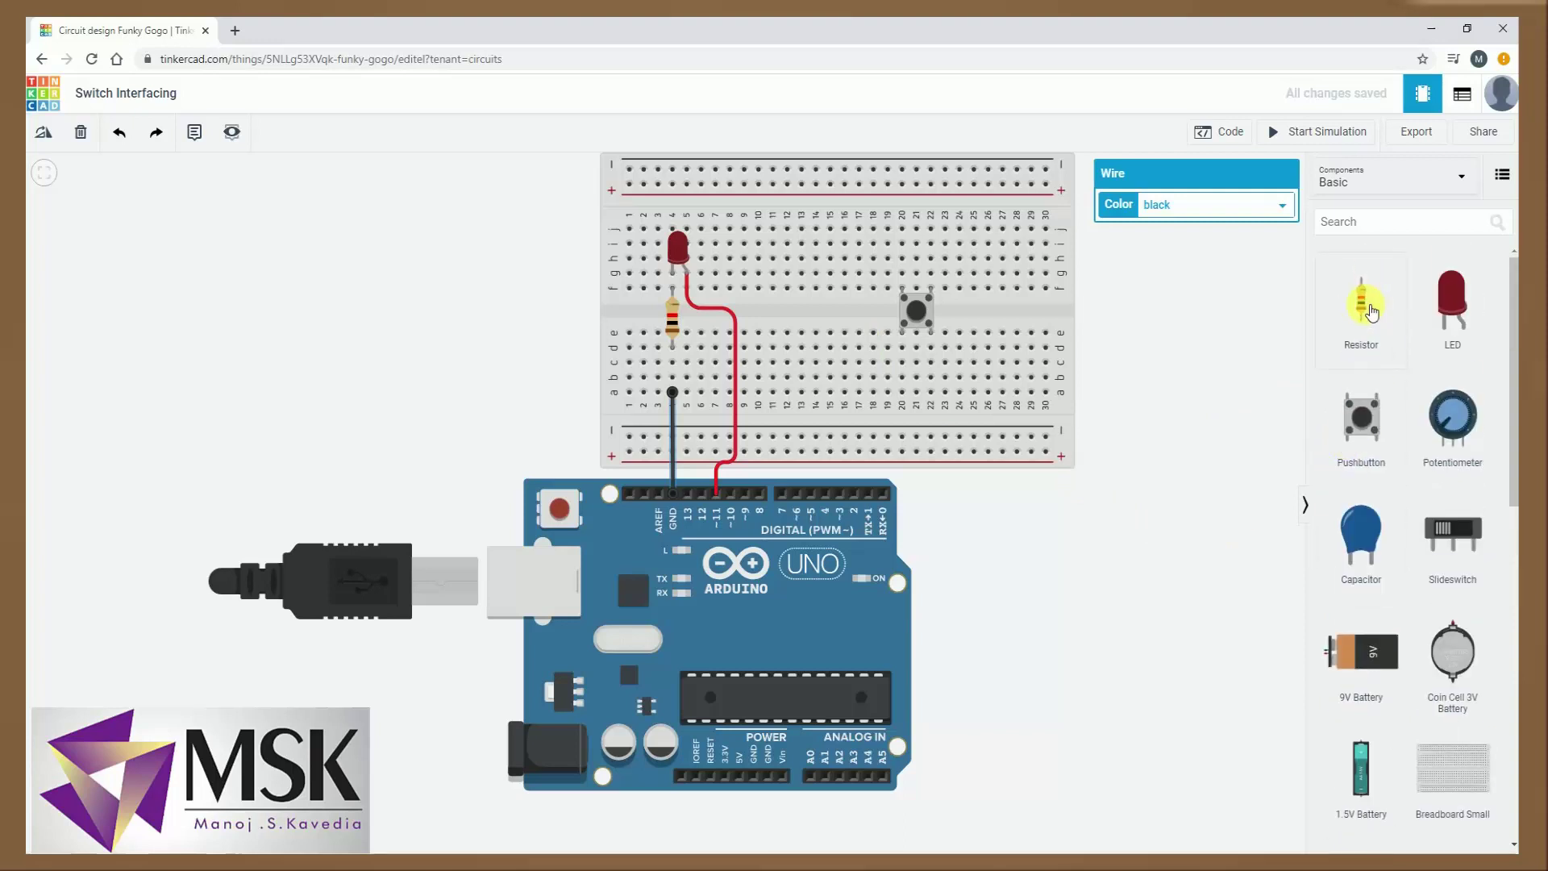
drag(1372, 311, 906, 399)
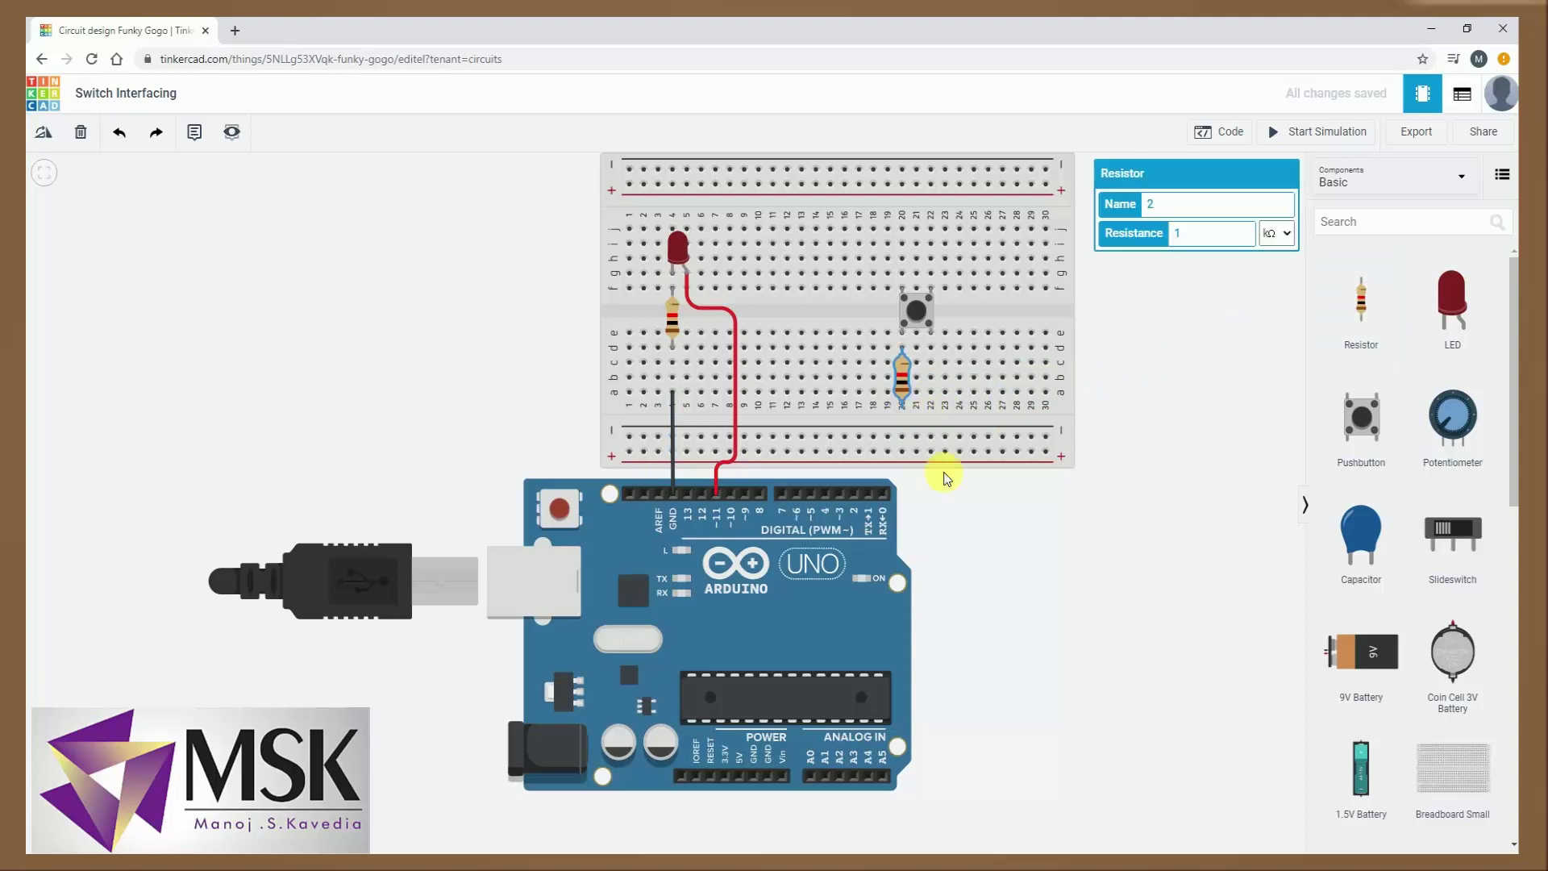
click(903, 408)
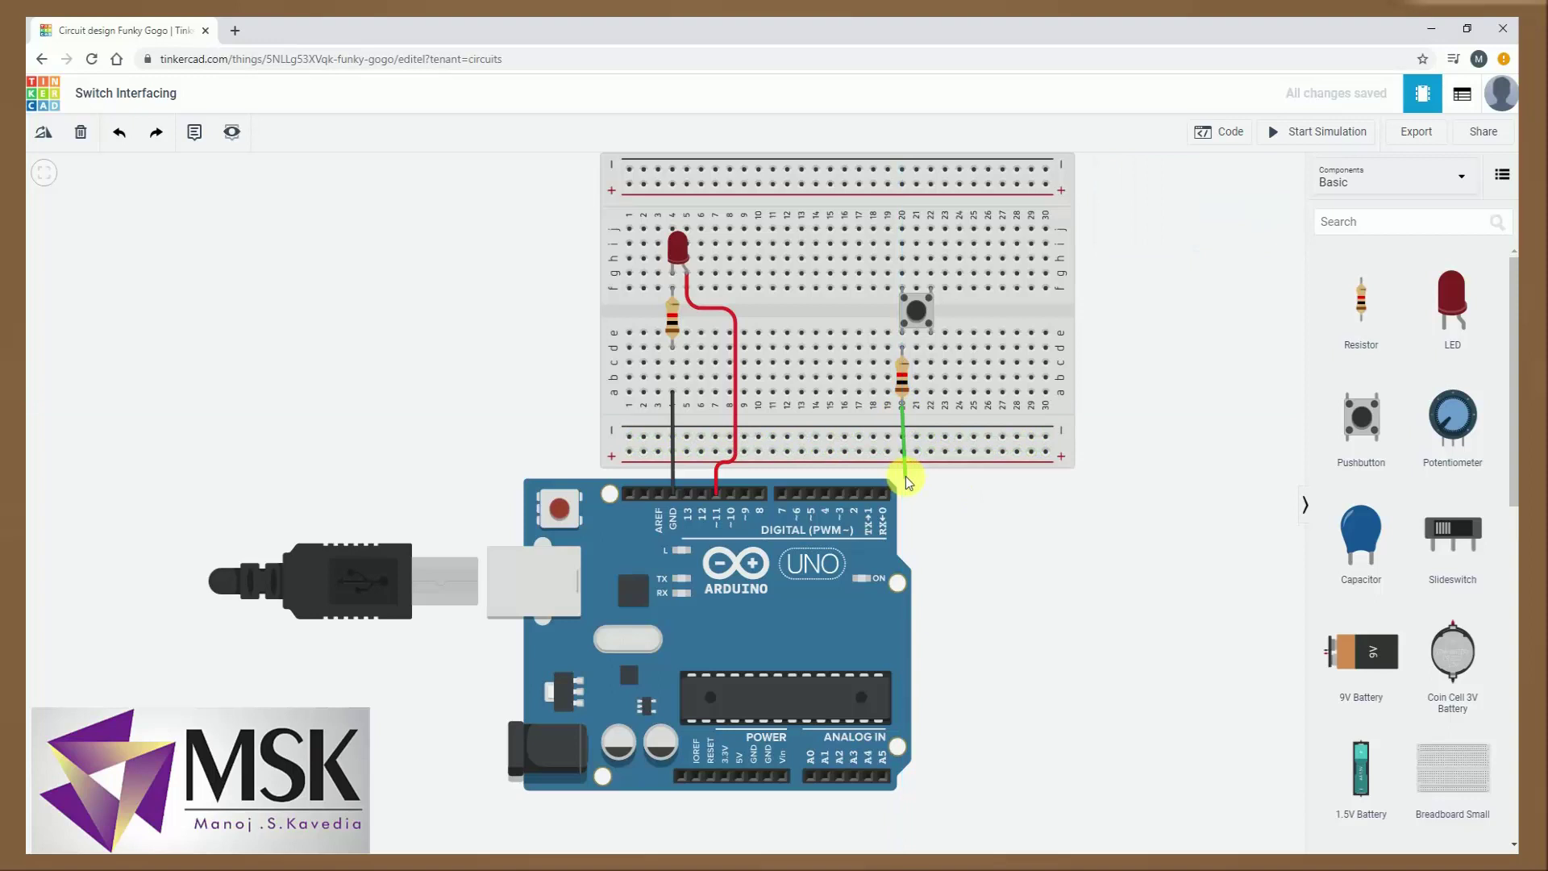
click(935, 483)
click(935, 780)
click(767, 781)
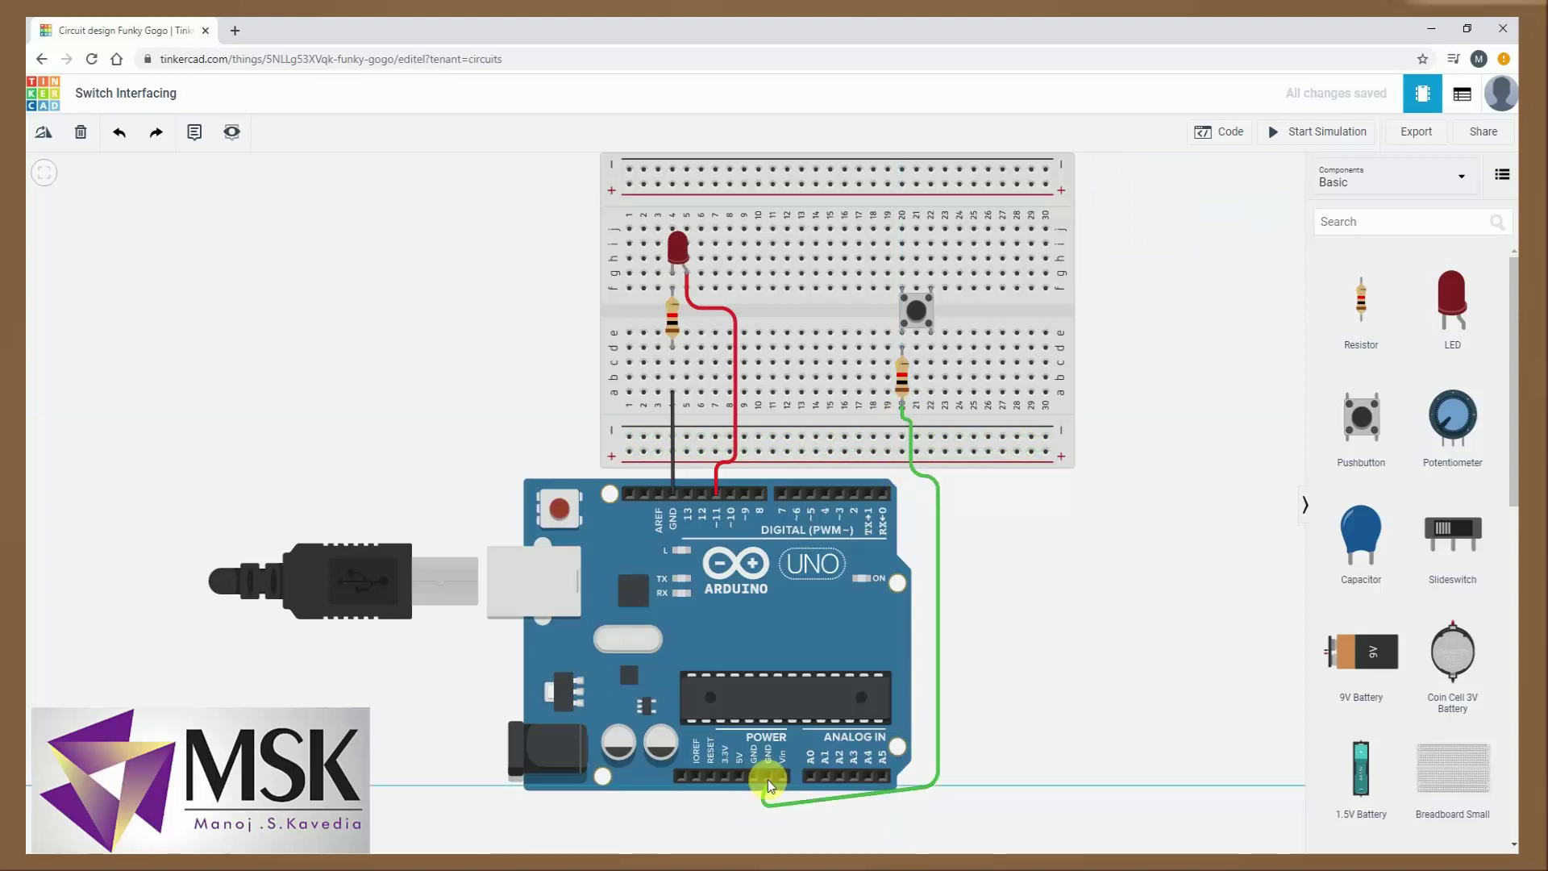
drag(935, 789, 932, 805)
Make the new ground wire black and tidy its upper bend
click(1209, 205)
click(1185, 224)
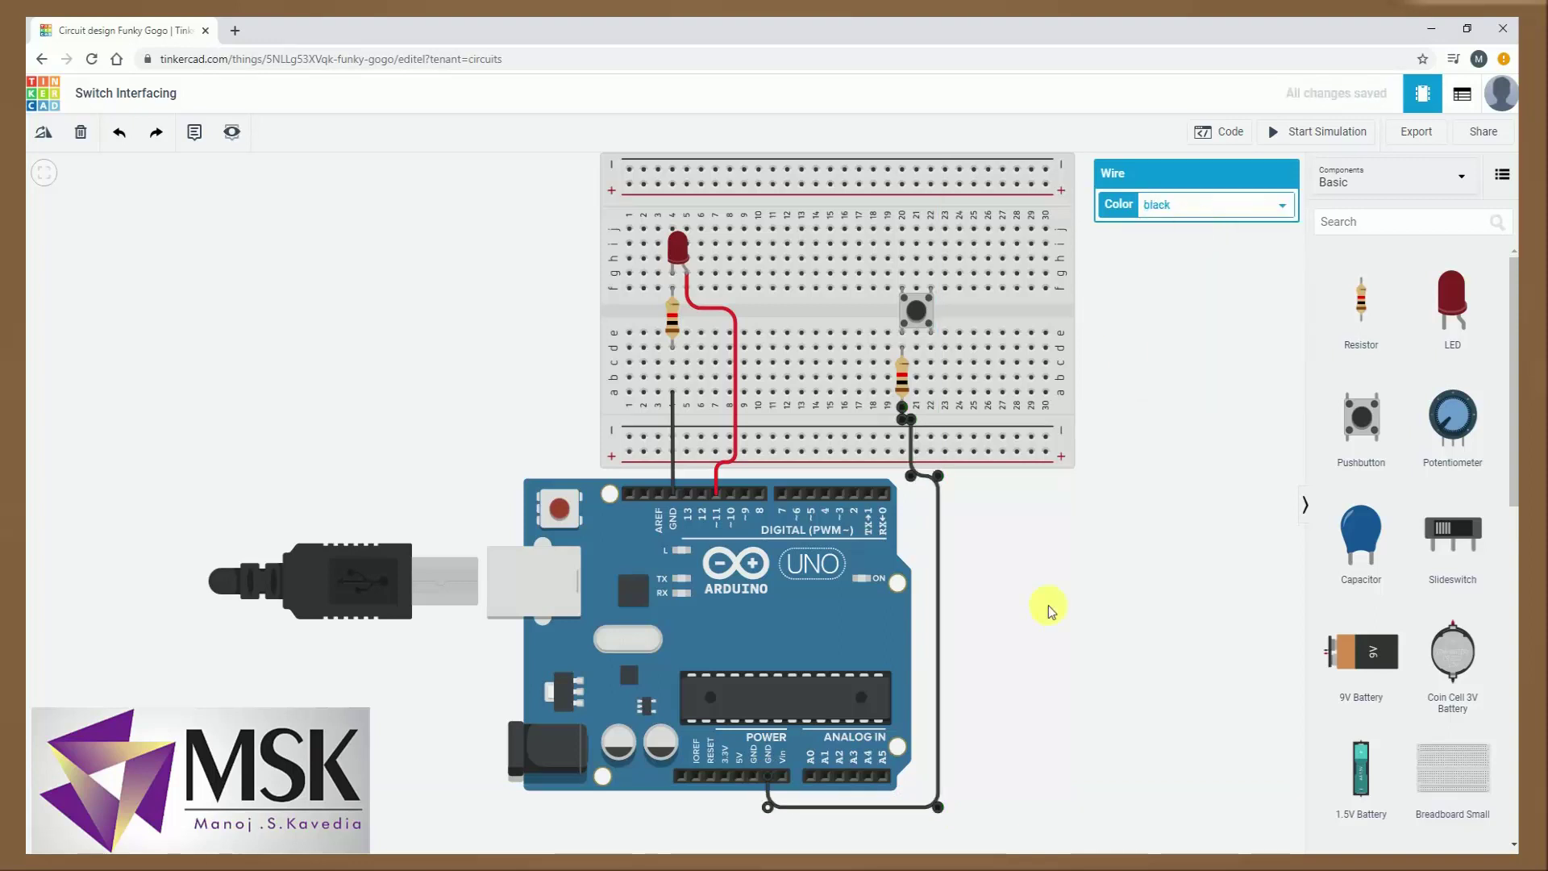
drag(911, 475, 911, 483)
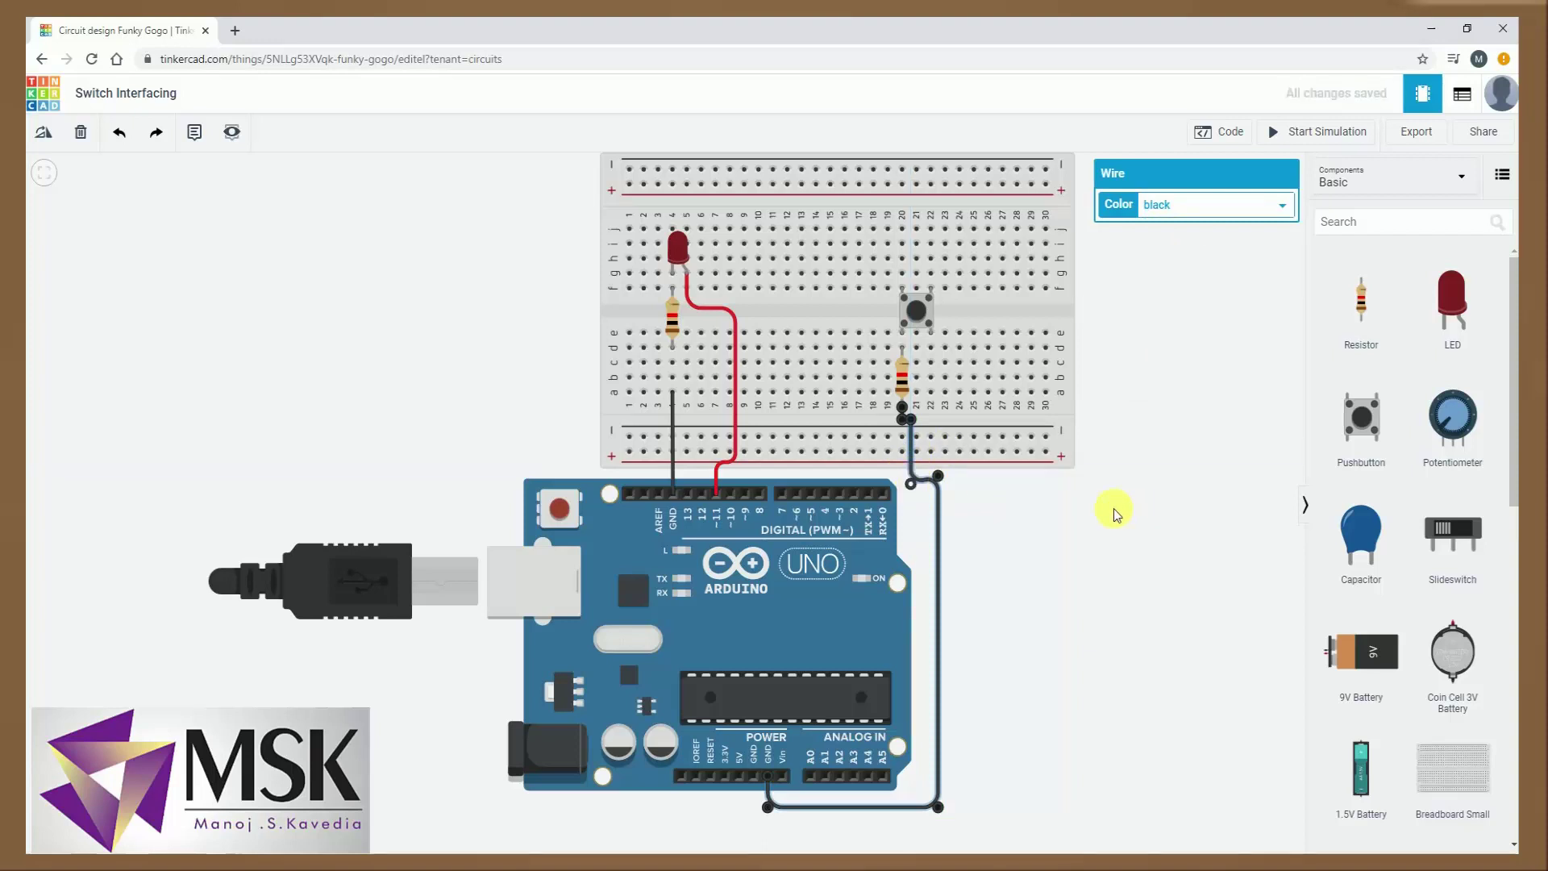
Run a wire from the pushbutton's lower-right leg under the board to the 5V pin
key(ctrl+v)
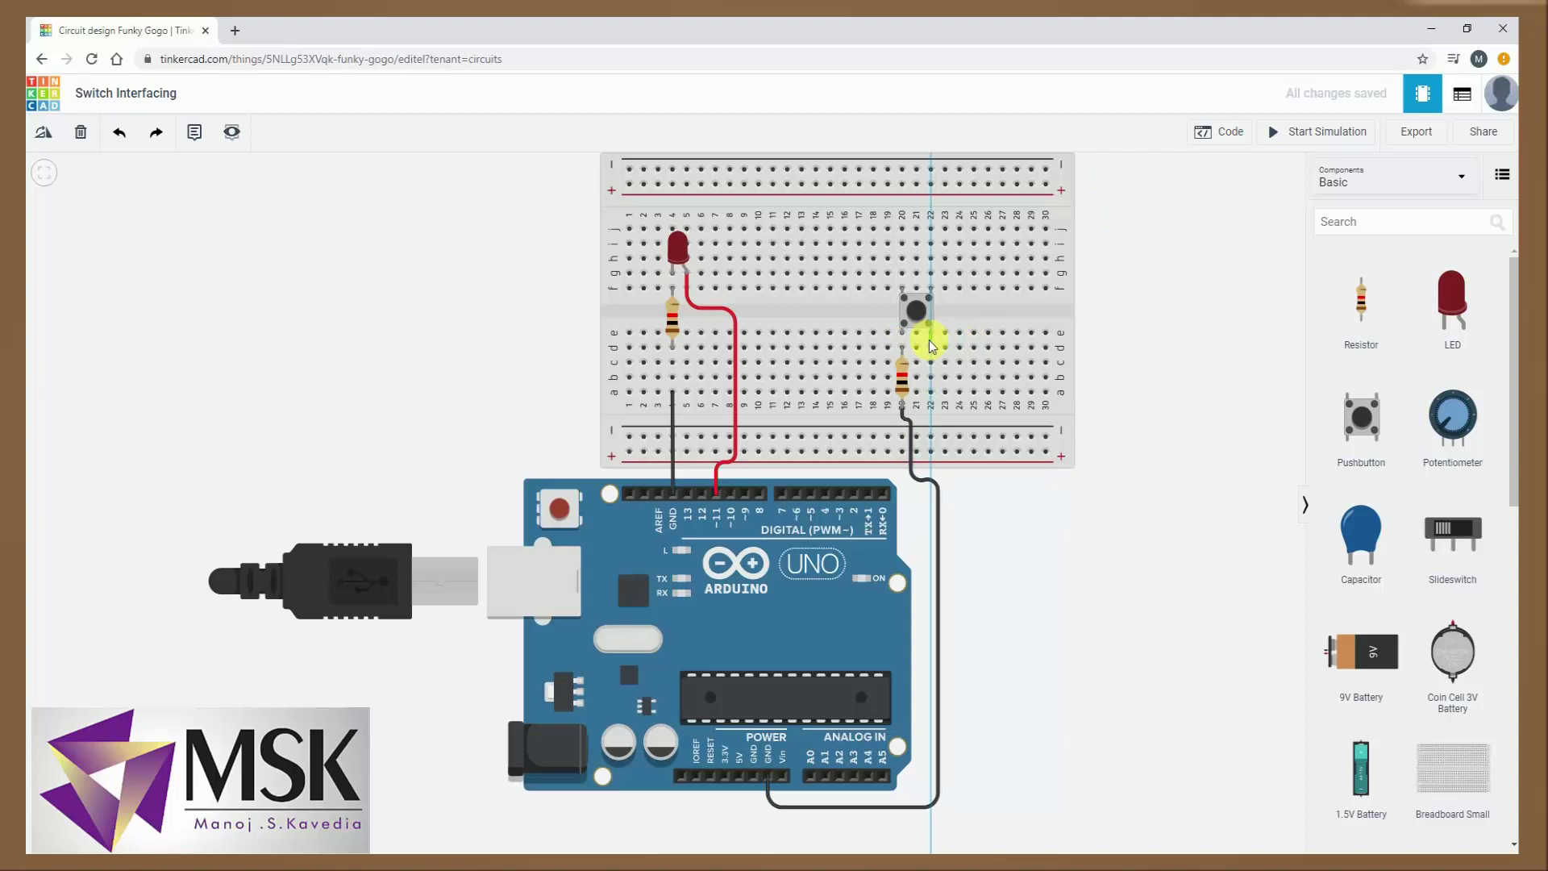
click(941, 346)
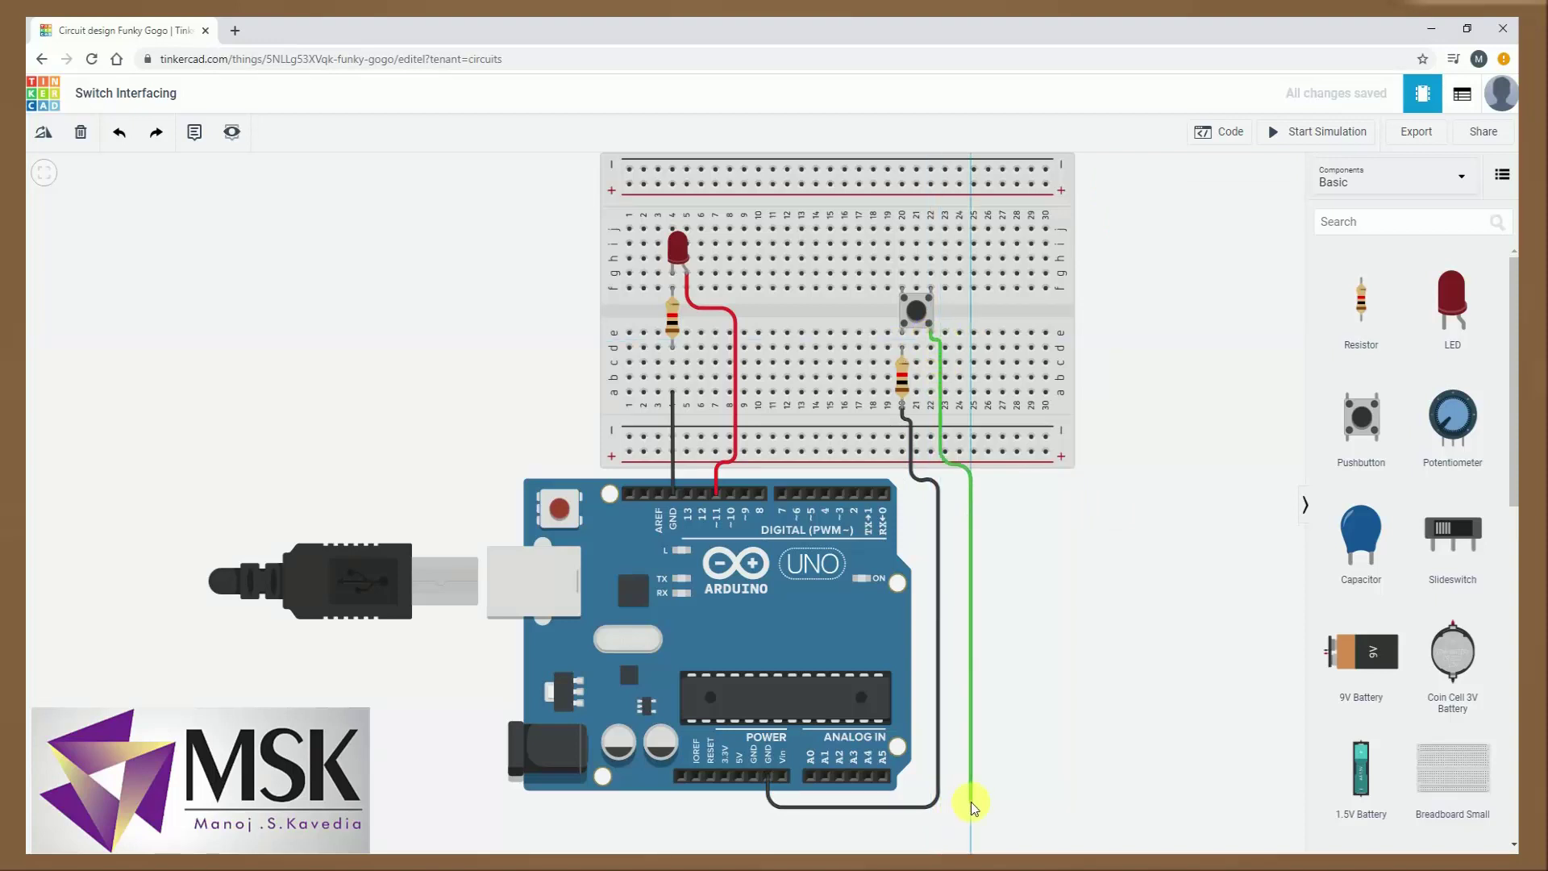
click(971, 801)
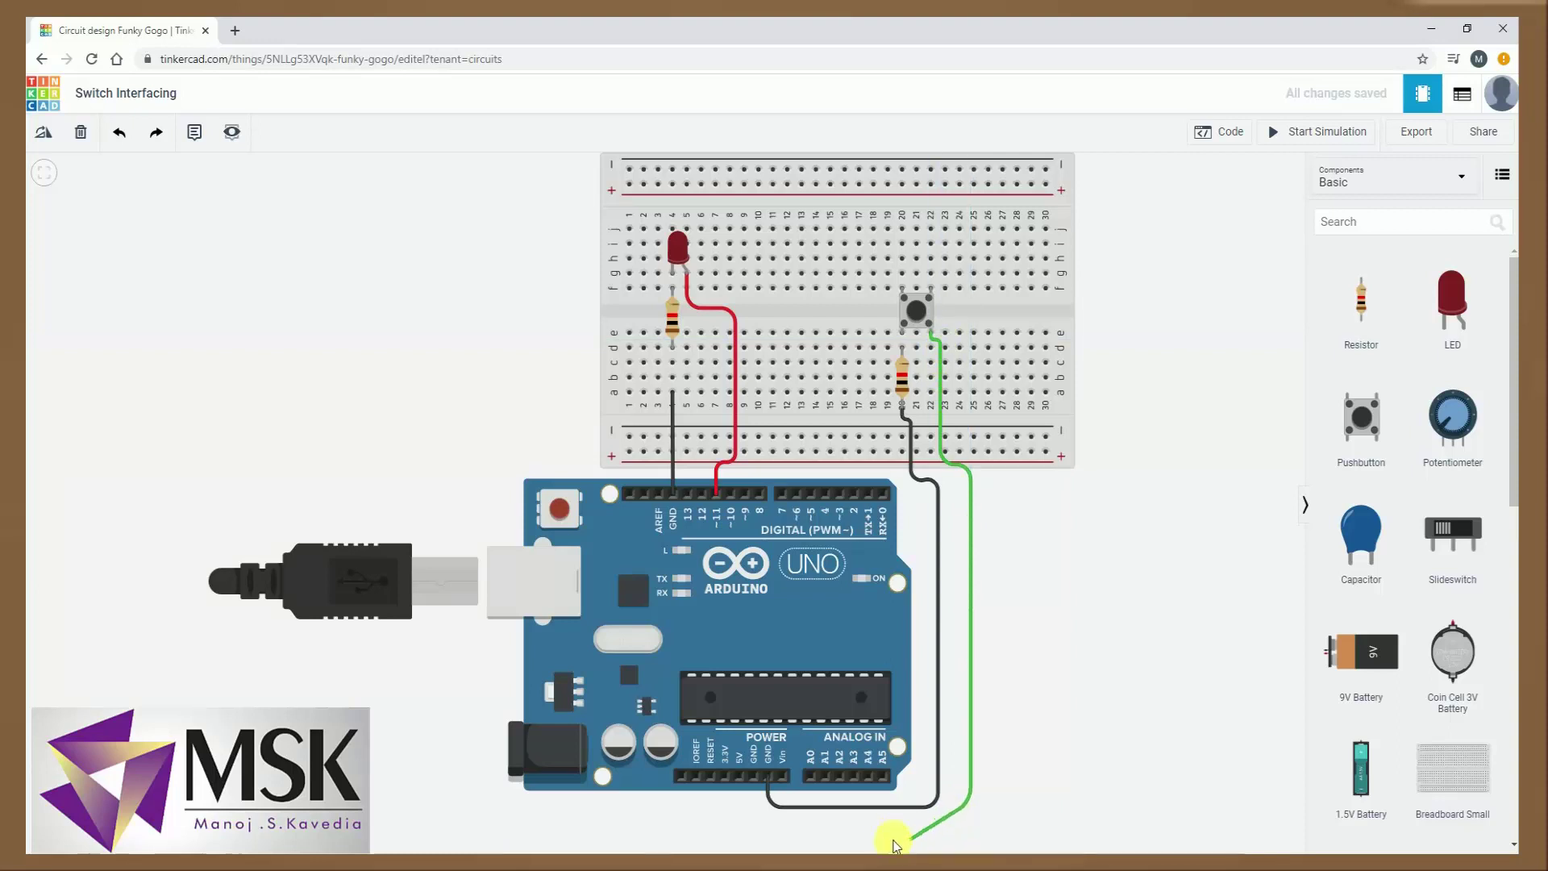
click(731, 802)
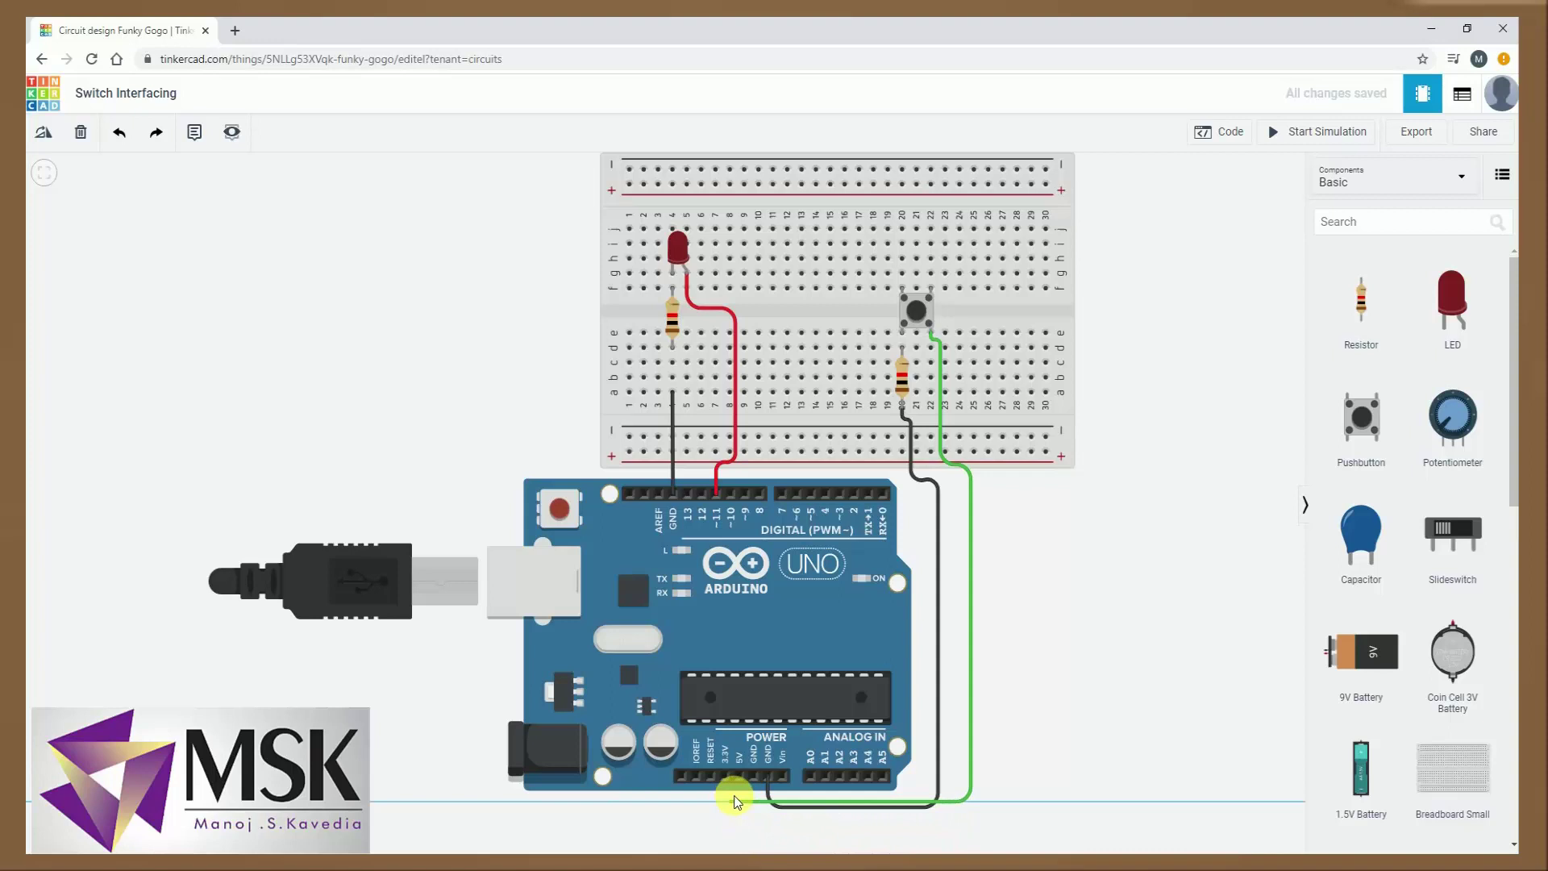
click(737, 776)
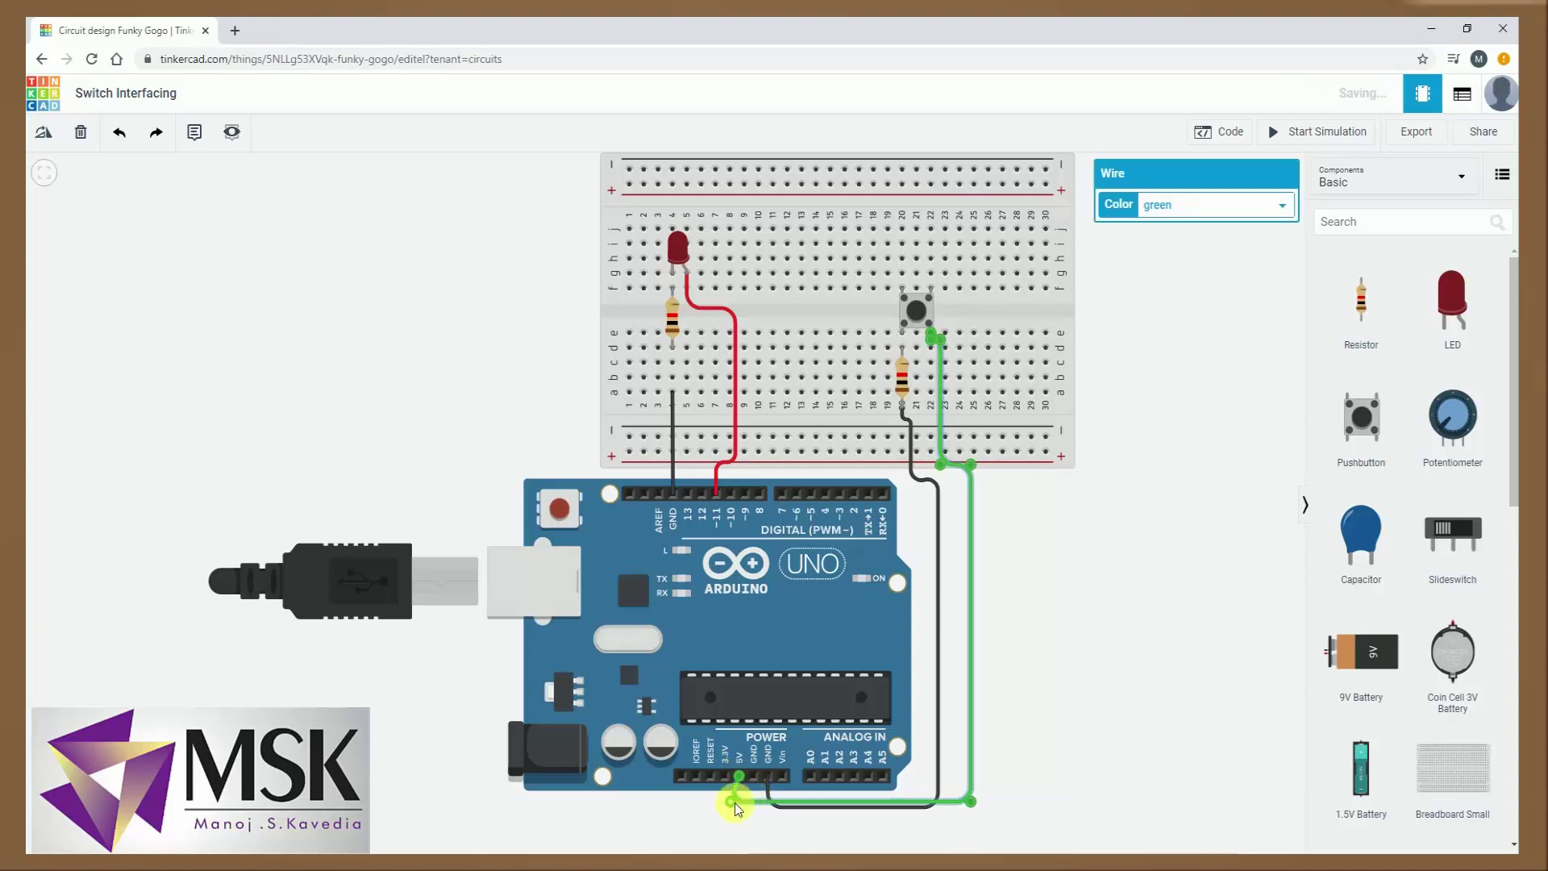
Straighten the 5V wire's lower bends and make it red
drag(732, 802, 740, 831)
click(971, 804)
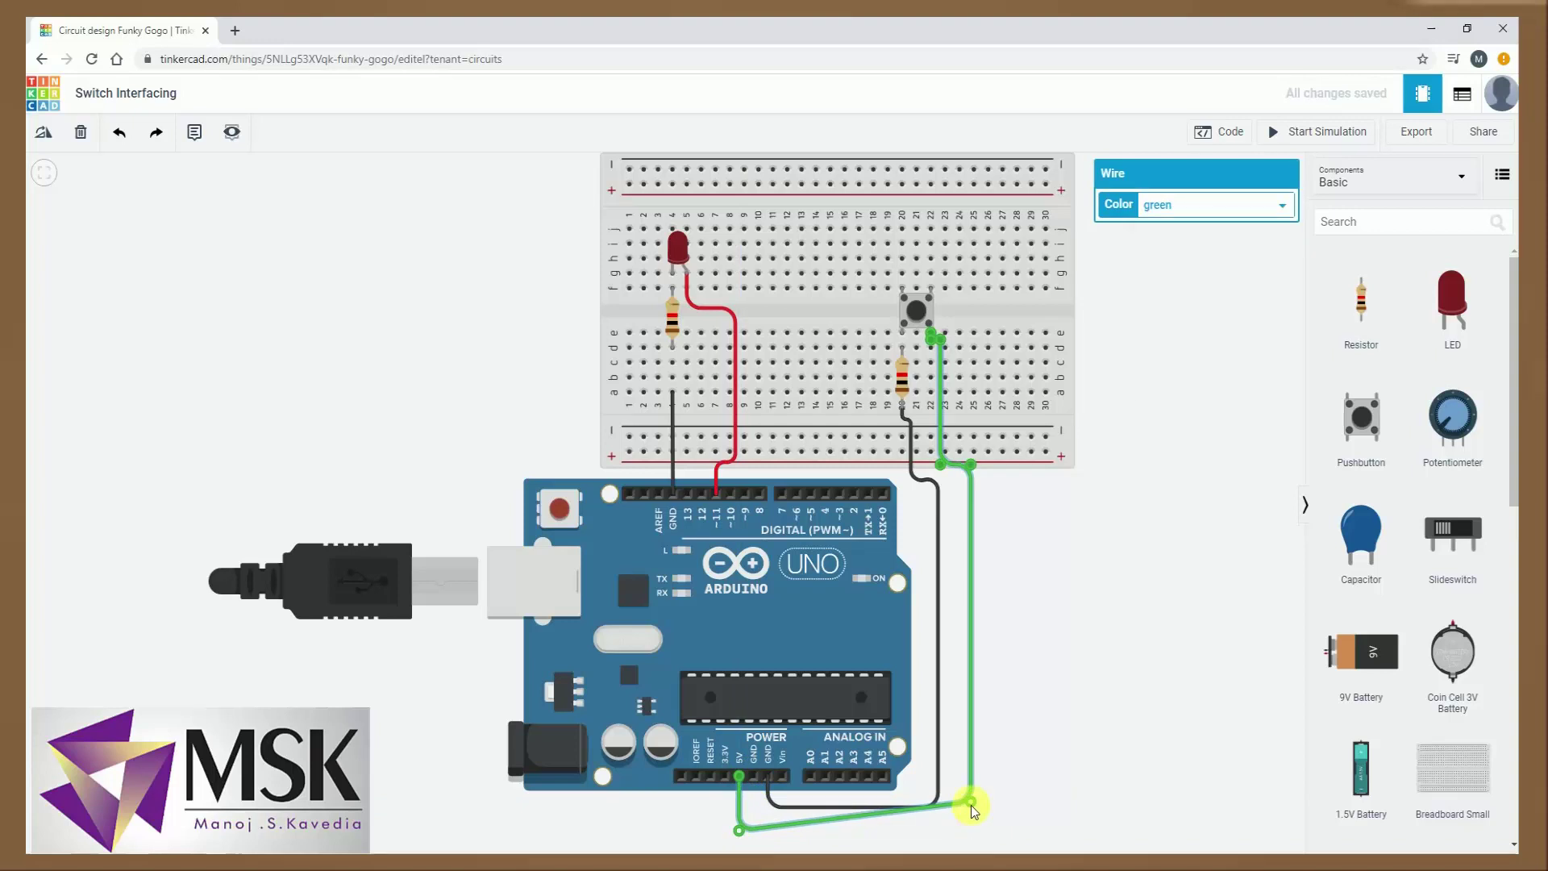
drag(973, 811, 971, 831)
click(1175, 205)
click(1174, 235)
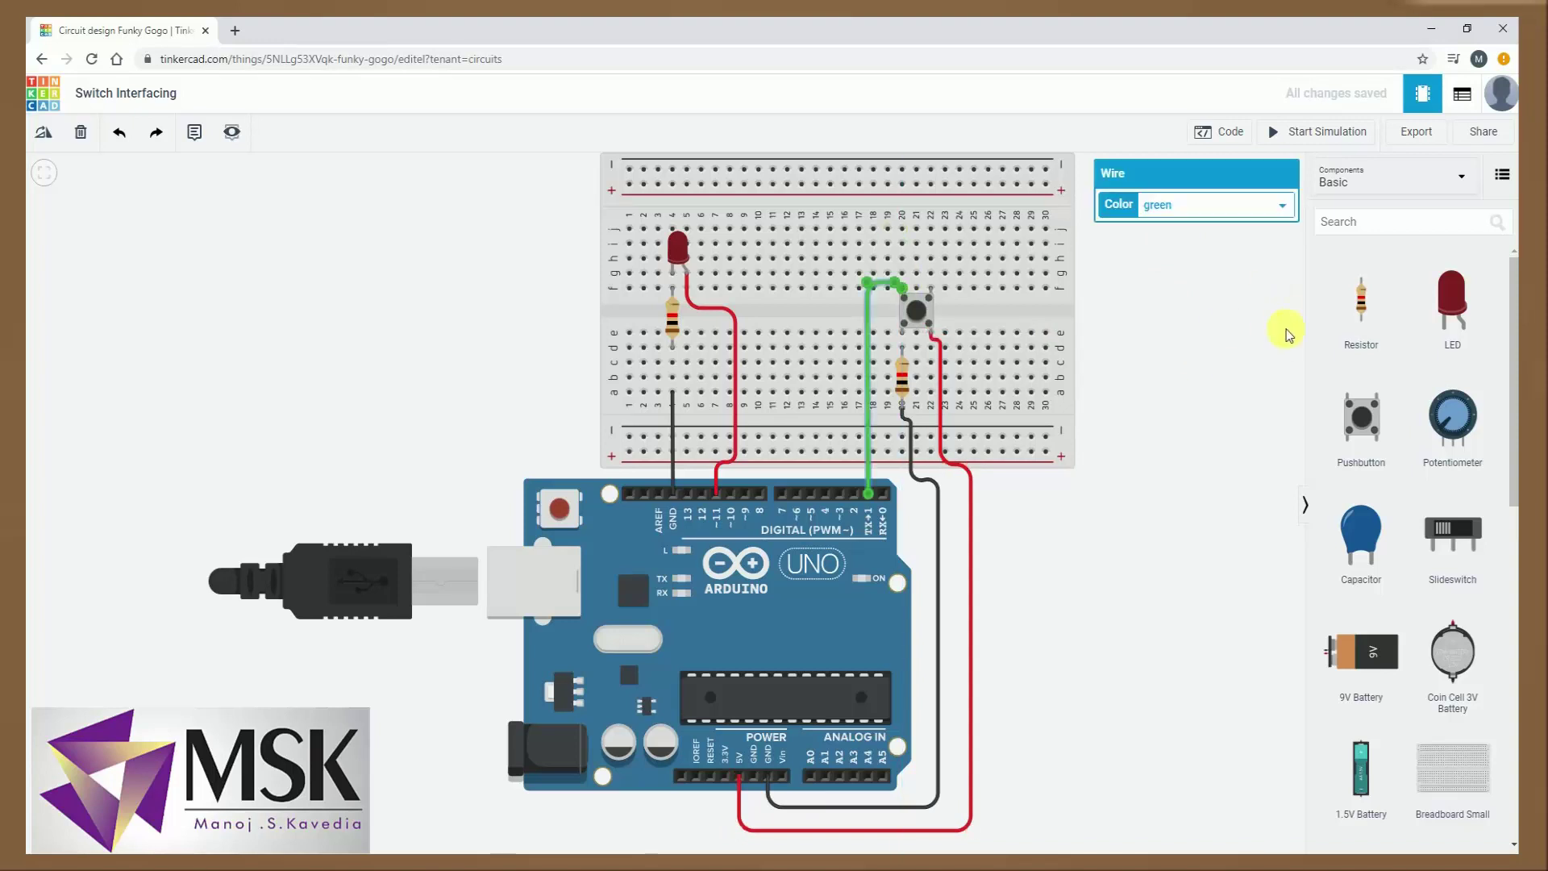
Turn the signal wire red and connect it from digital pin 2 to the pushbutton's leg
click(1194, 205)
click(1178, 236)
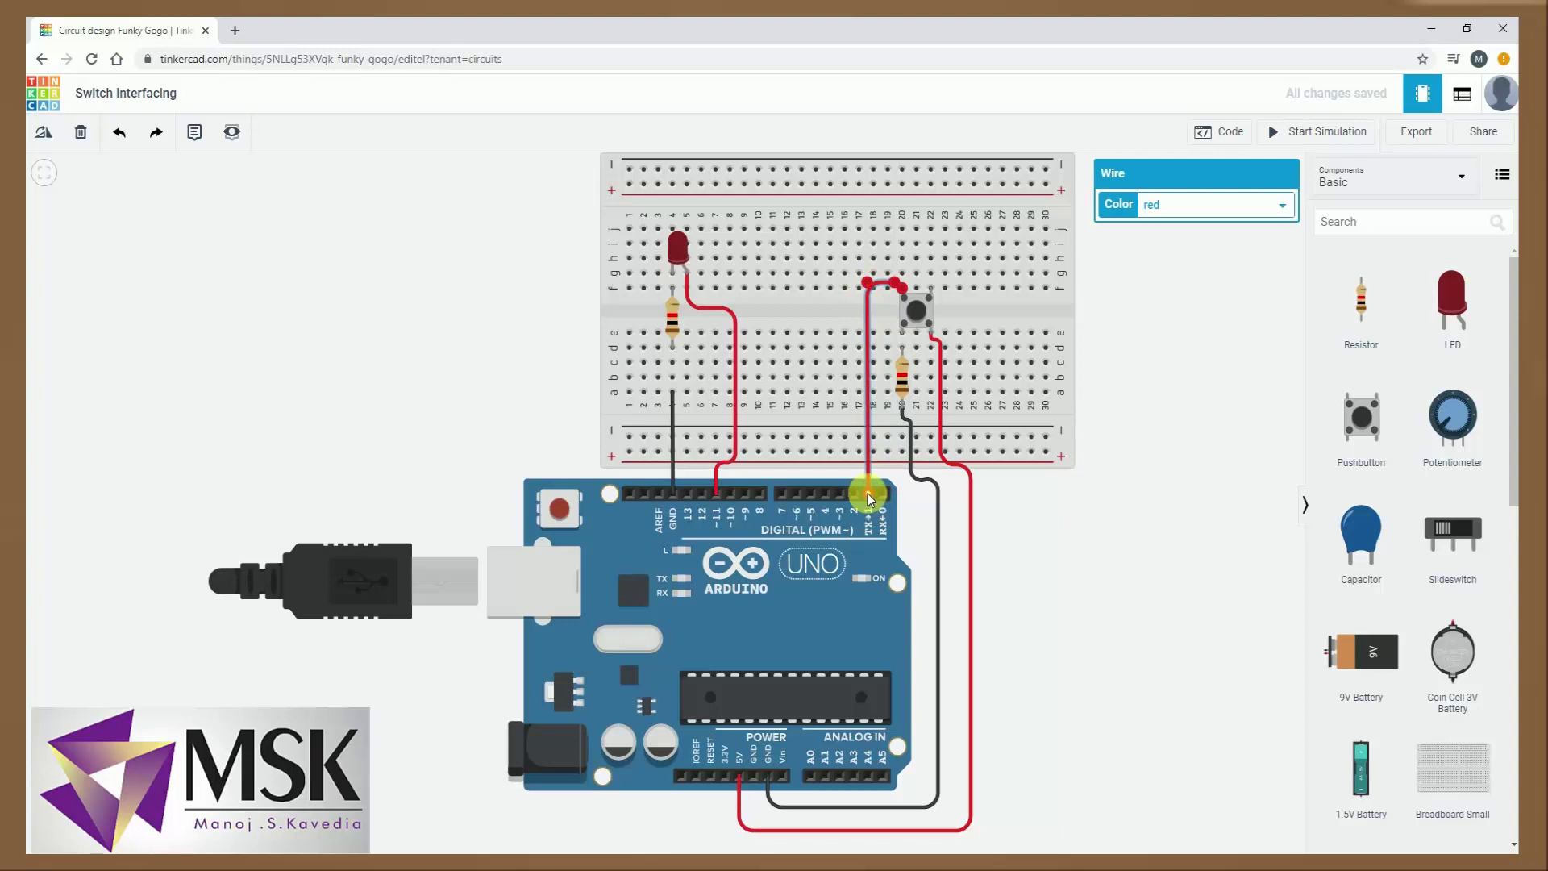
drag(869, 498, 854, 492)
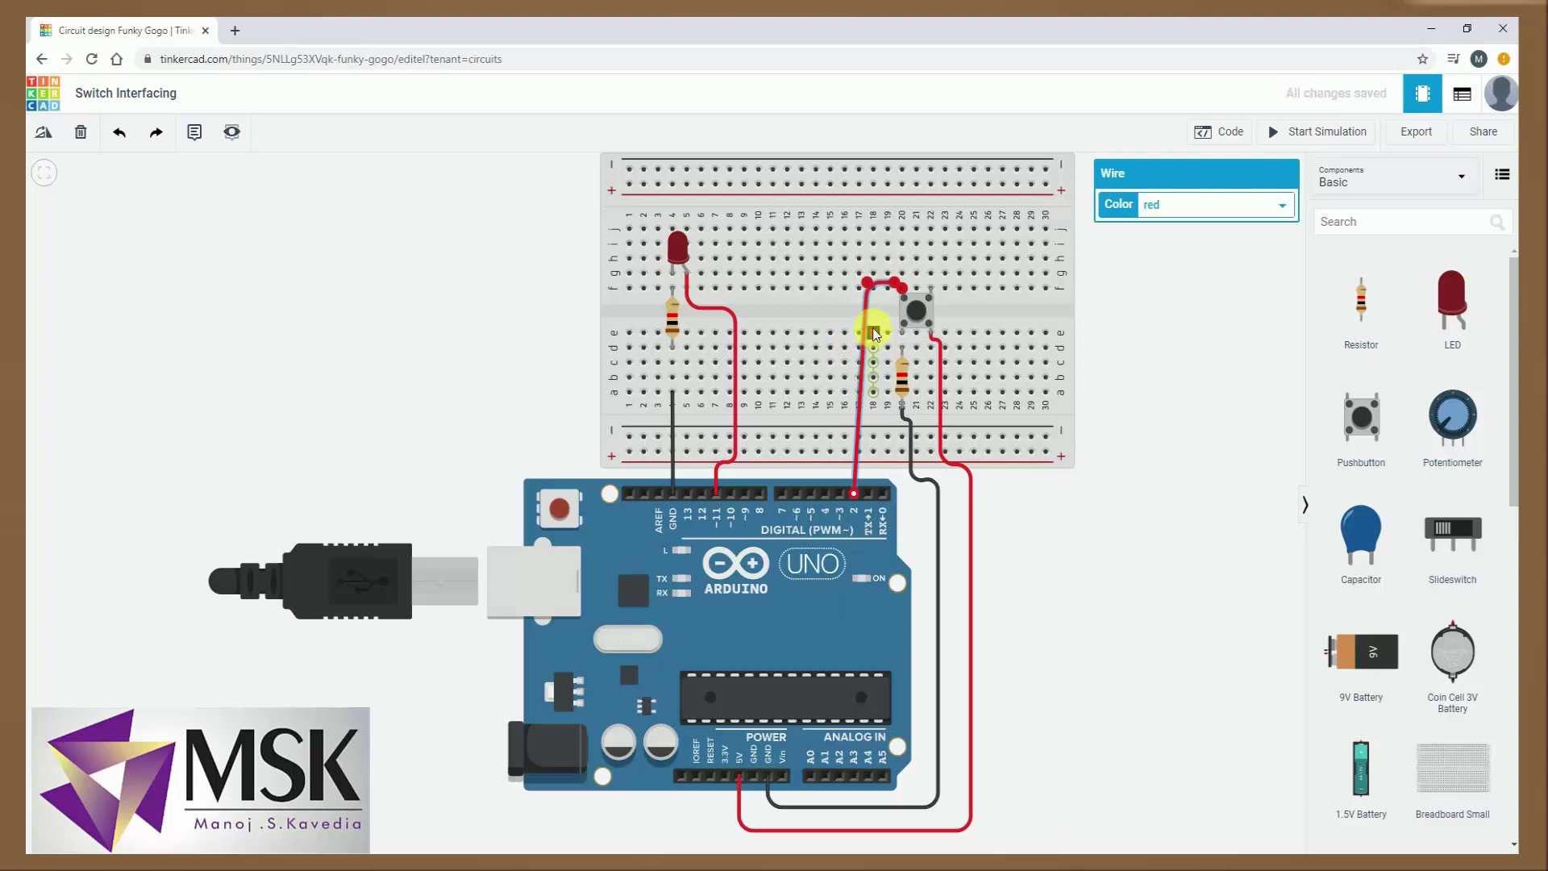
drag(868, 283, 857, 281)
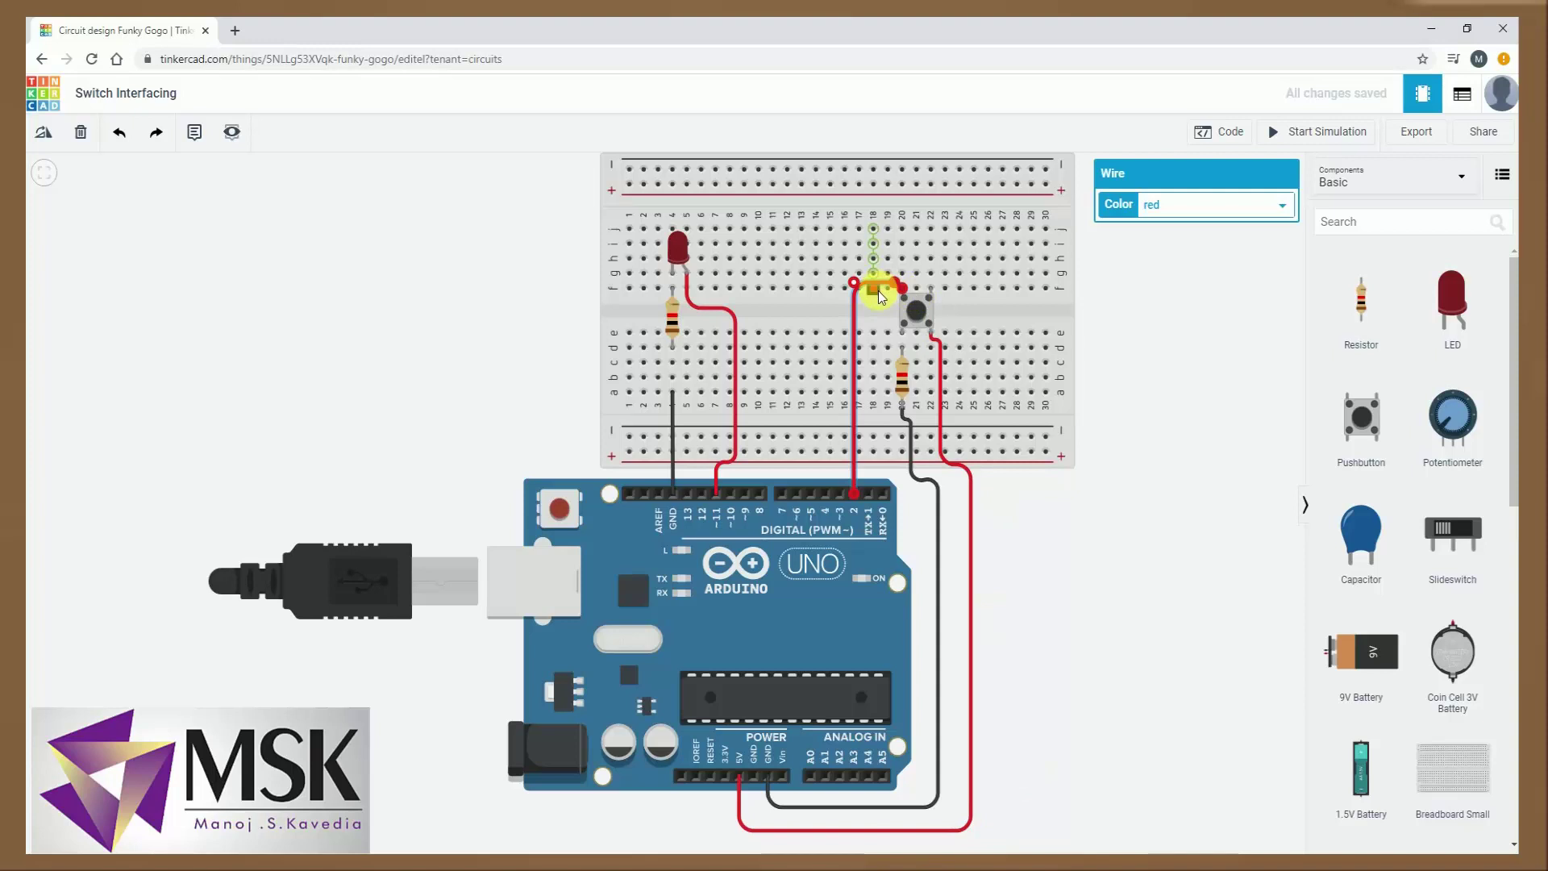
click(933, 342)
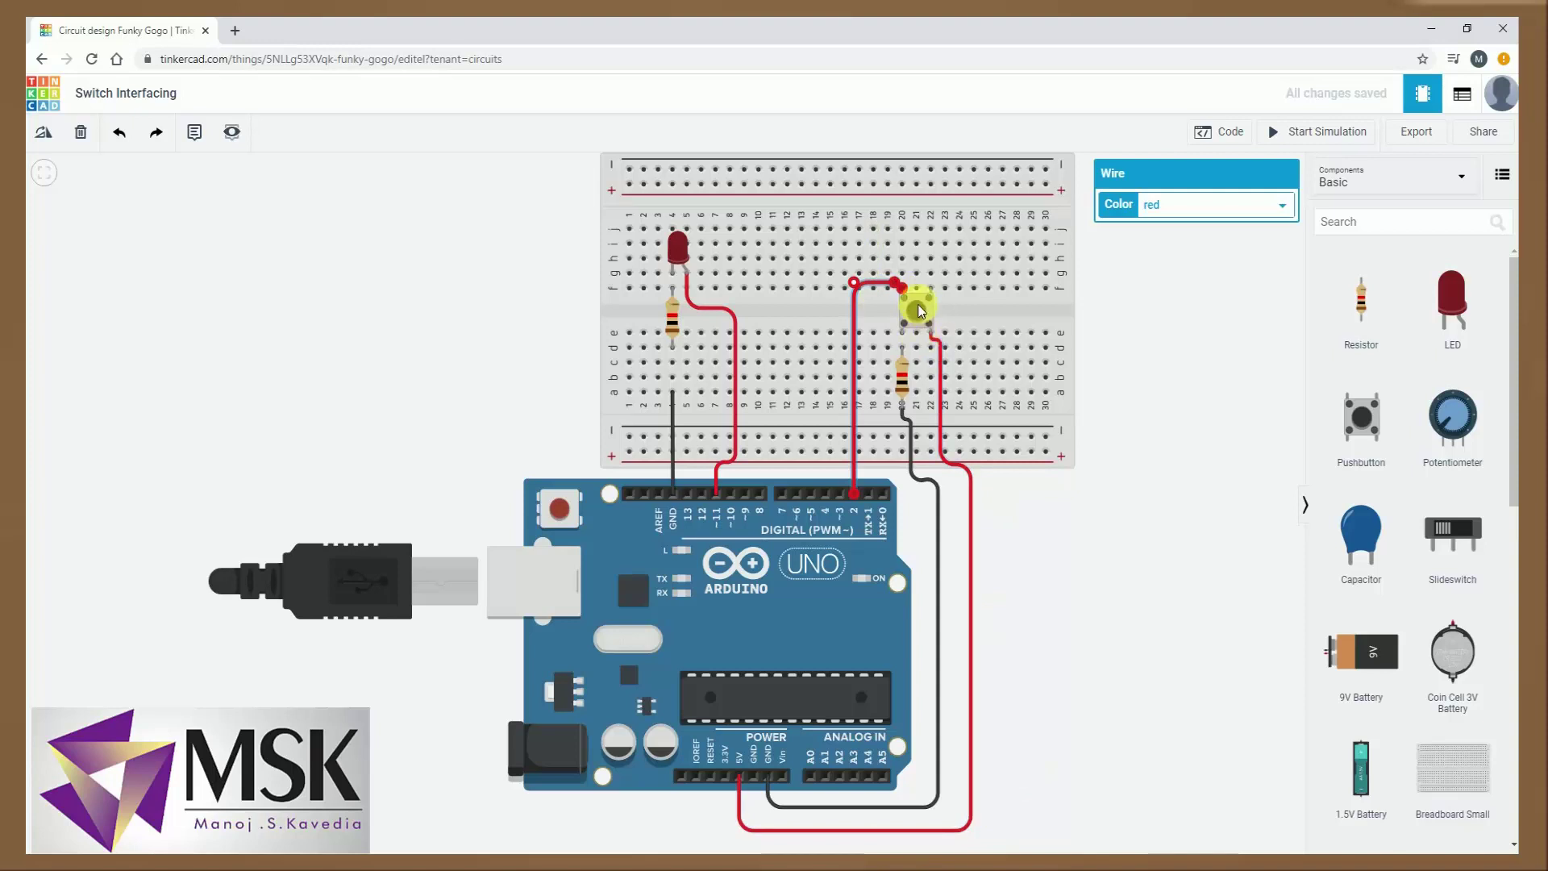
In the Blocks editor, delete the default example blocks and create a variable named StateButton
click(1220, 132)
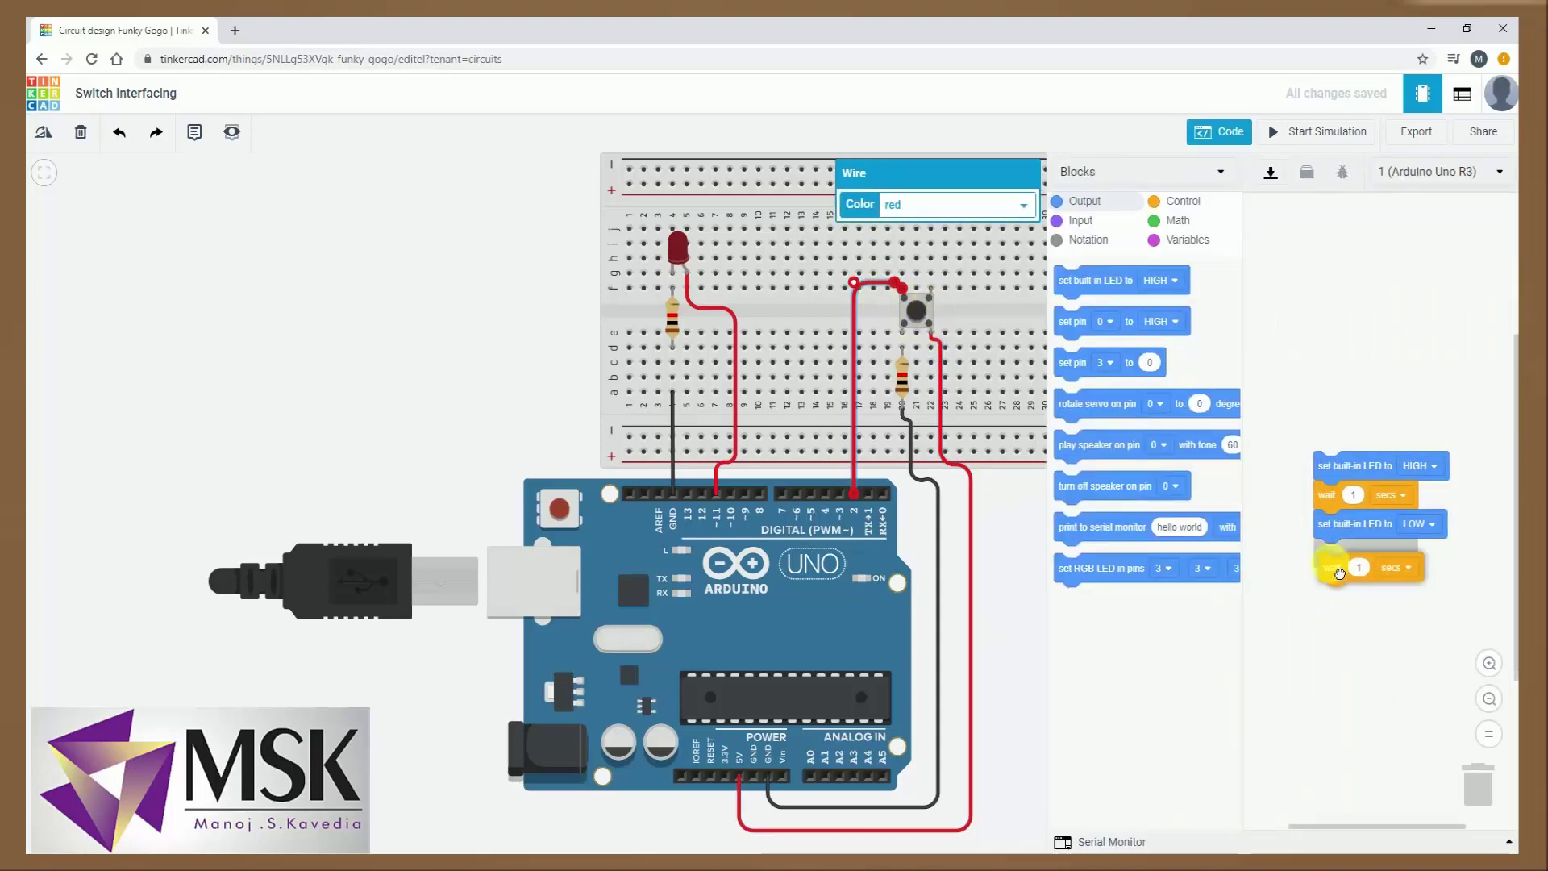
drag(1328, 476, 1478, 778)
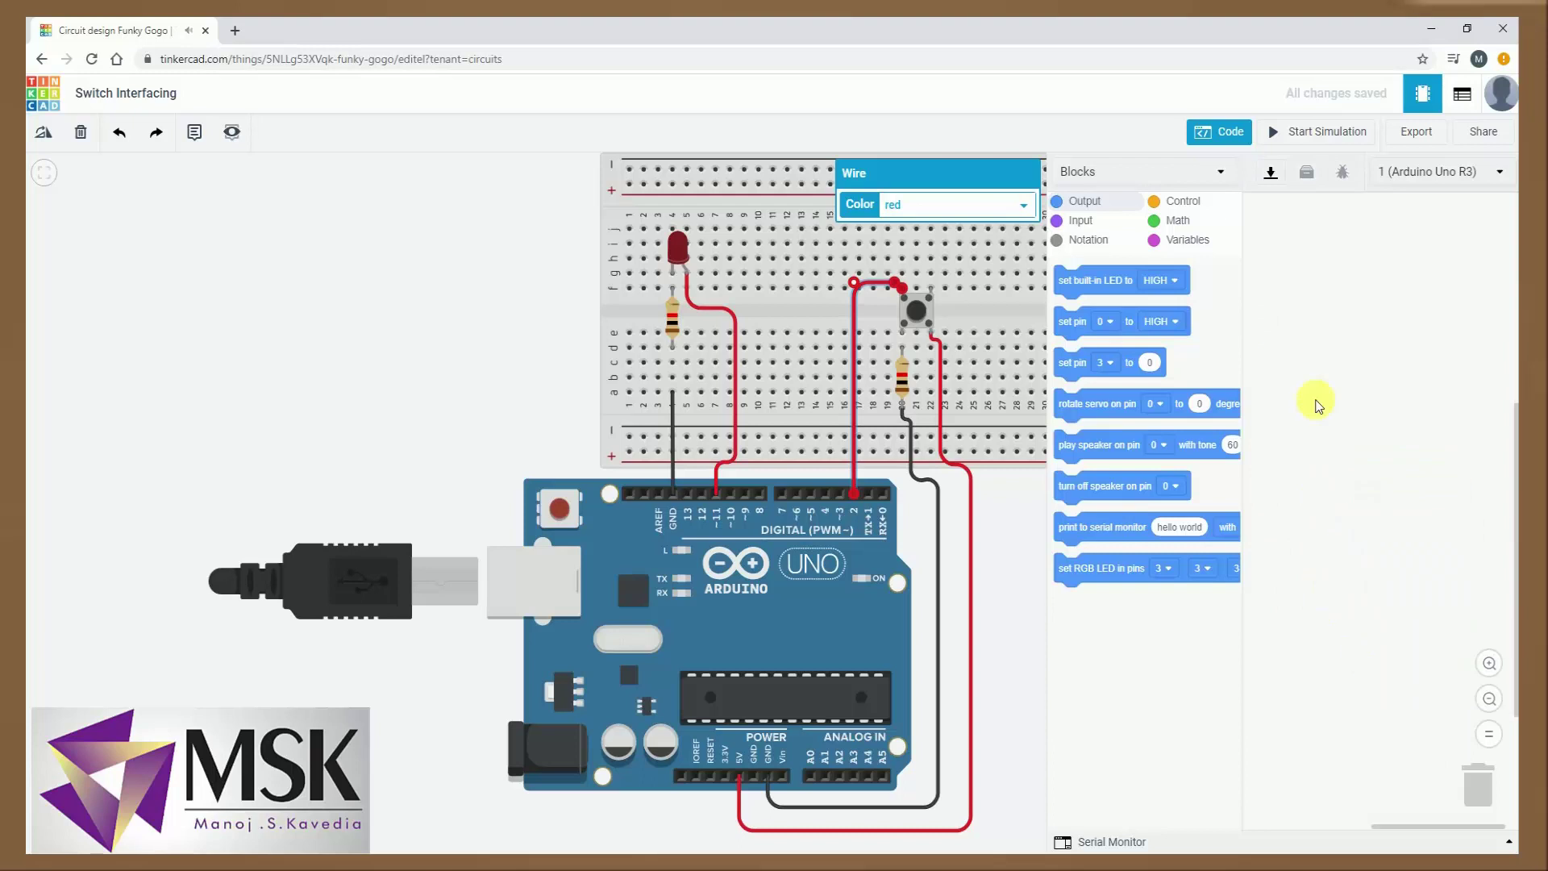
click(1191, 241)
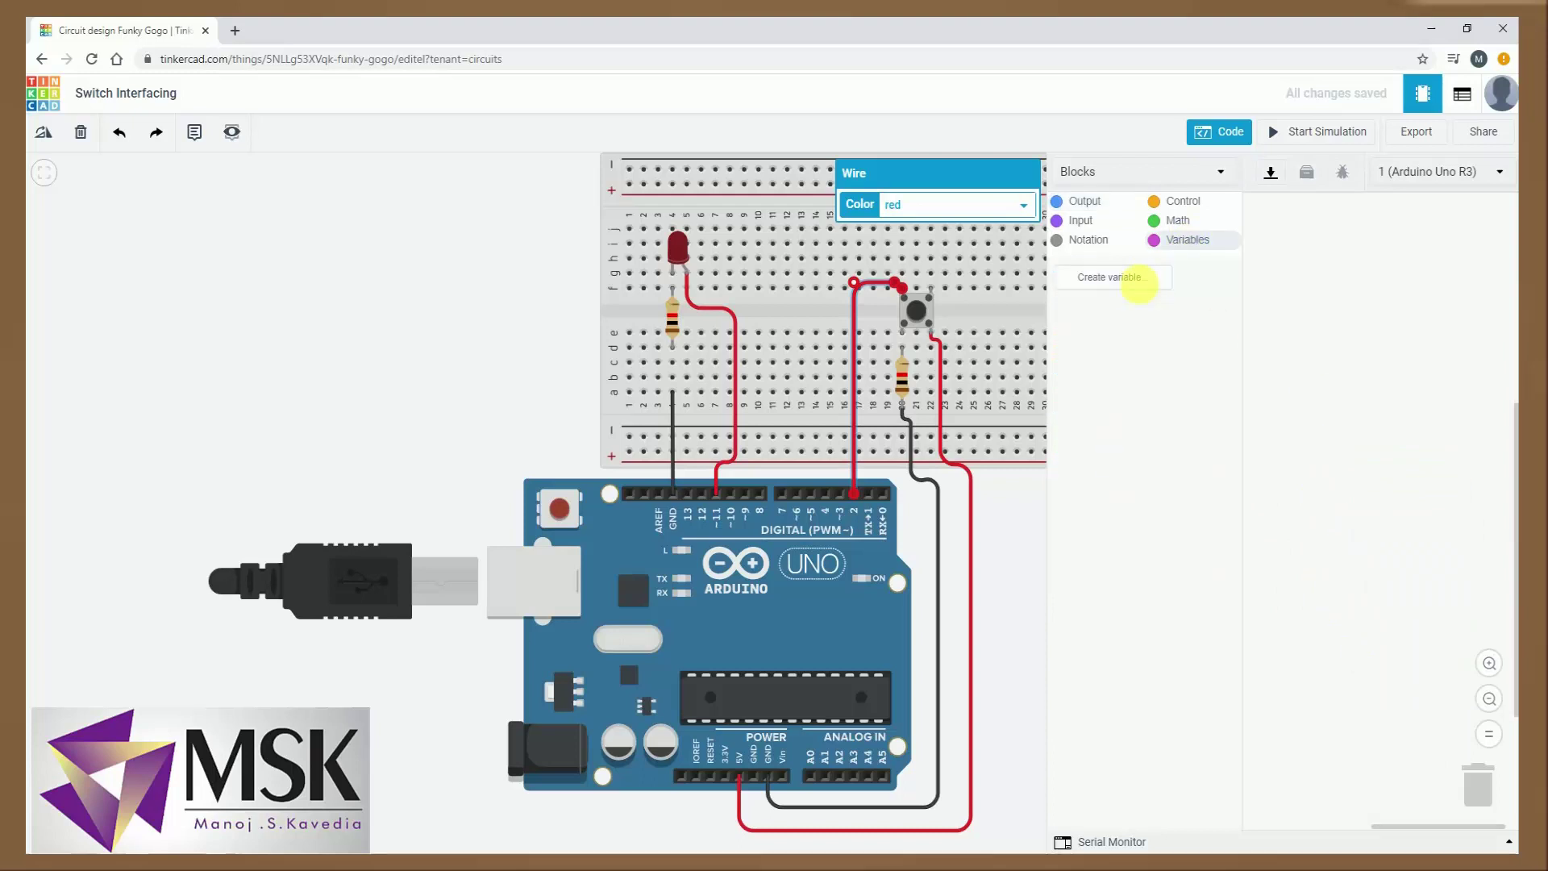
click(1123, 284)
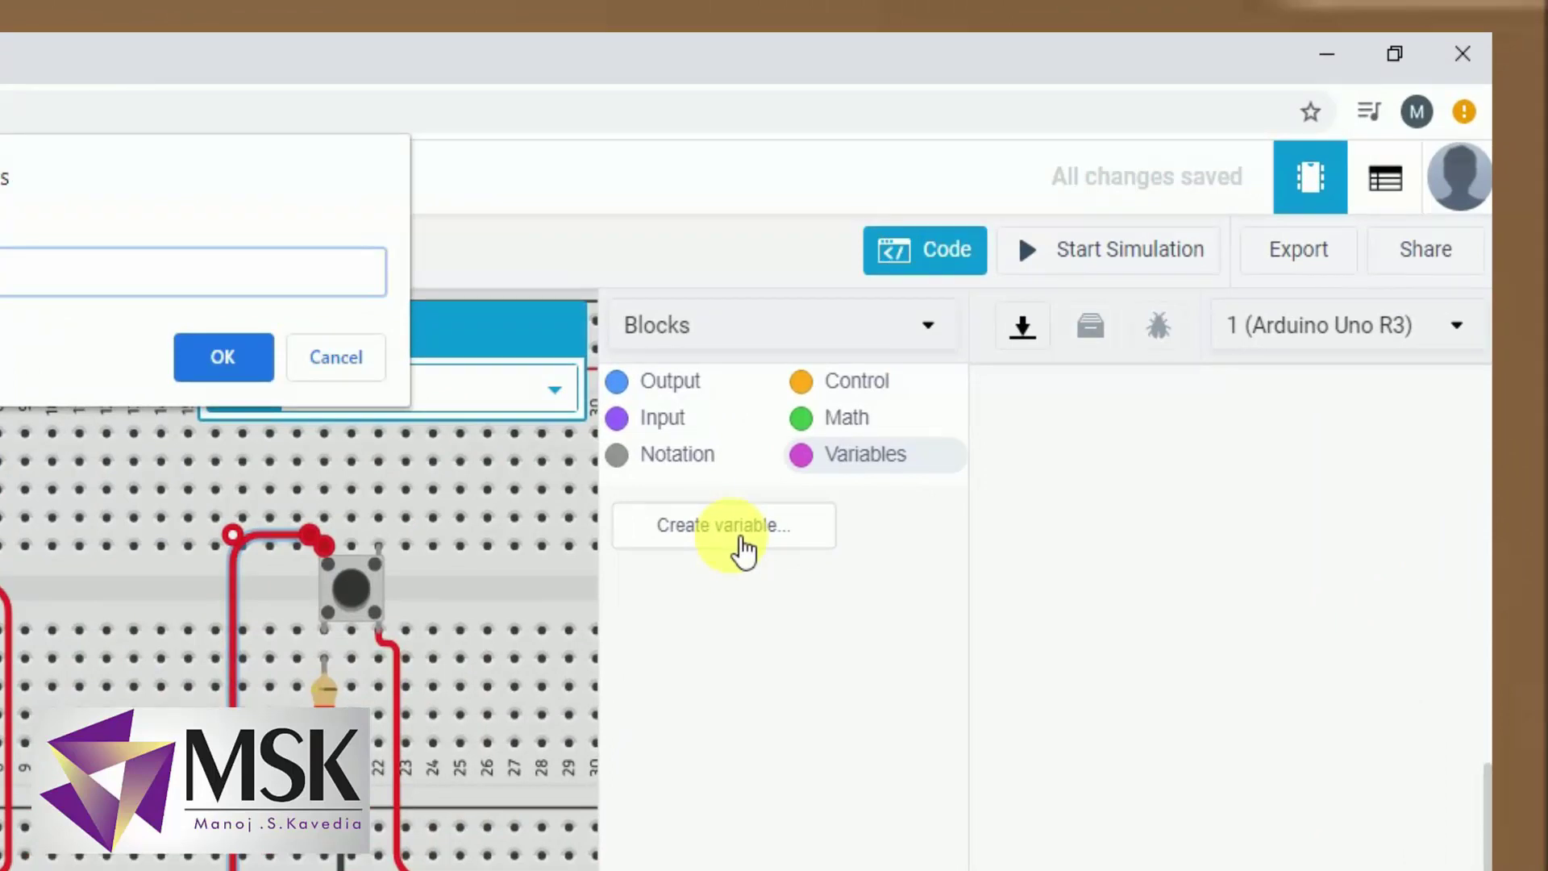
click(216, 354)
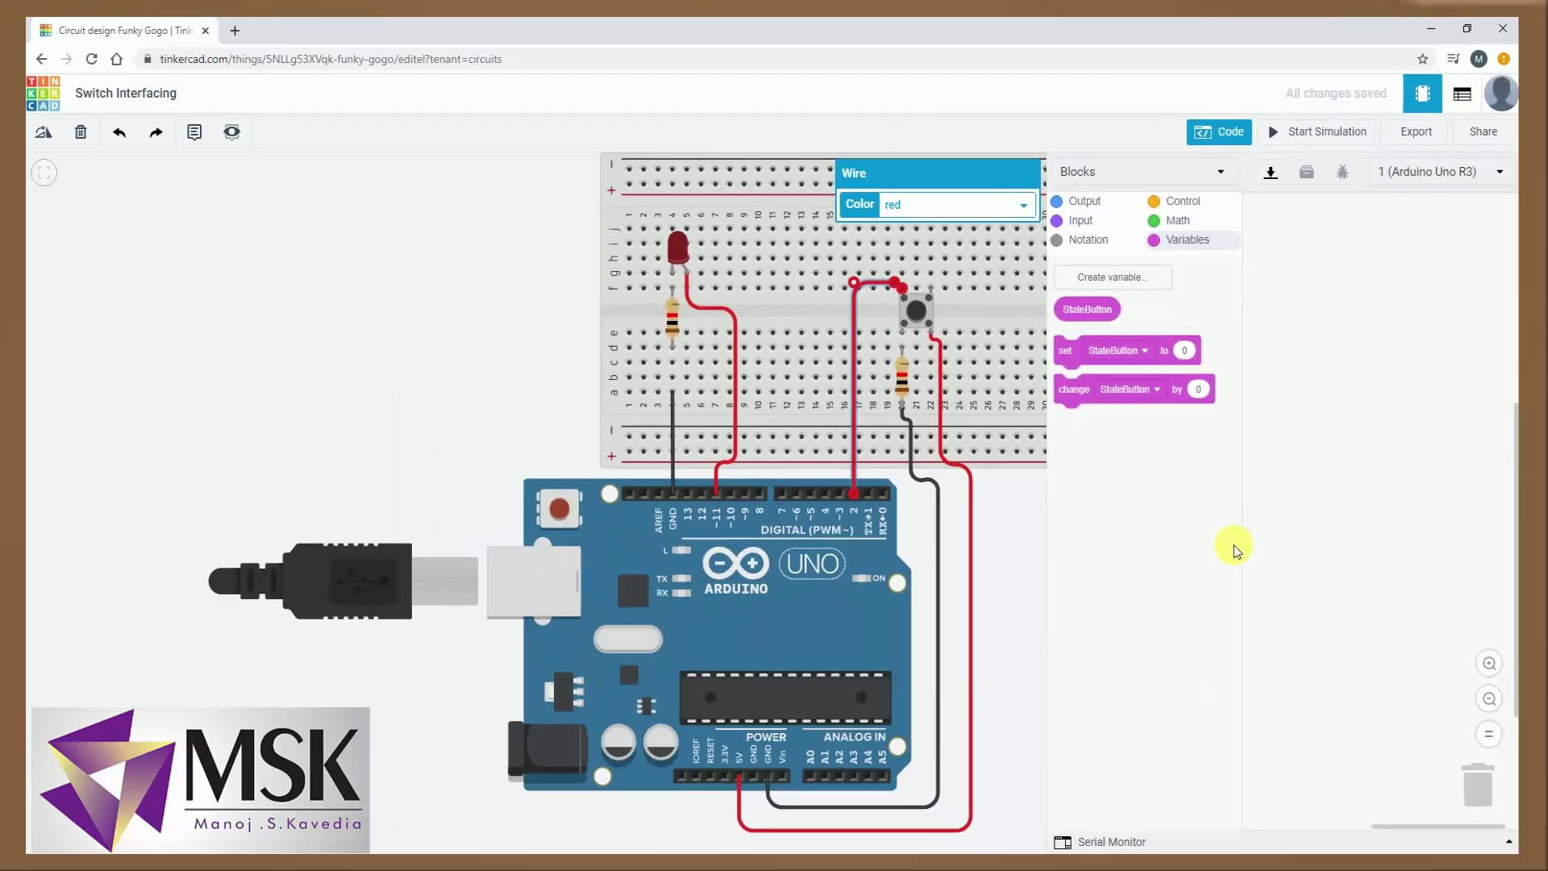
click(856, 380)
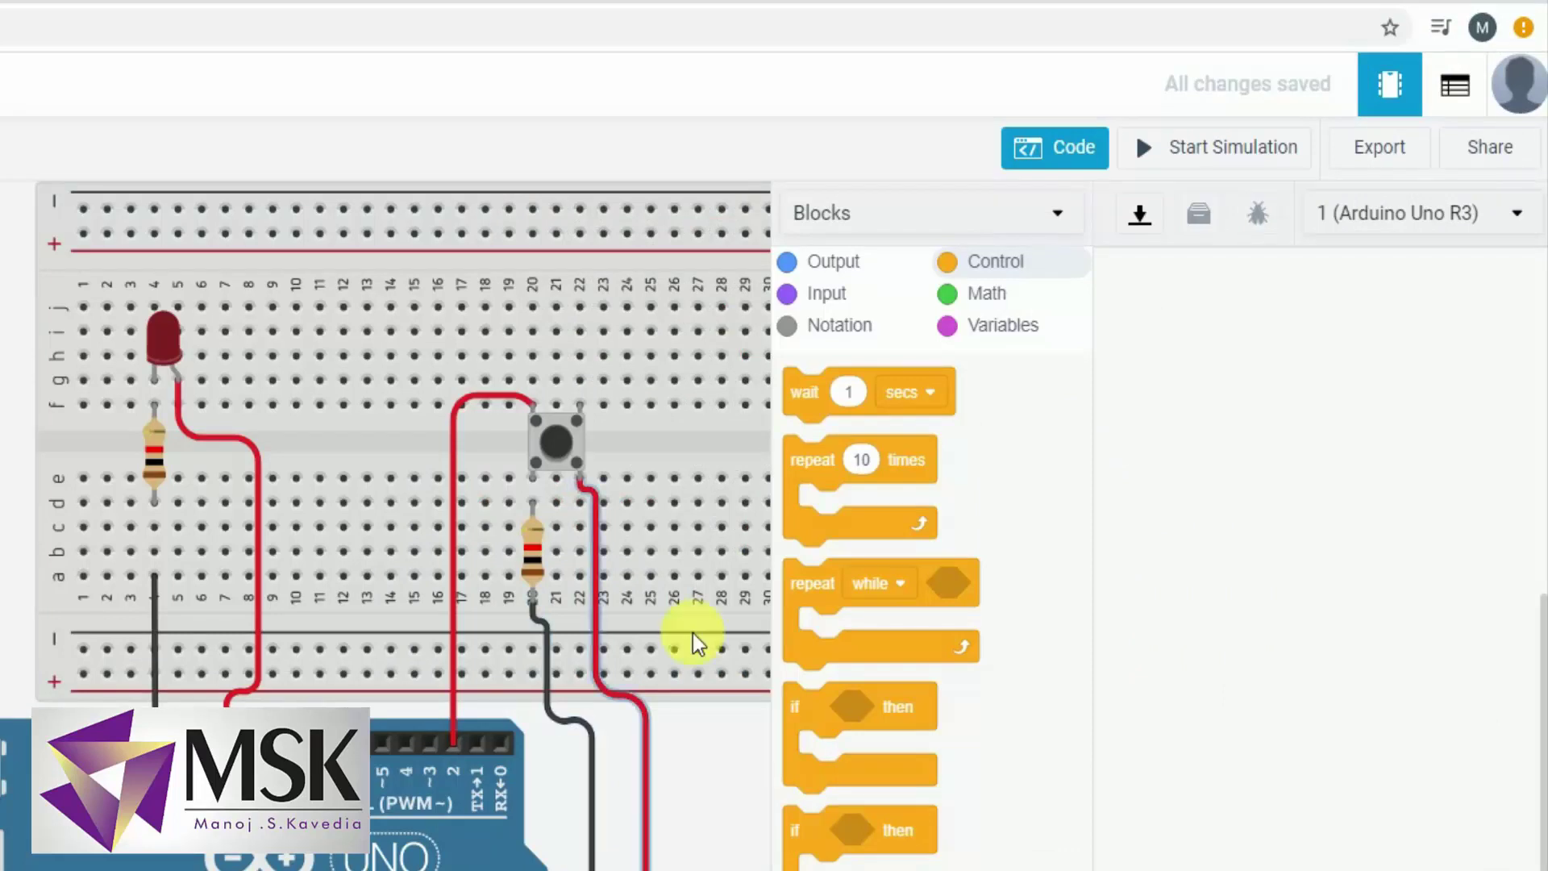
click(1029, 332)
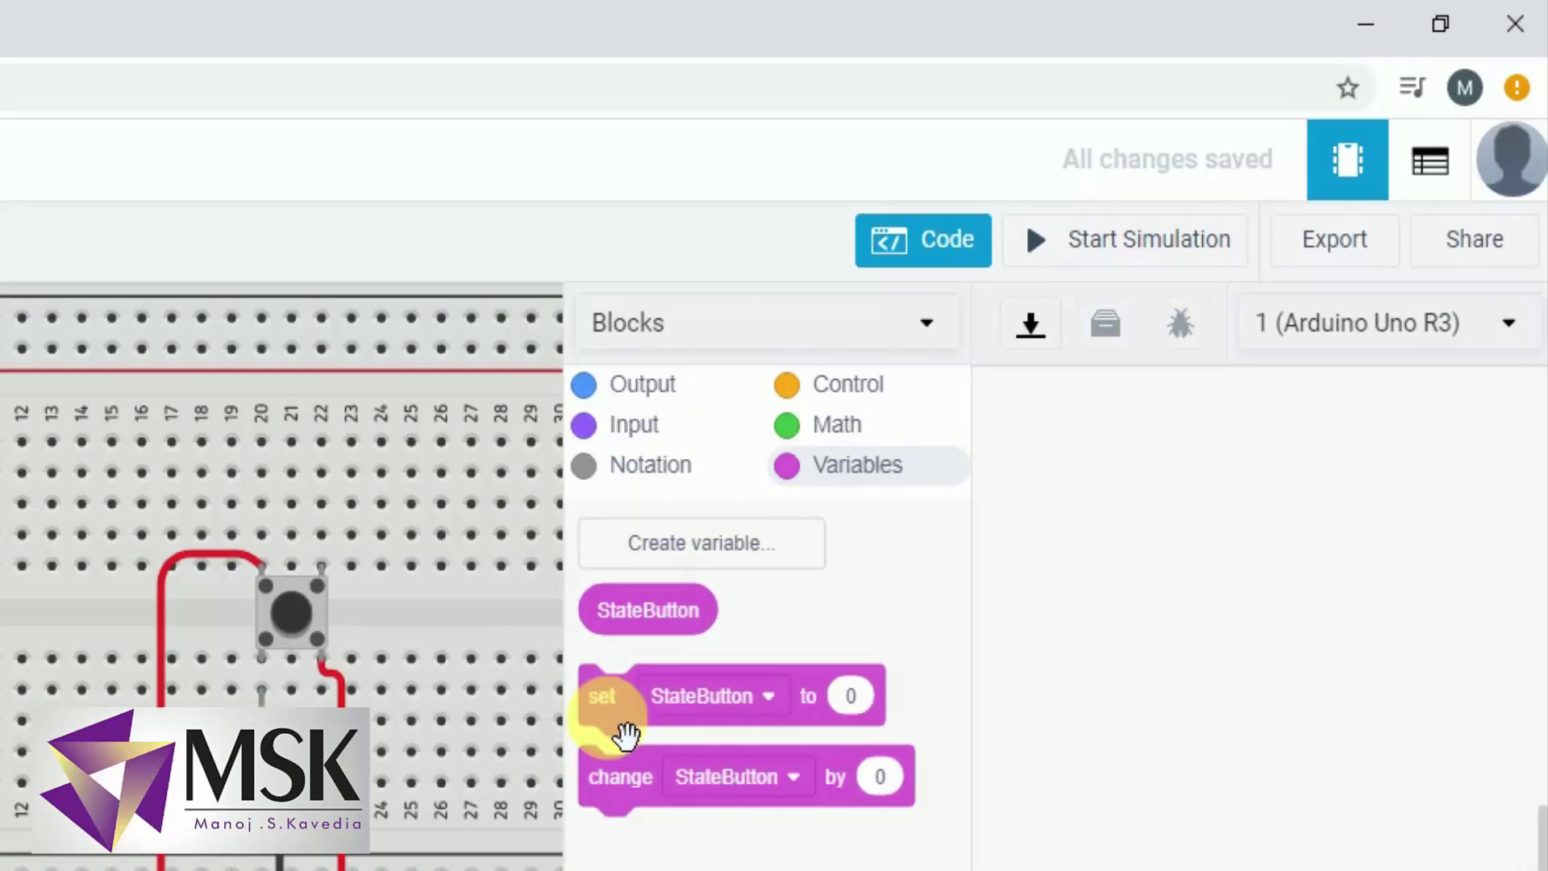
Add a 'set StateButton to read digital pin 2' block to the script
drag(621, 714, 1081, 587)
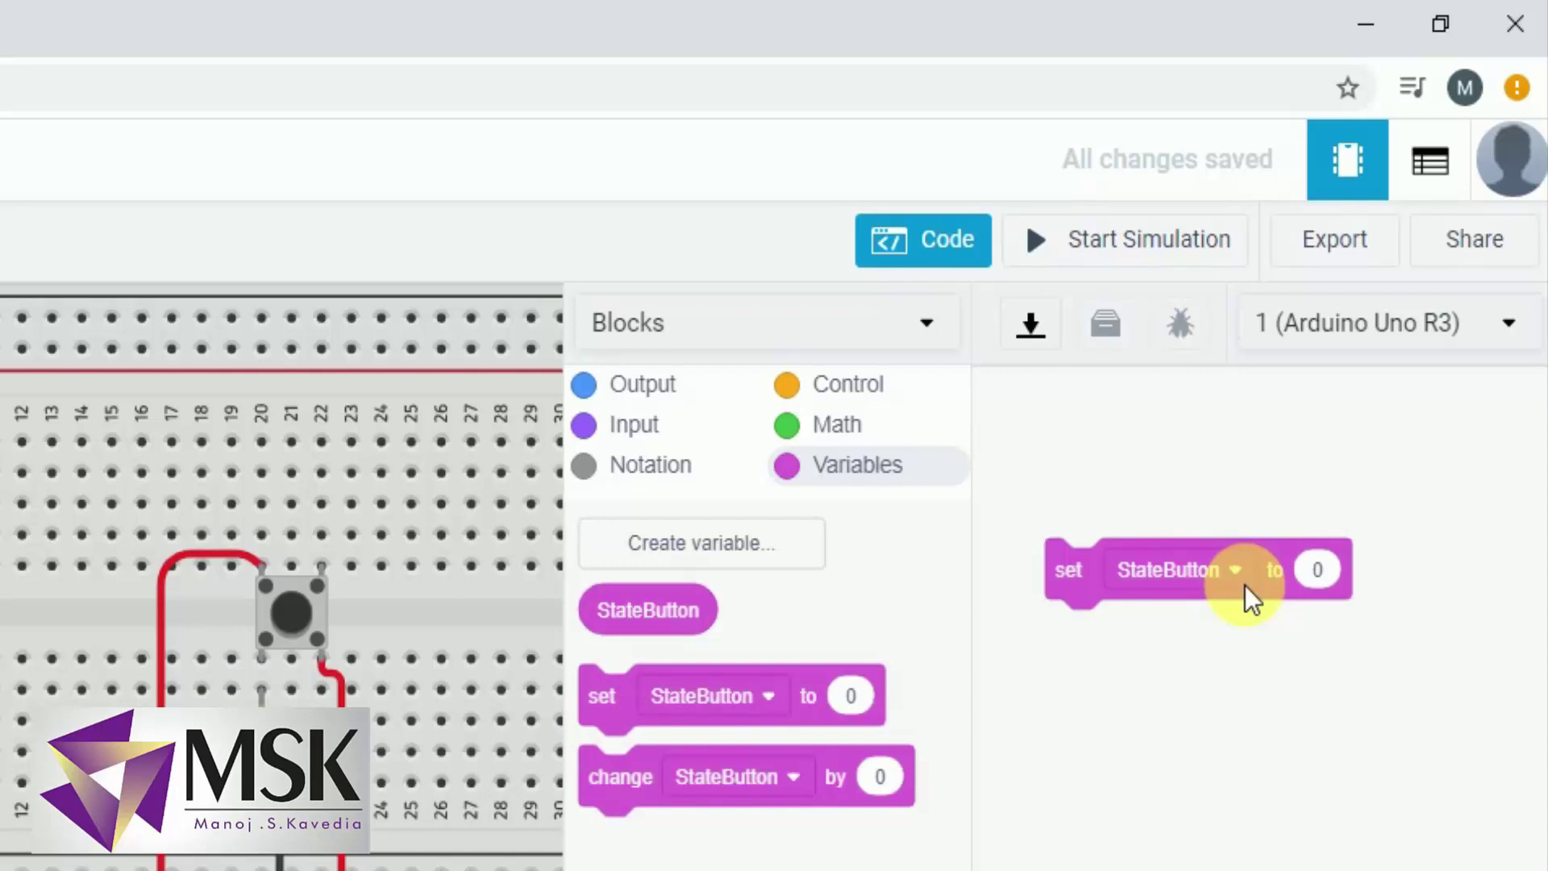
click(634, 428)
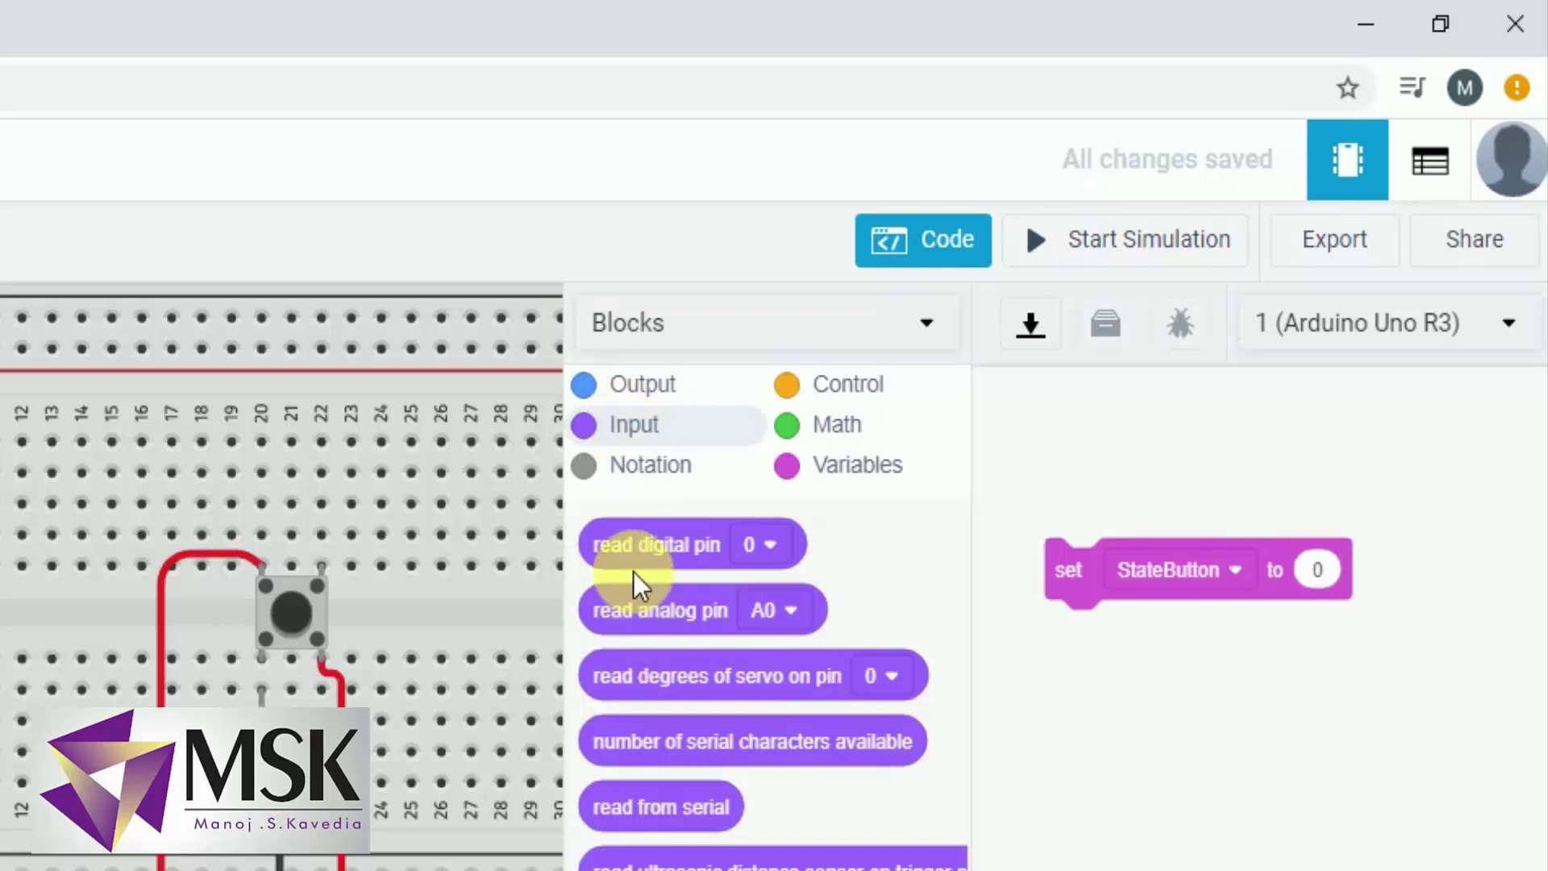
drag(652, 585, 1365, 621)
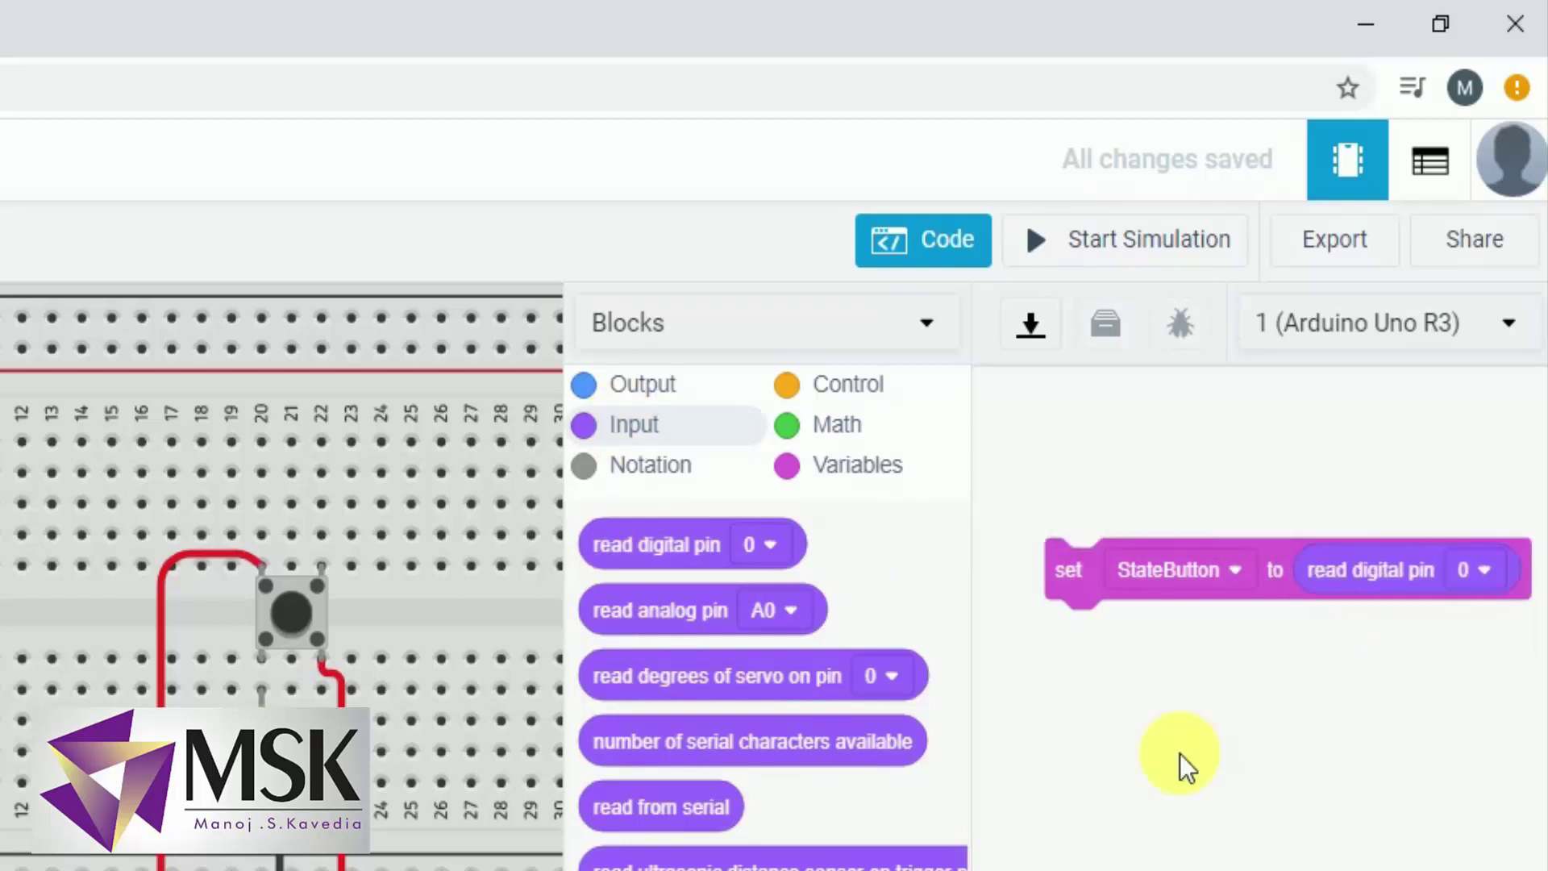
click(1484, 569)
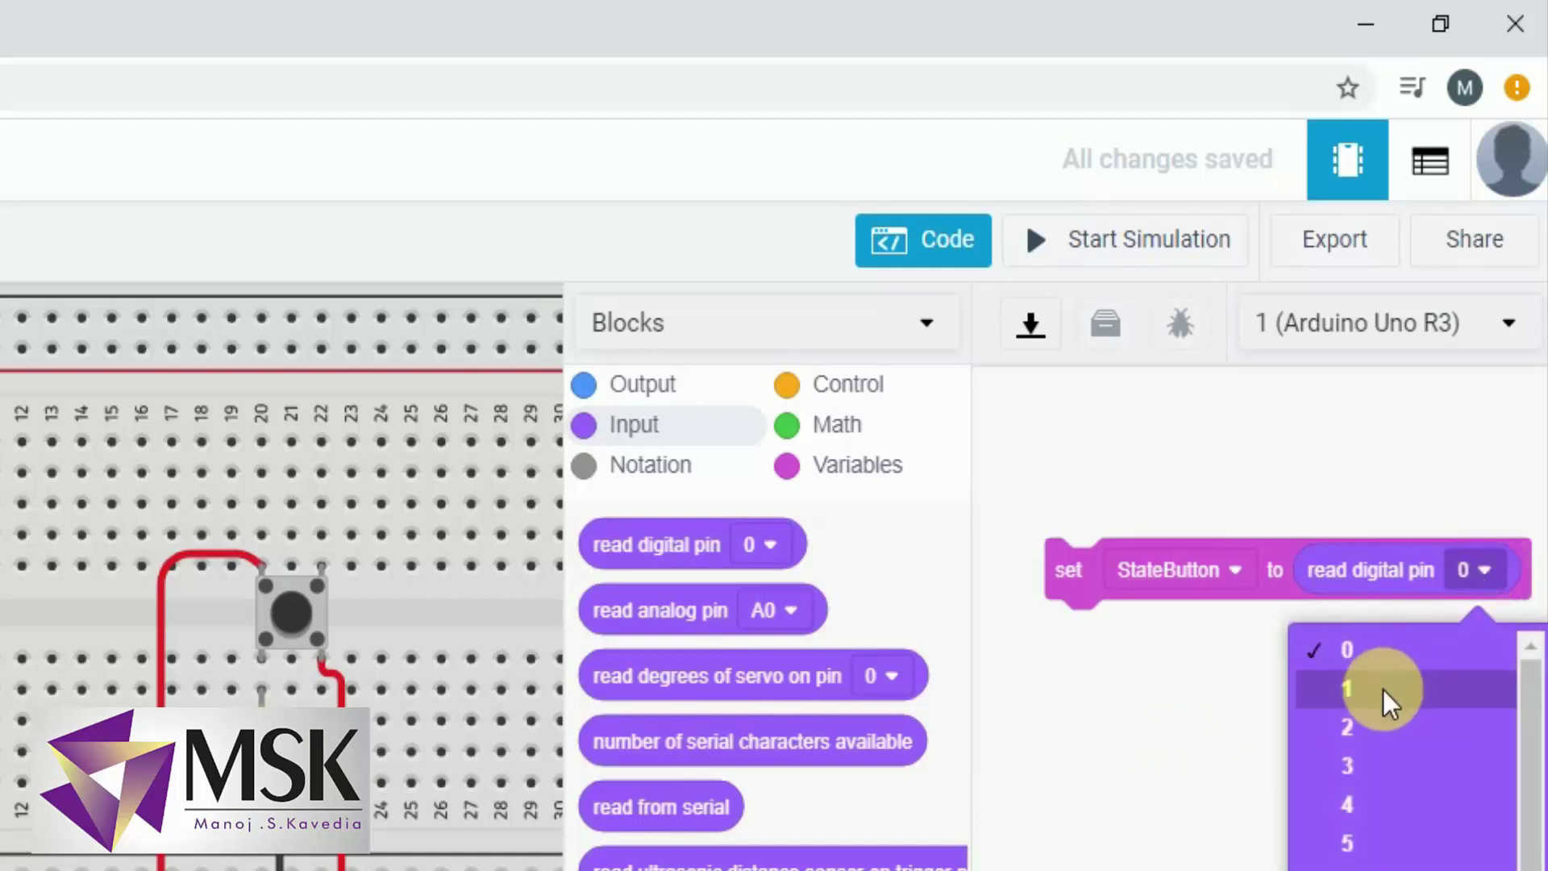
click(1362, 717)
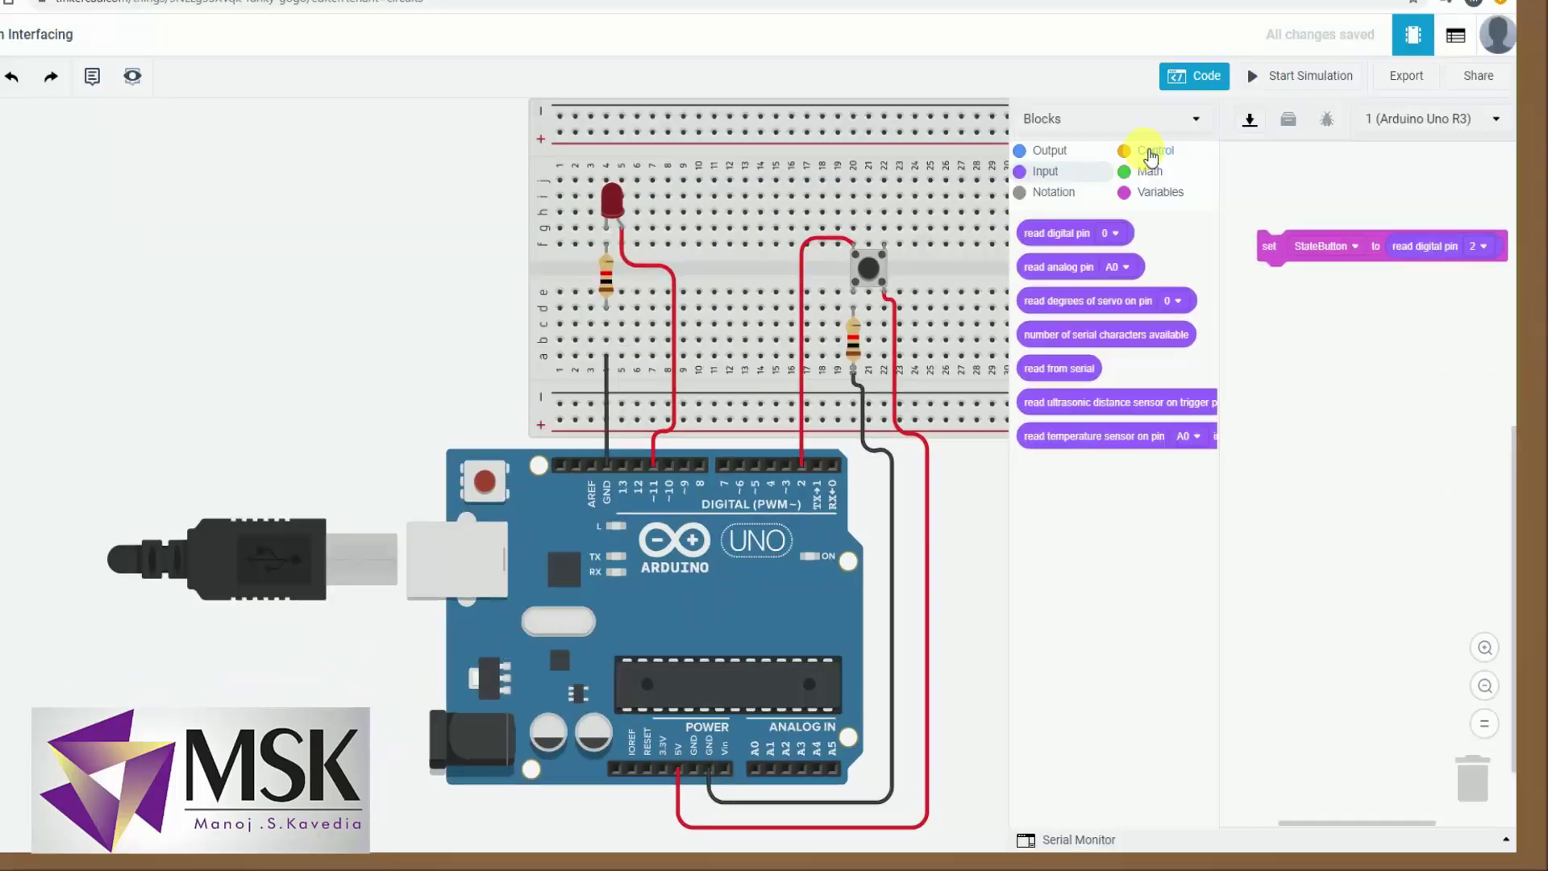
Attach an if/else block below the StateButton pin reading
click(1175, 200)
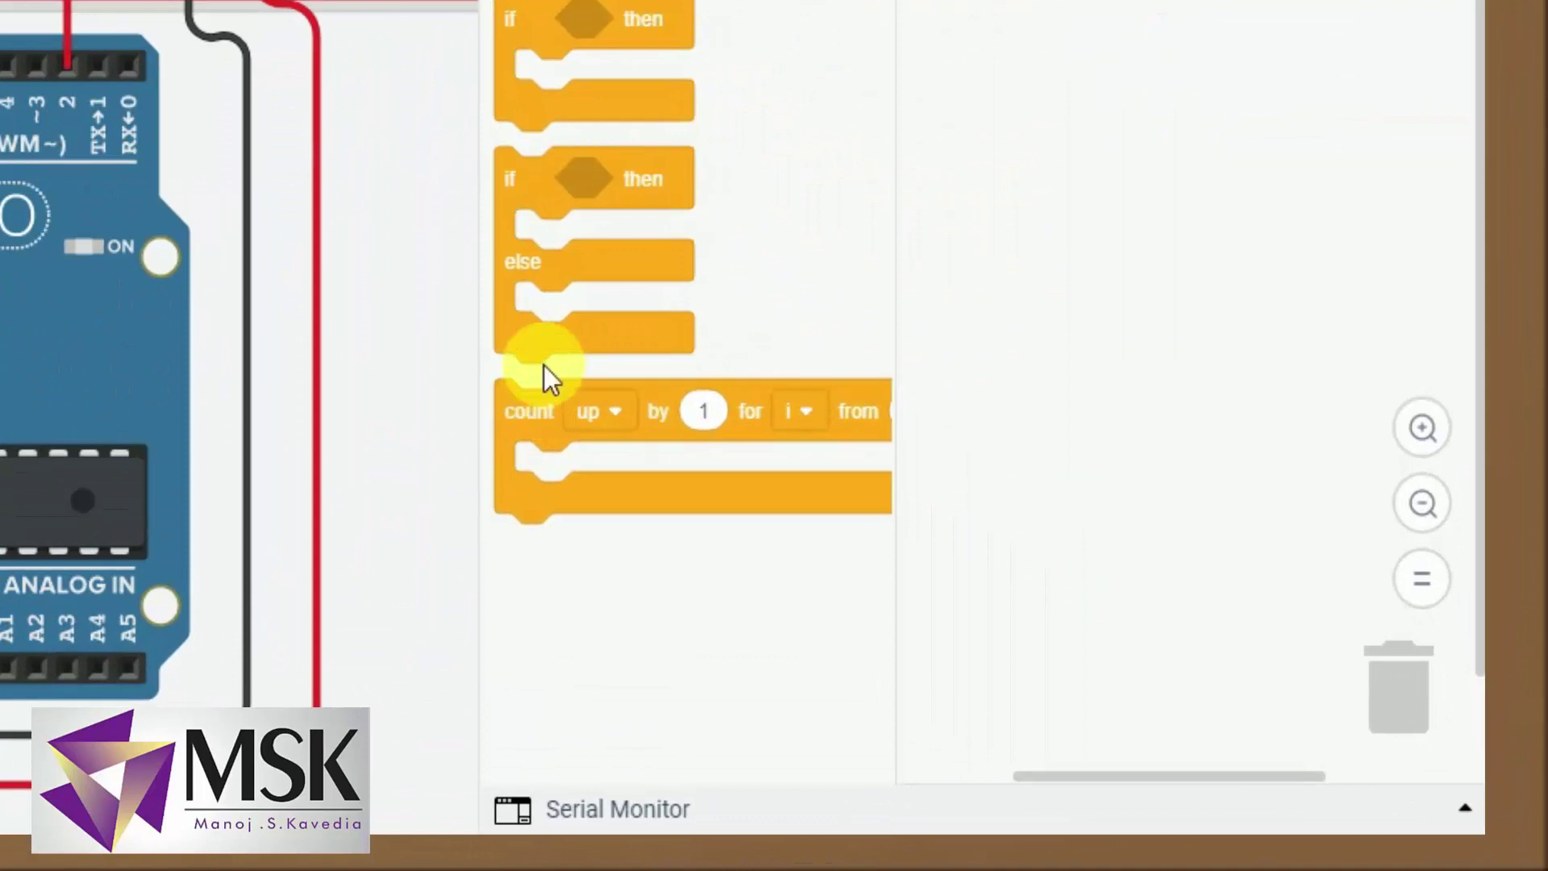
drag(546, 367, 1044, 73)
drag(1196, 313, 1187, 186)
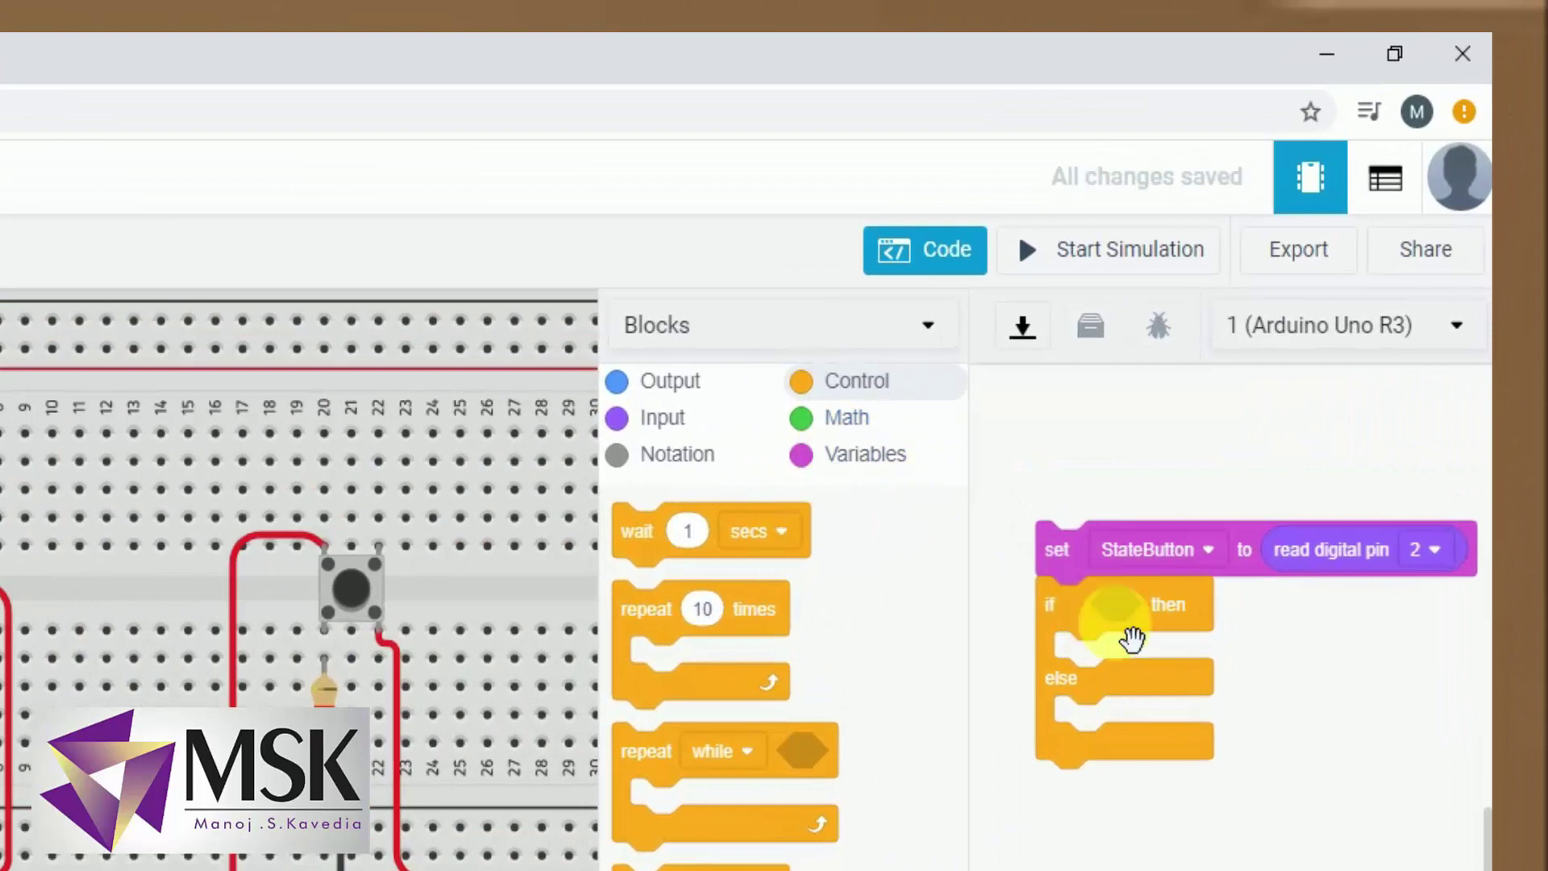
Give the if condition a comparison testing StateButton = 1
click(838, 423)
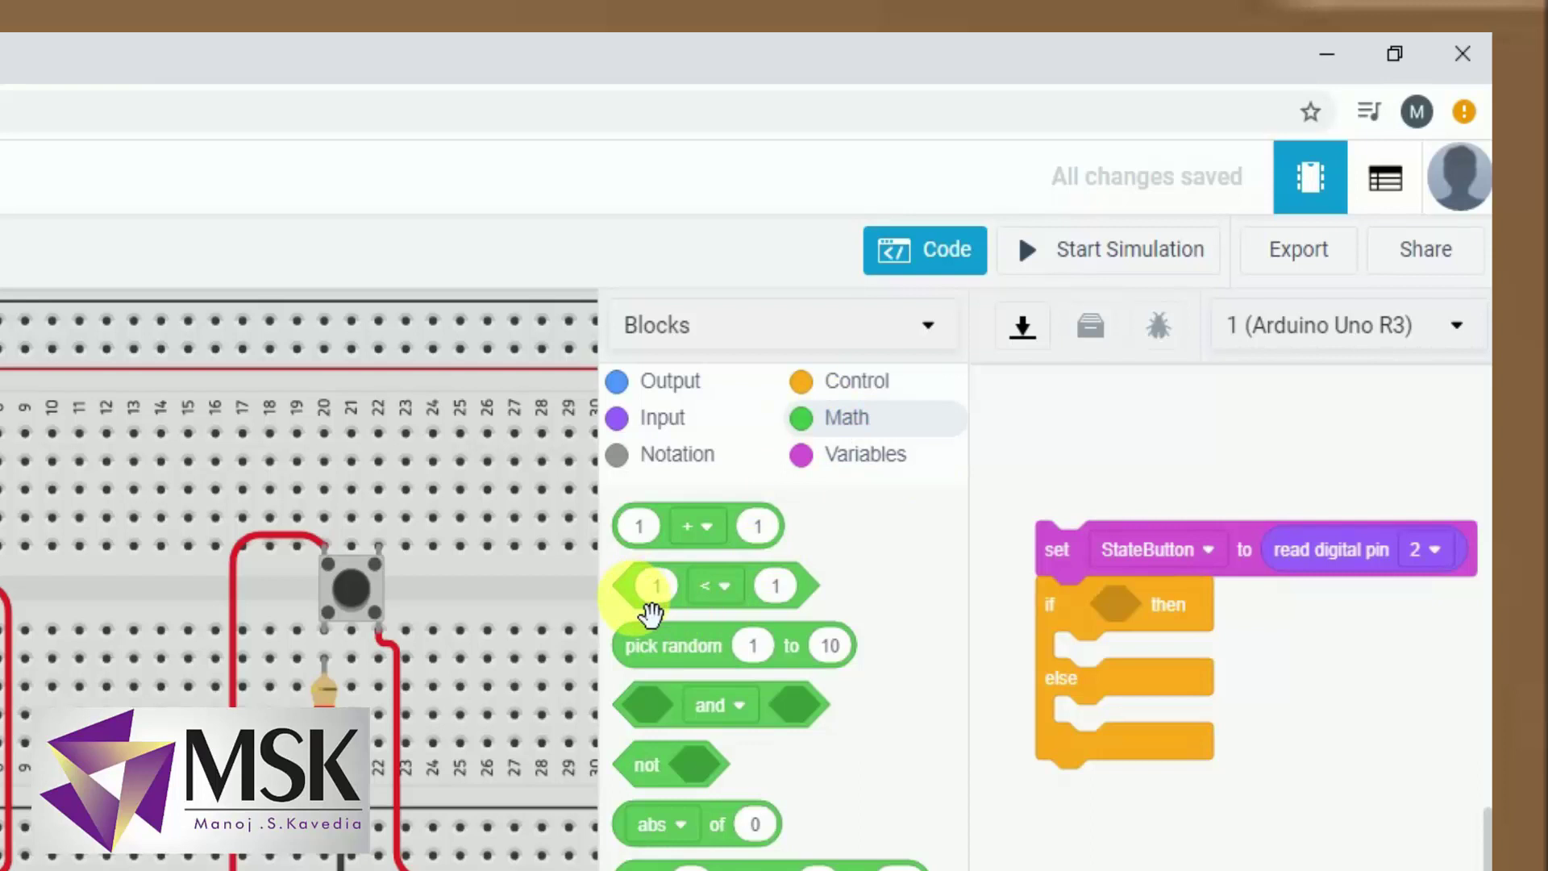
drag(645, 609, 1120, 634)
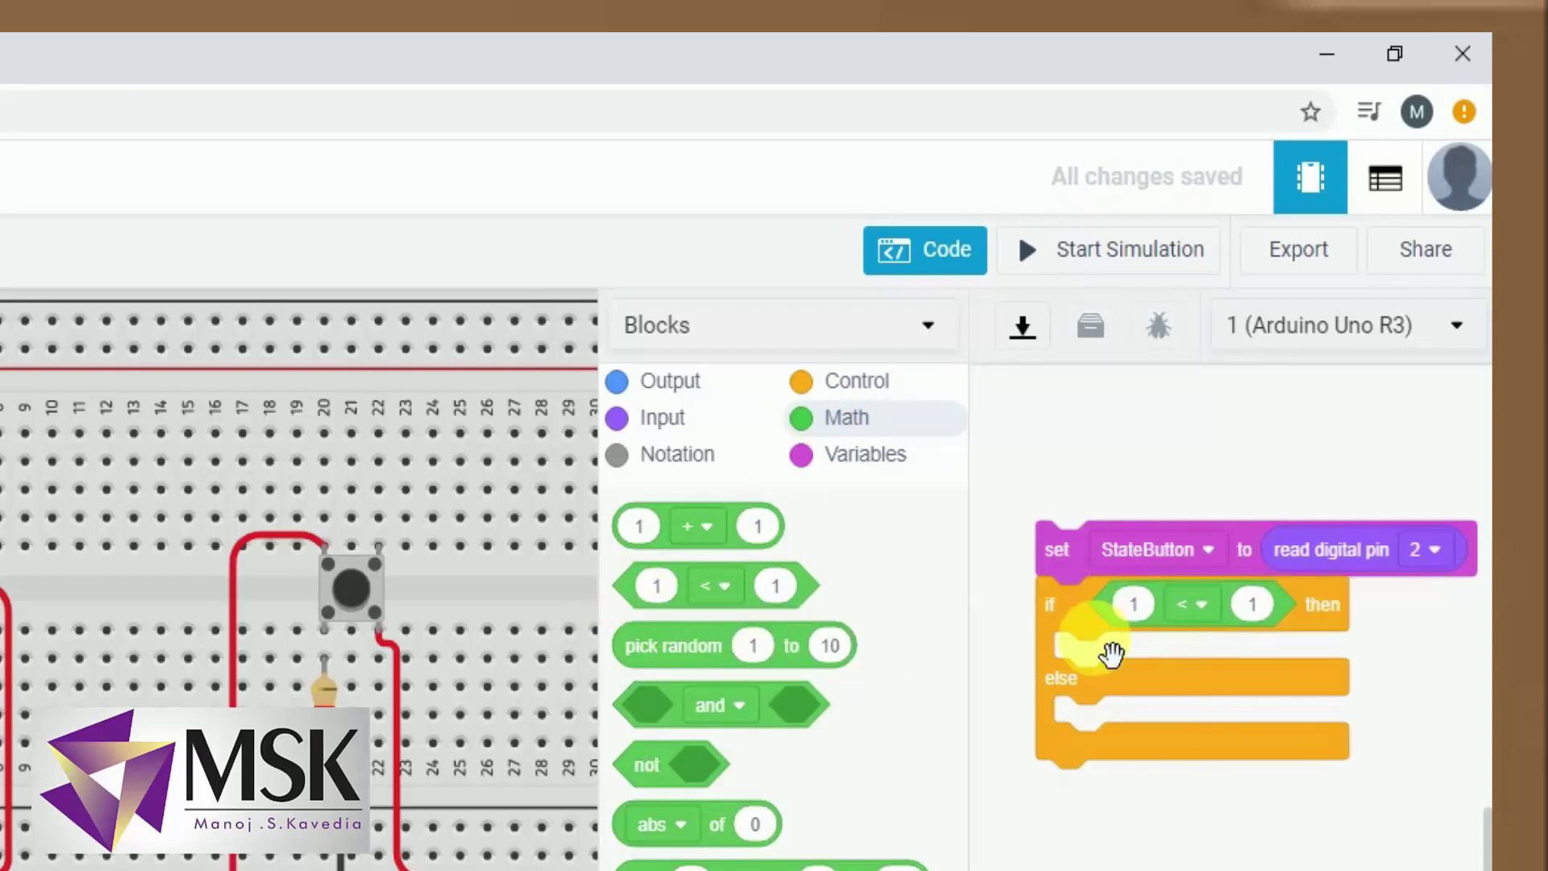
click(865, 456)
drag(680, 594, 1164, 630)
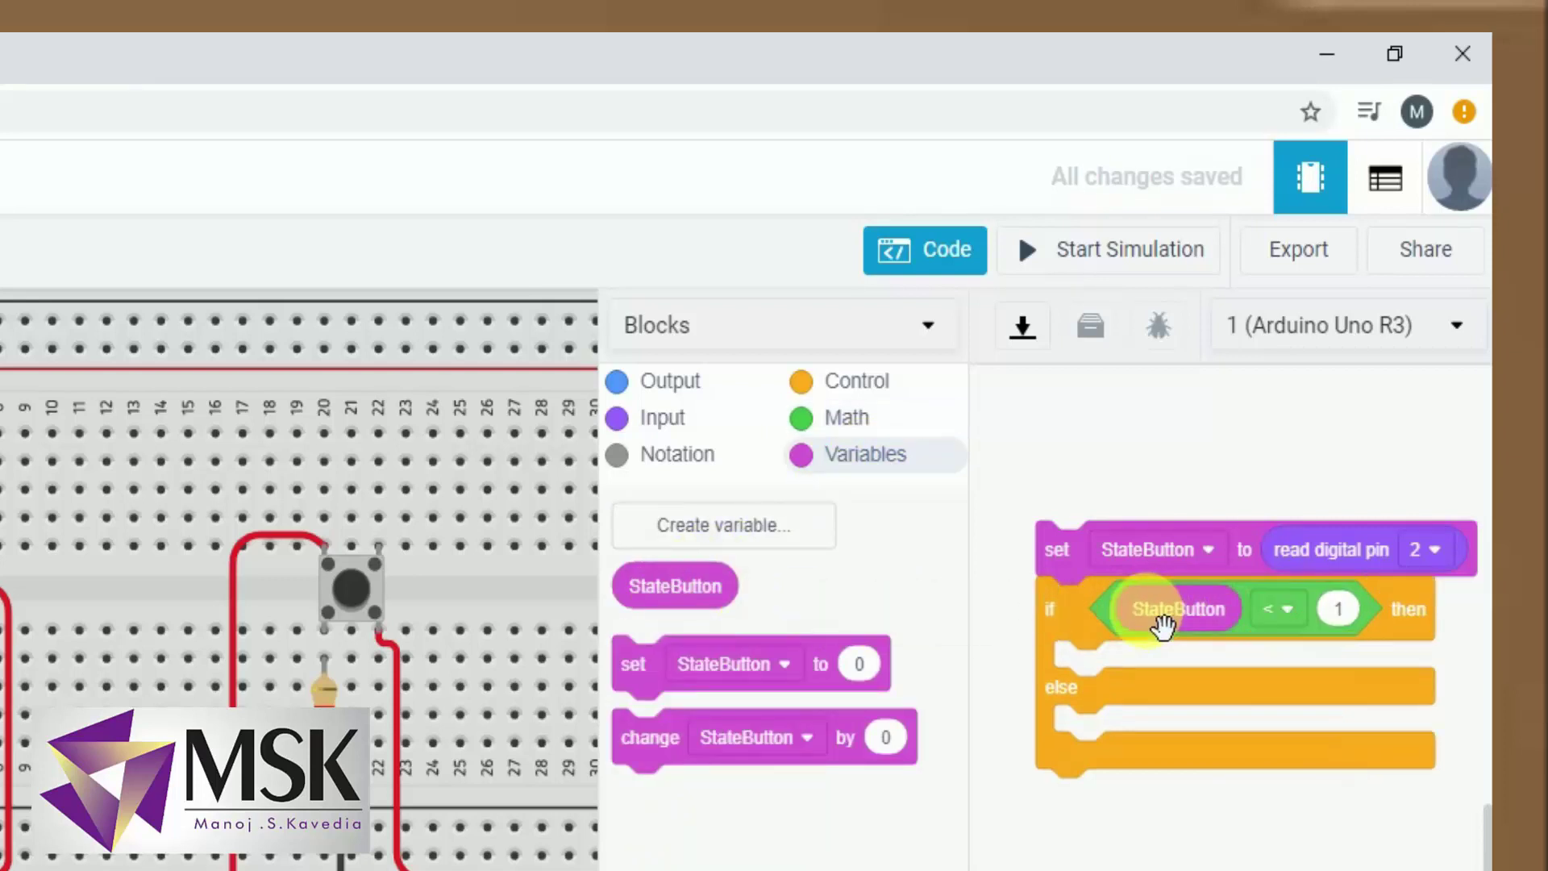
click(1290, 610)
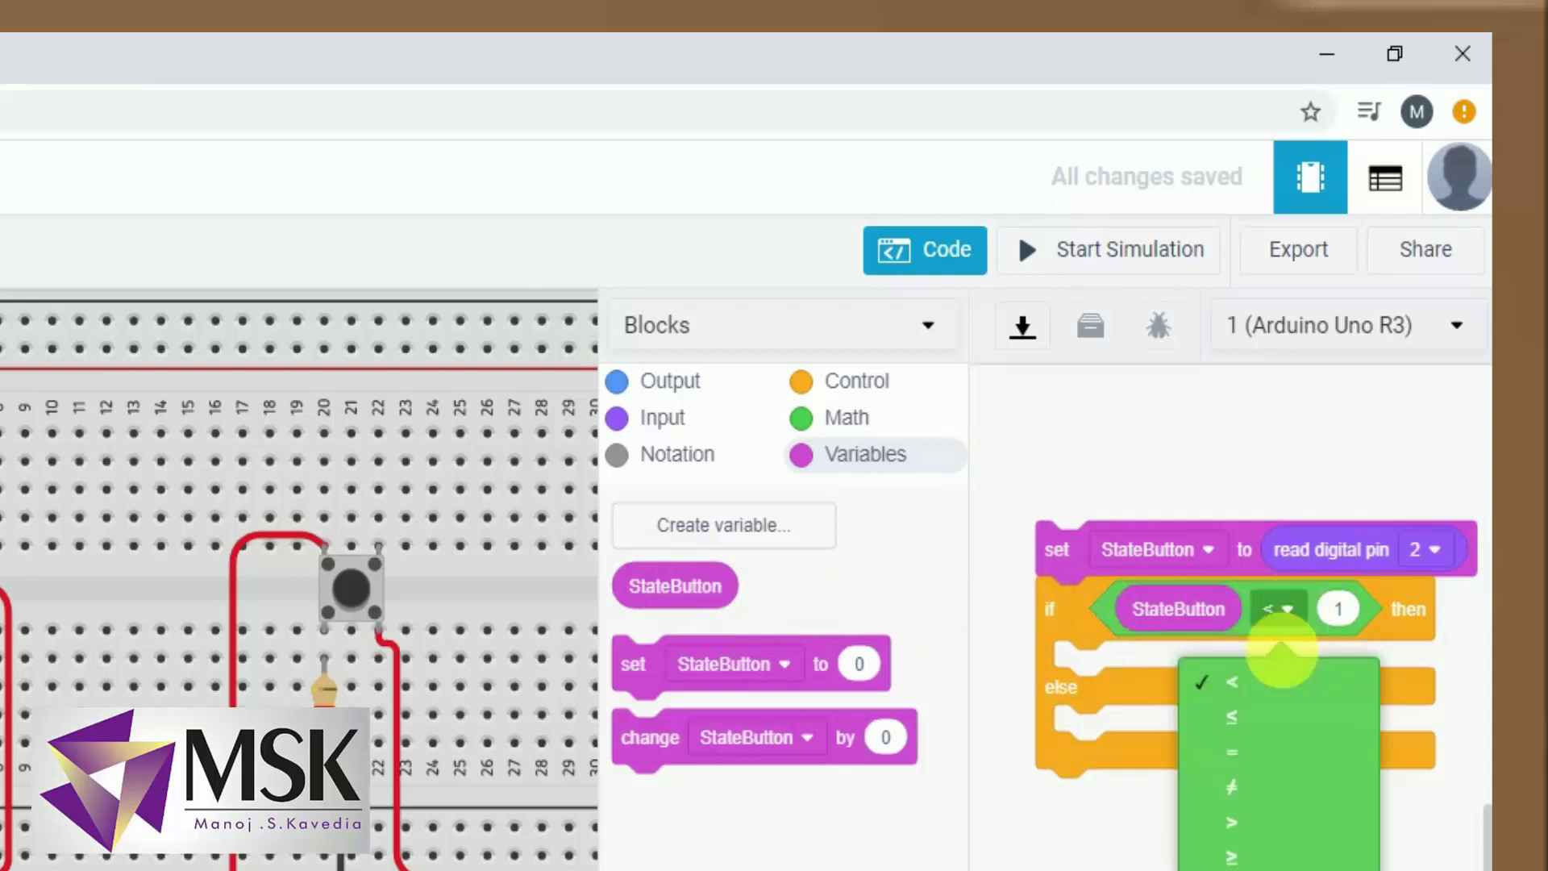
click(1257, 752)
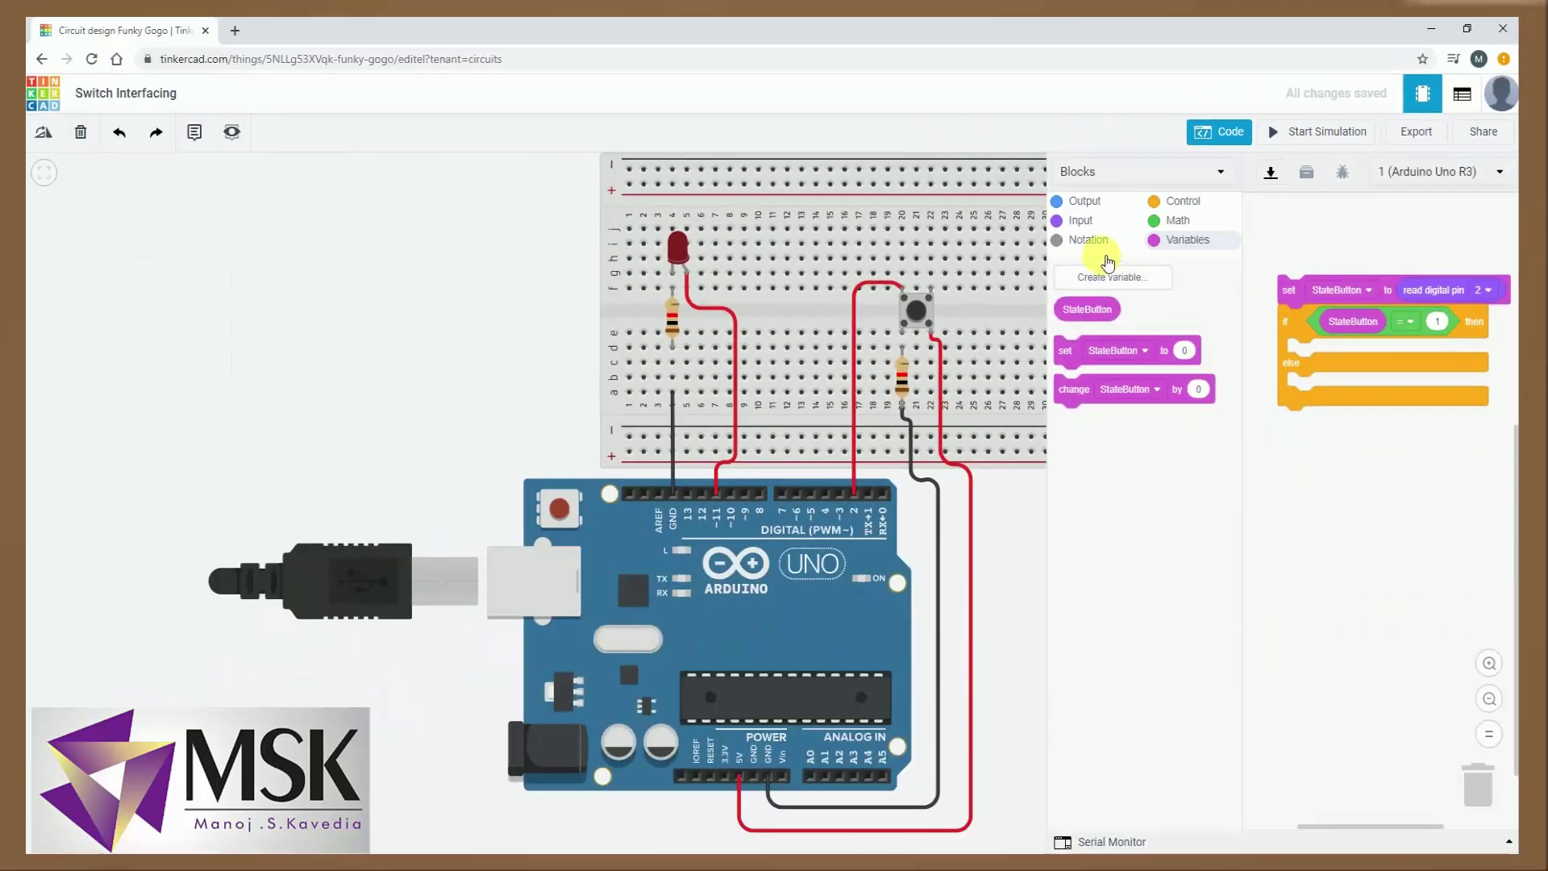
Put a set-pin block in the if branch that sets pin 11 HIGH
click(1081, 203)
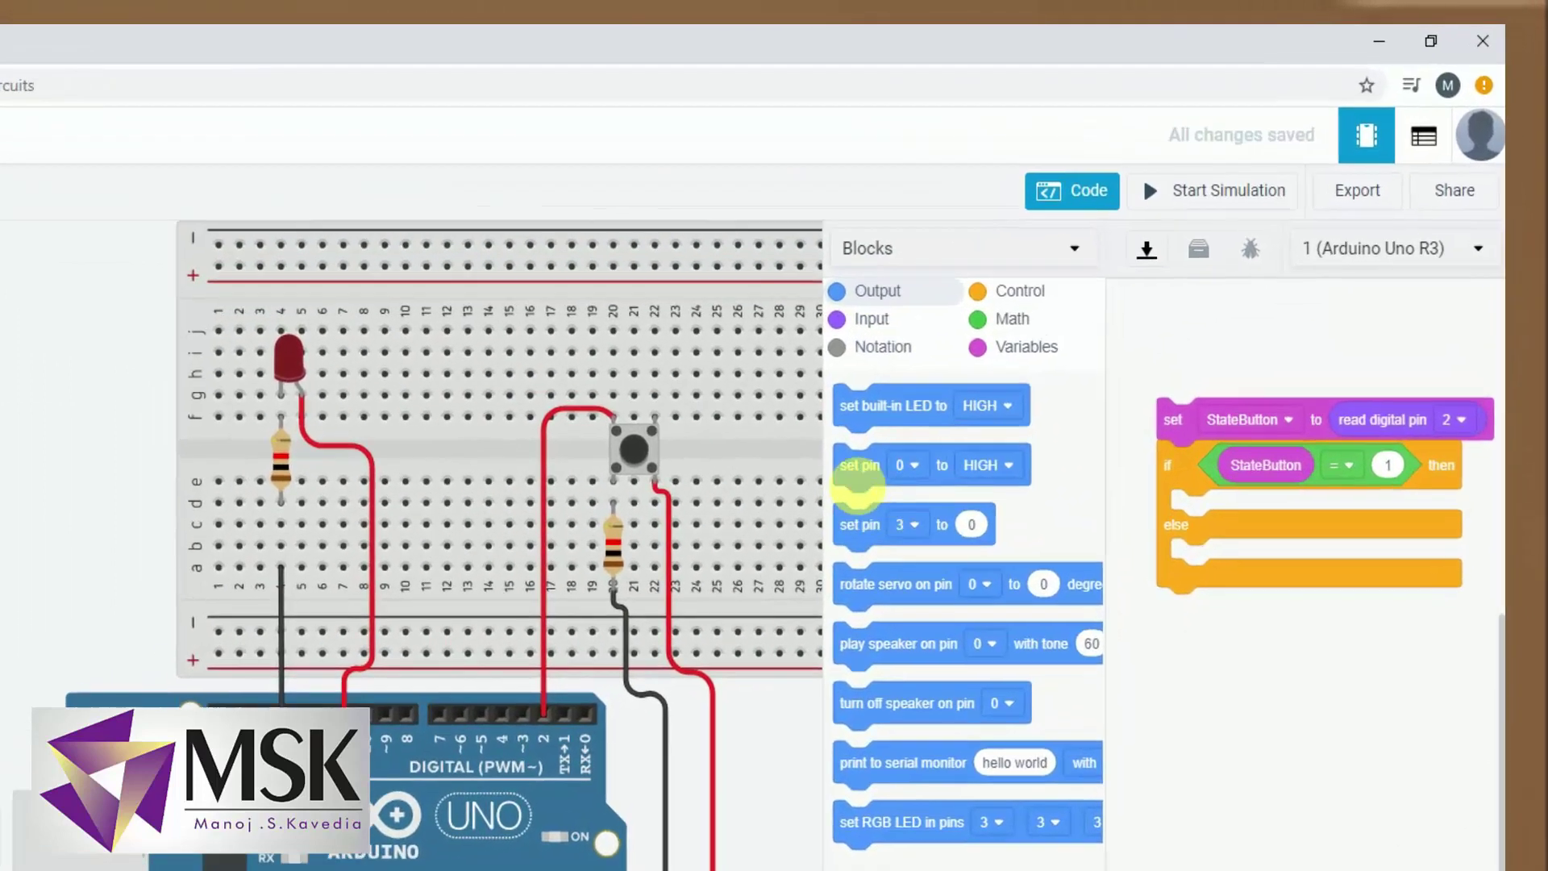
drag(952, 430, 1239, 466)
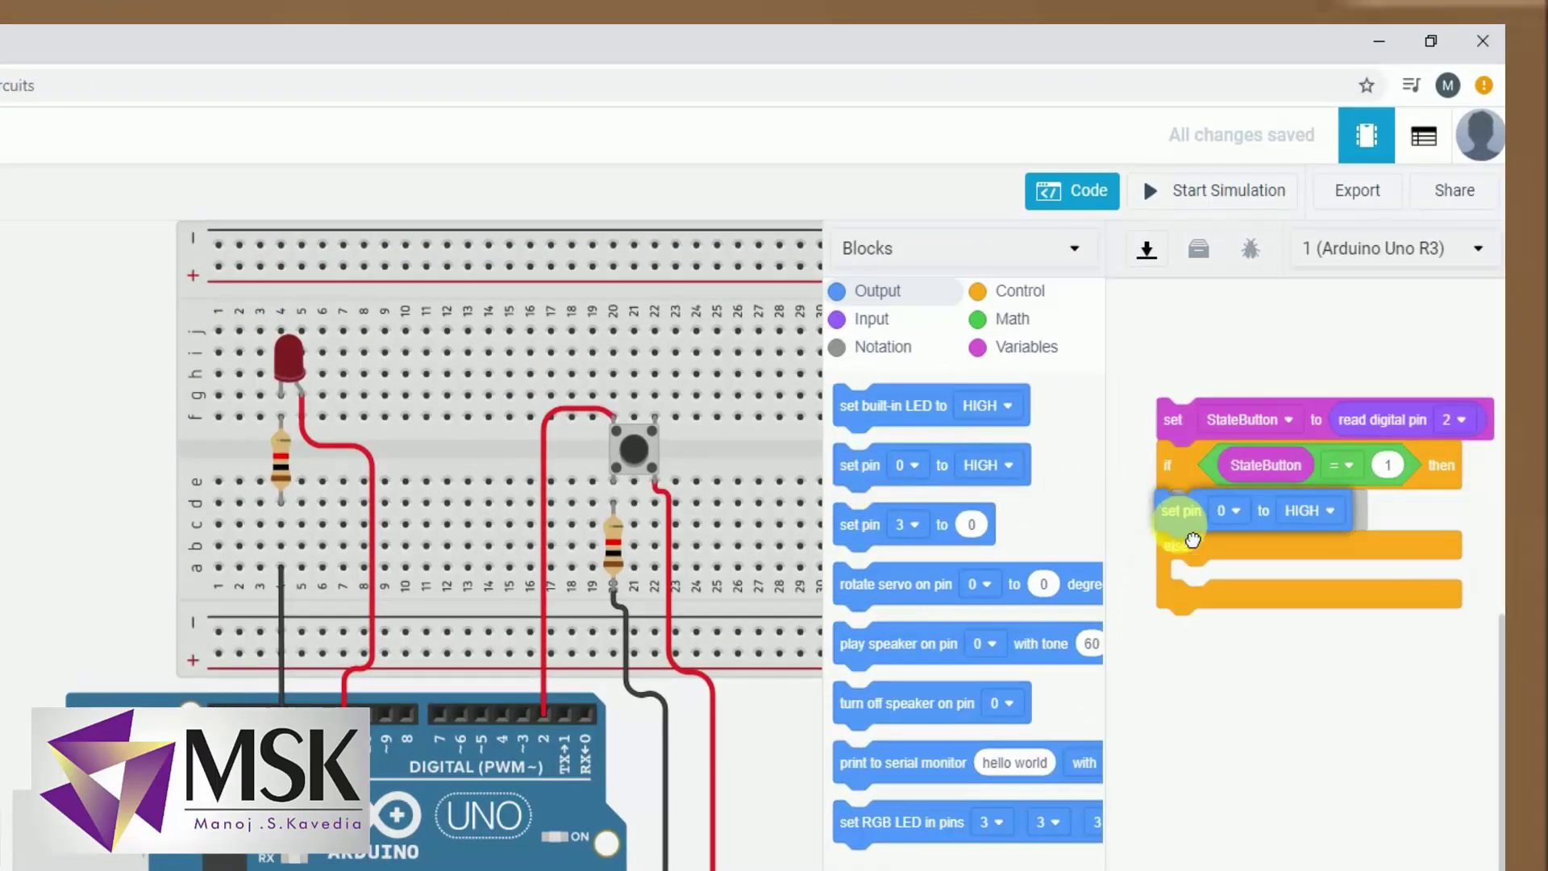
drag(1192, 538, 1210, 532)
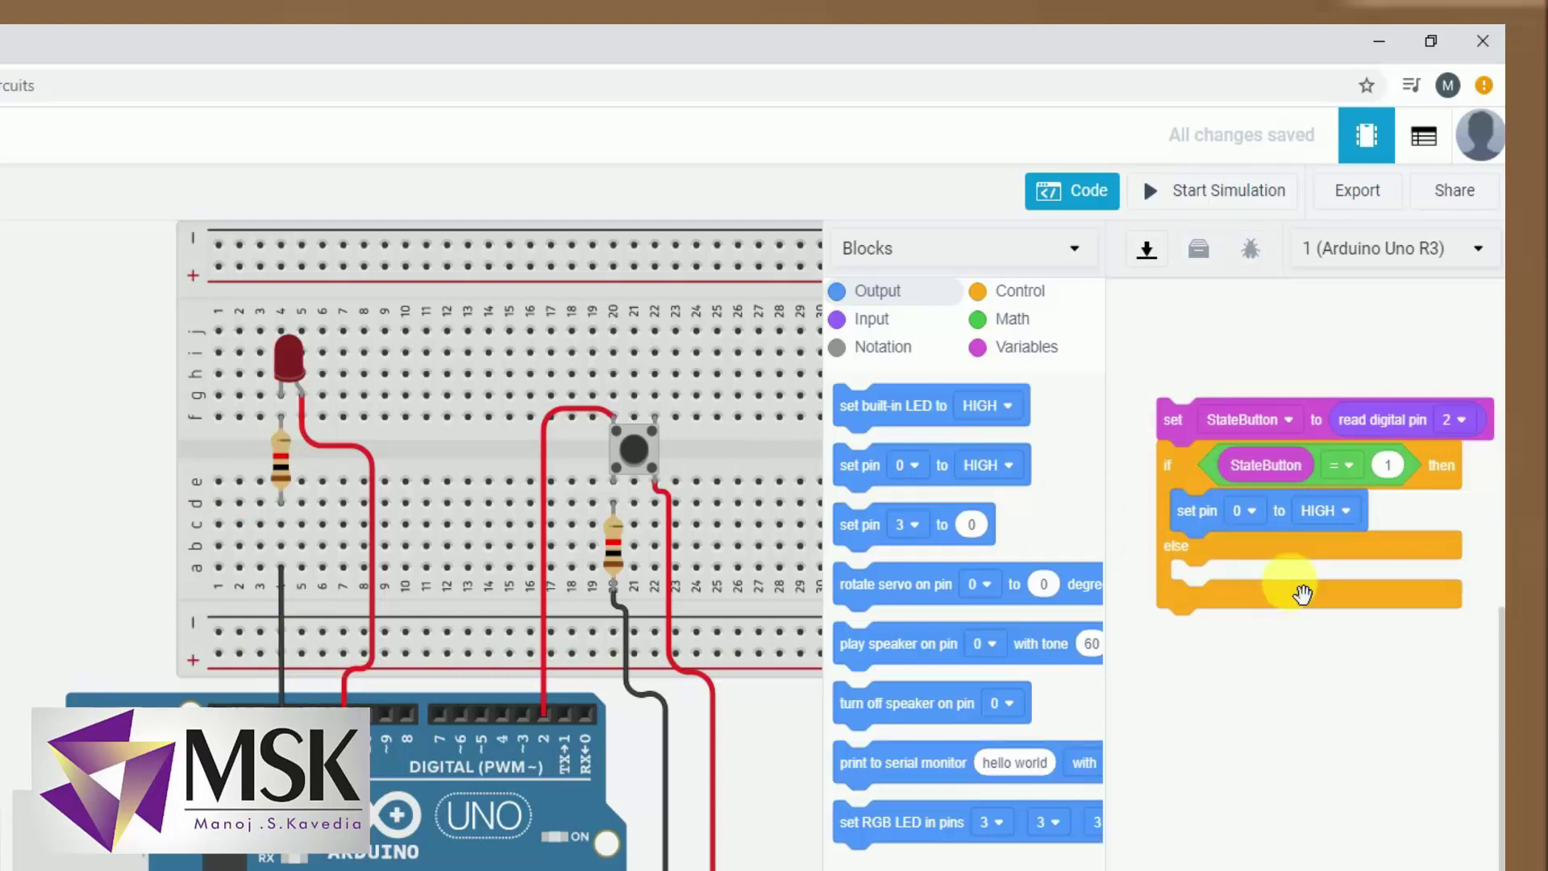
click(1249, 512)
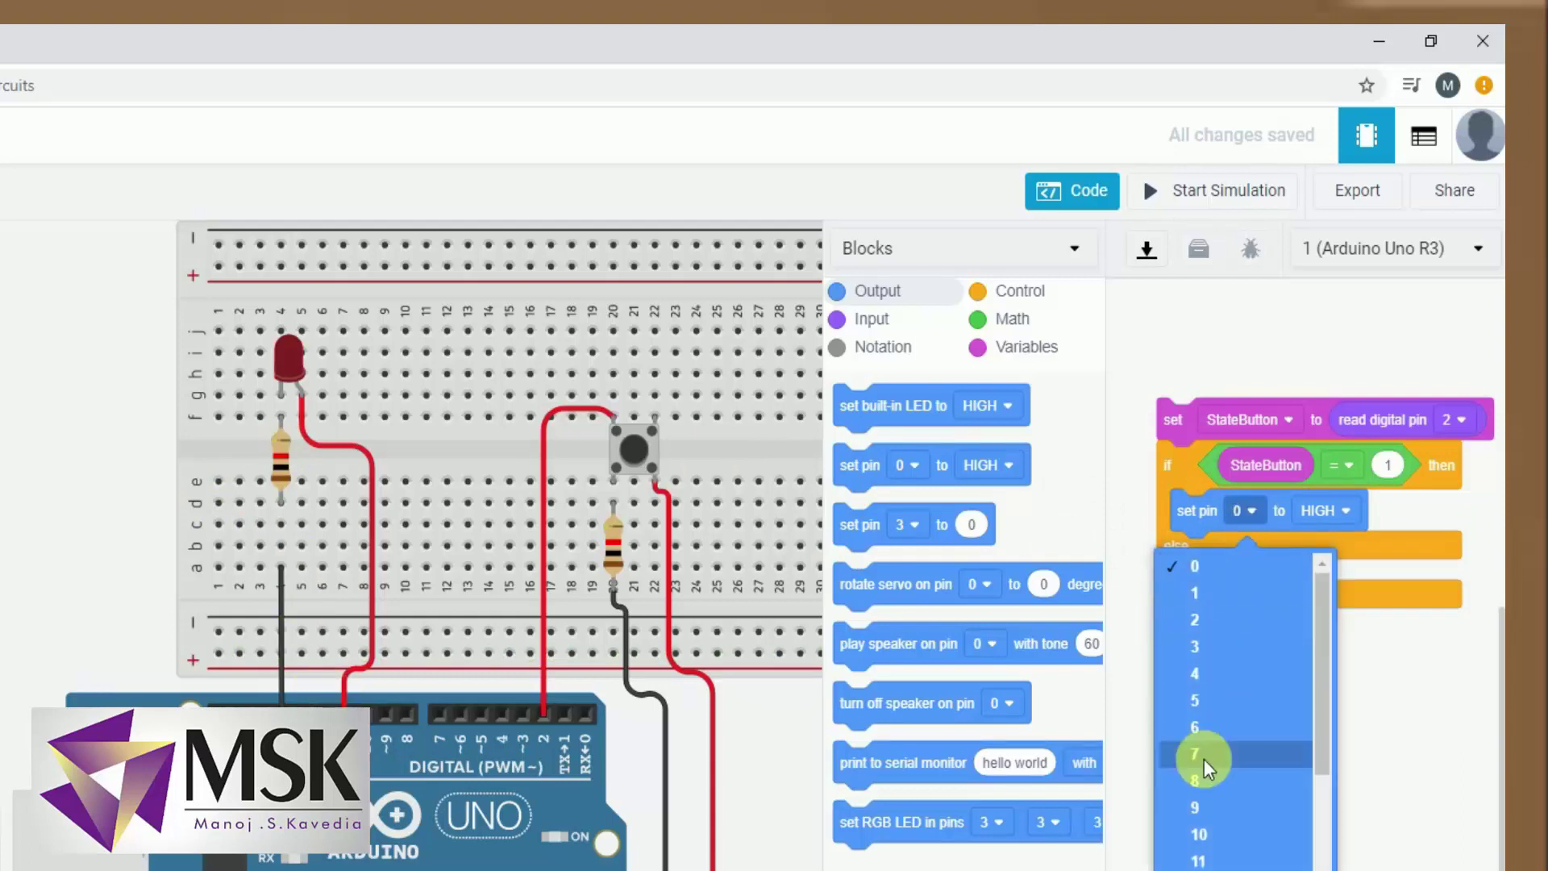
click(1202, 860)
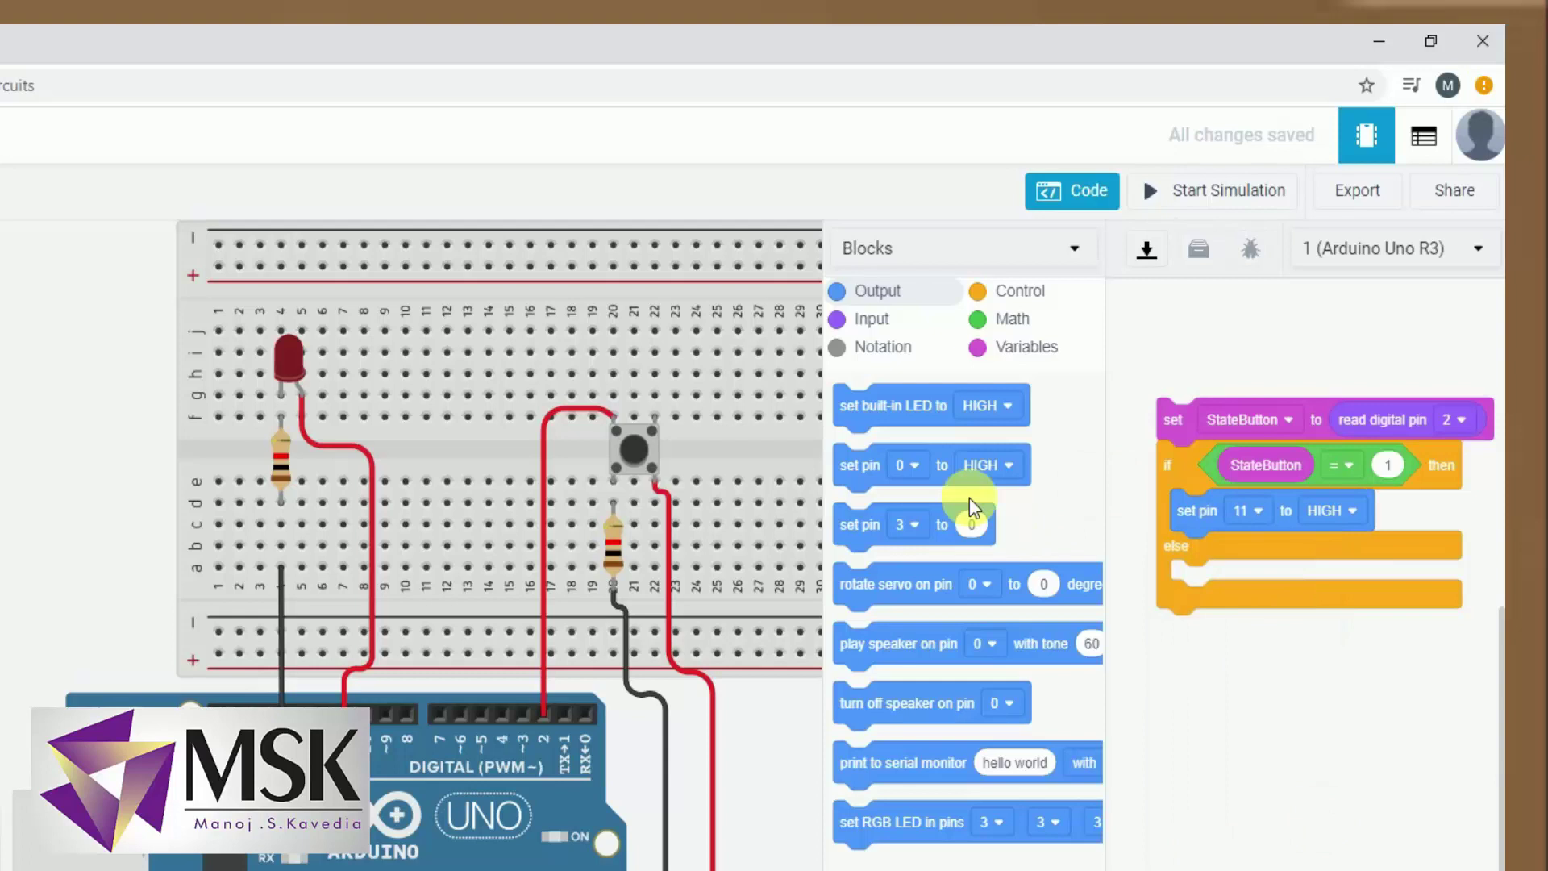
Add a set-pin block to the else branch that sets pin 11 LOW
drag(875, 491, 1216, 596)
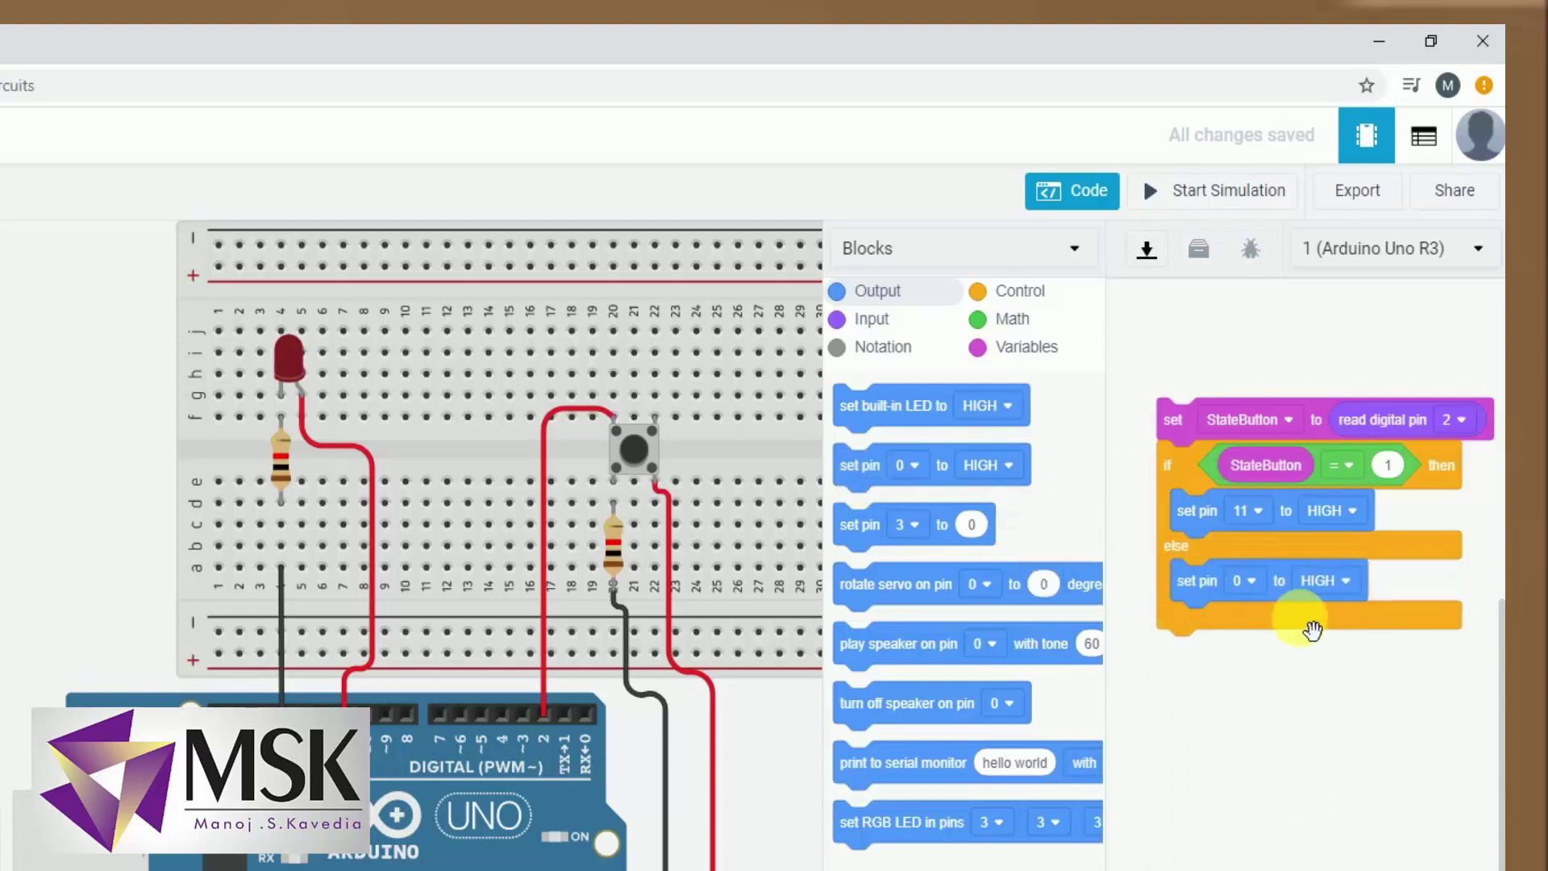
click(1253, 582)
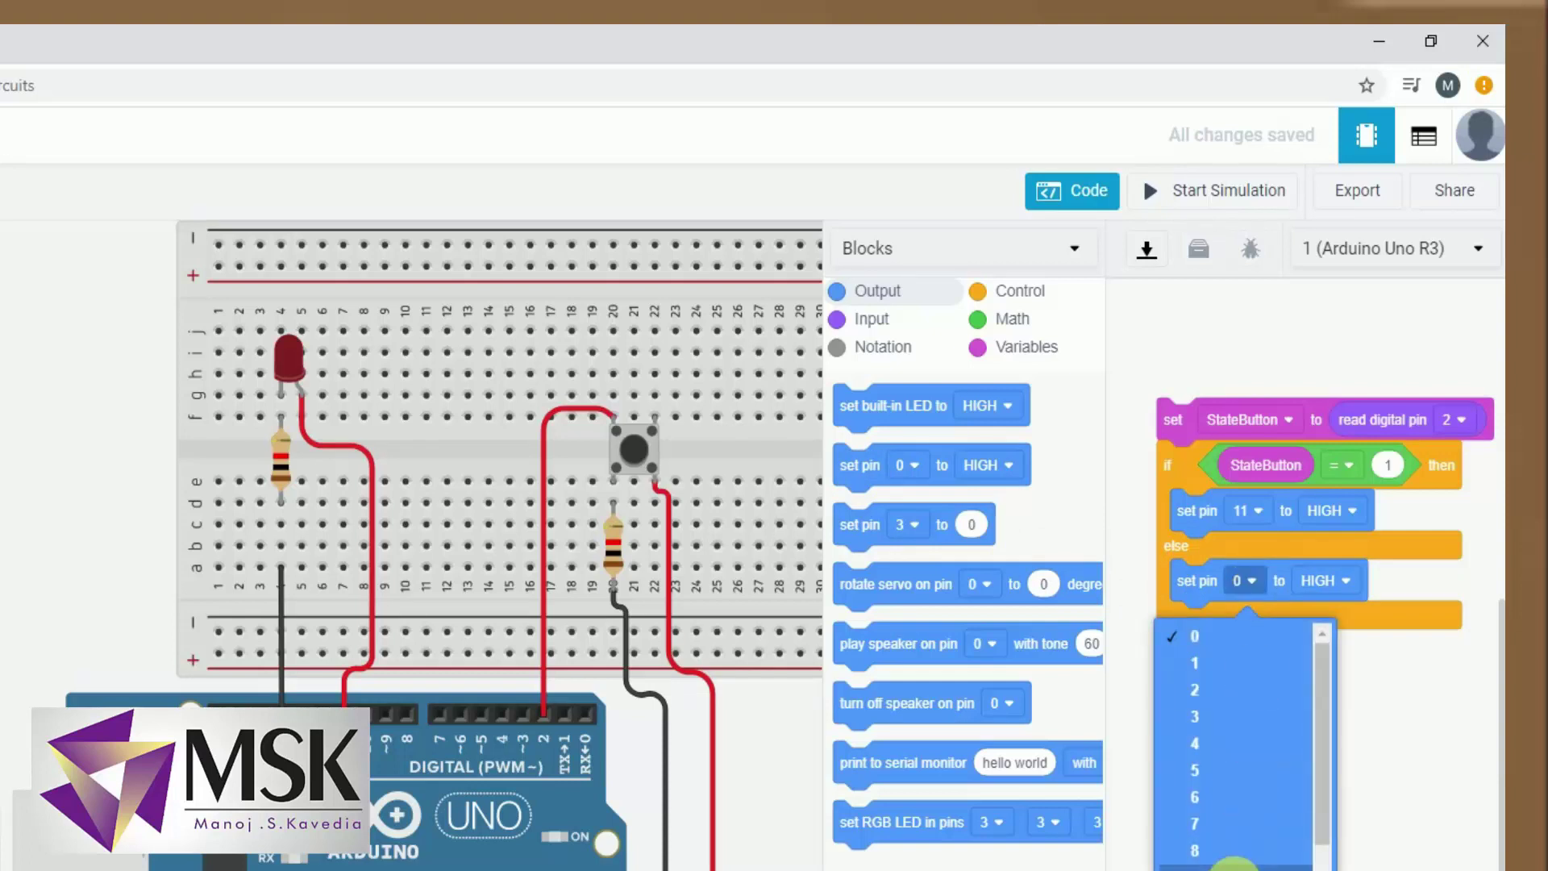
scroll(1242, 766, down, 2)
click(1306, 785)
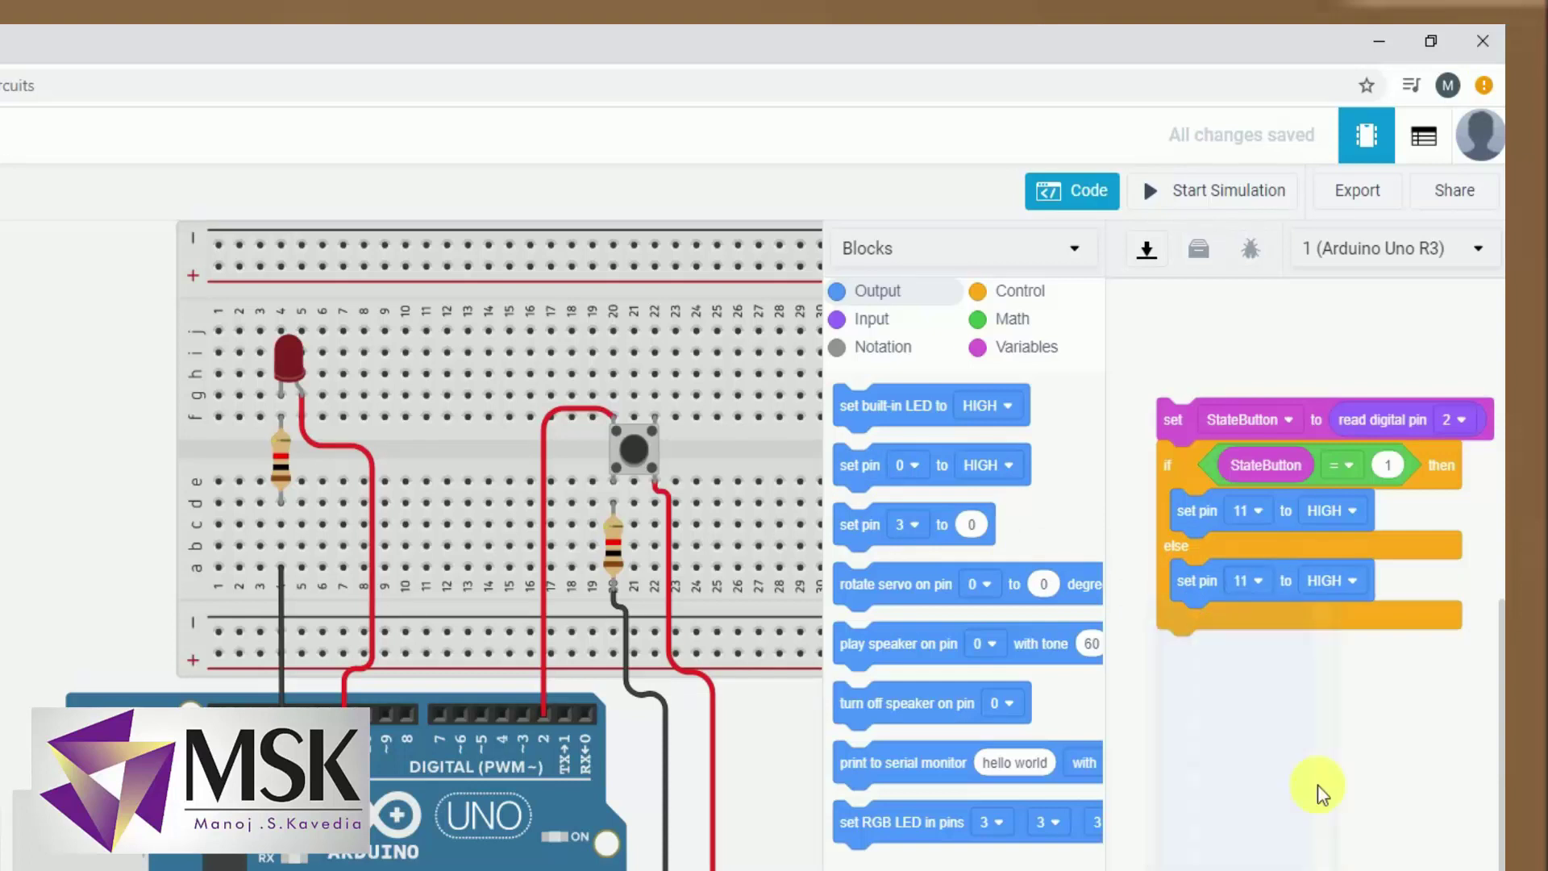
click(1356, 581)
click(1329, 674)
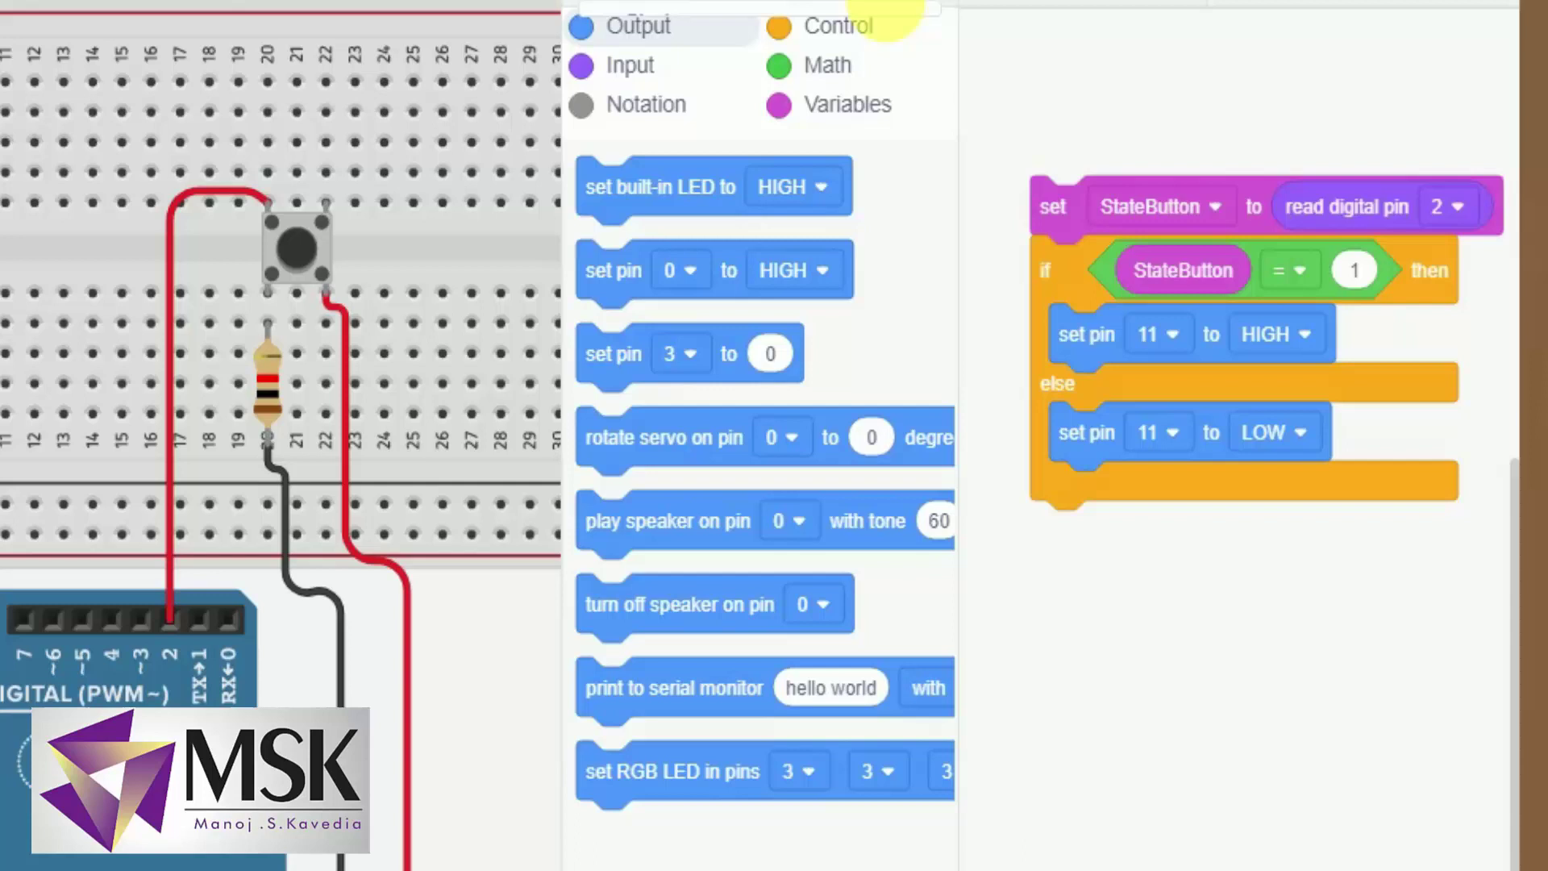
click(891, 10)
click(709, 70)
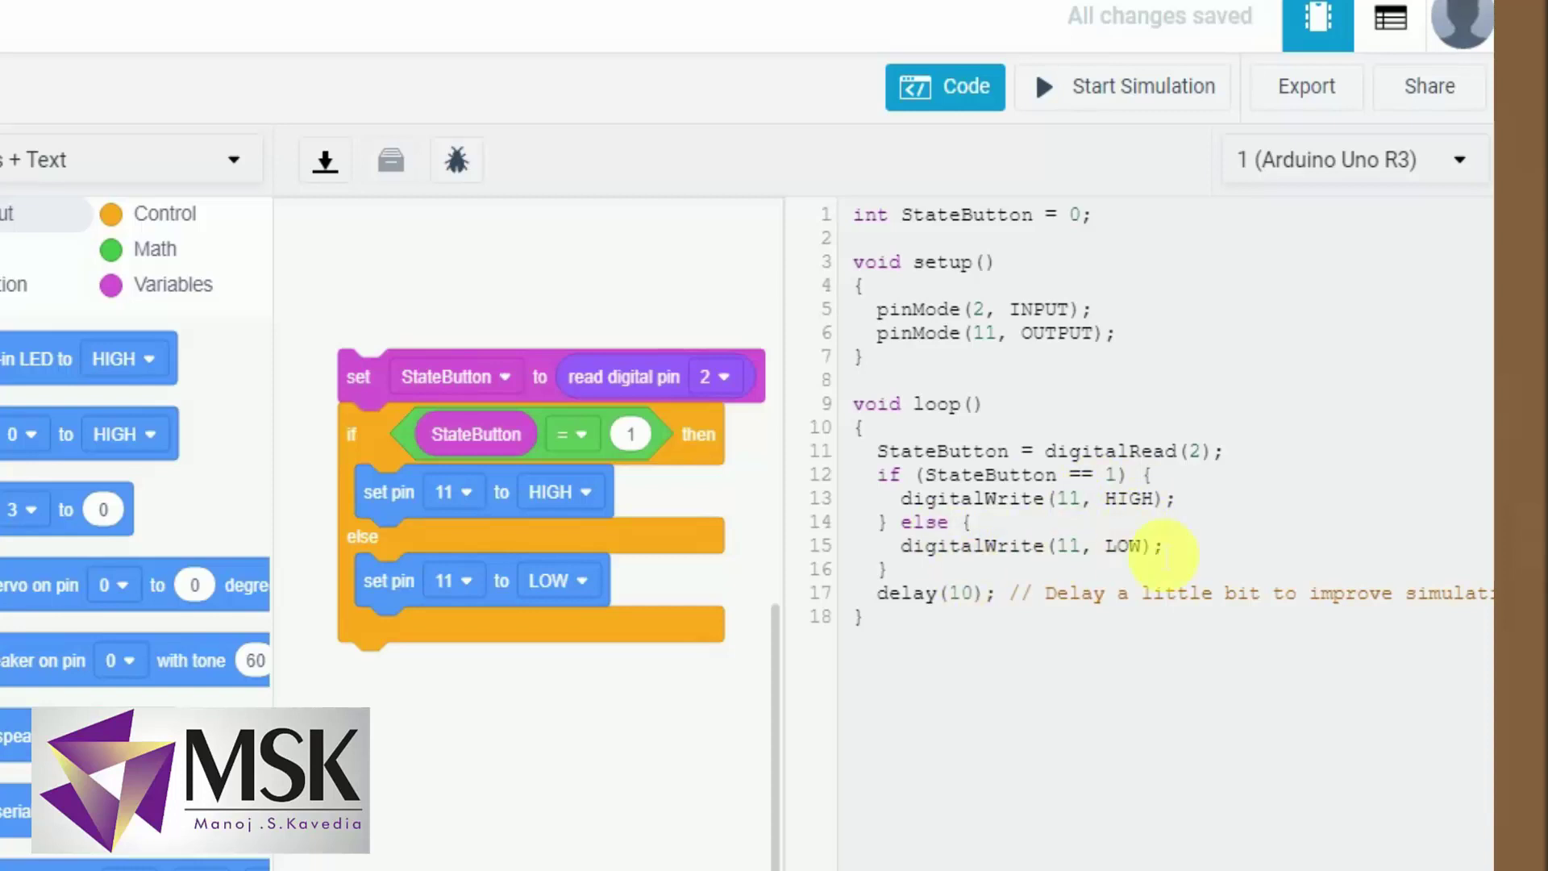
click(233, 159)
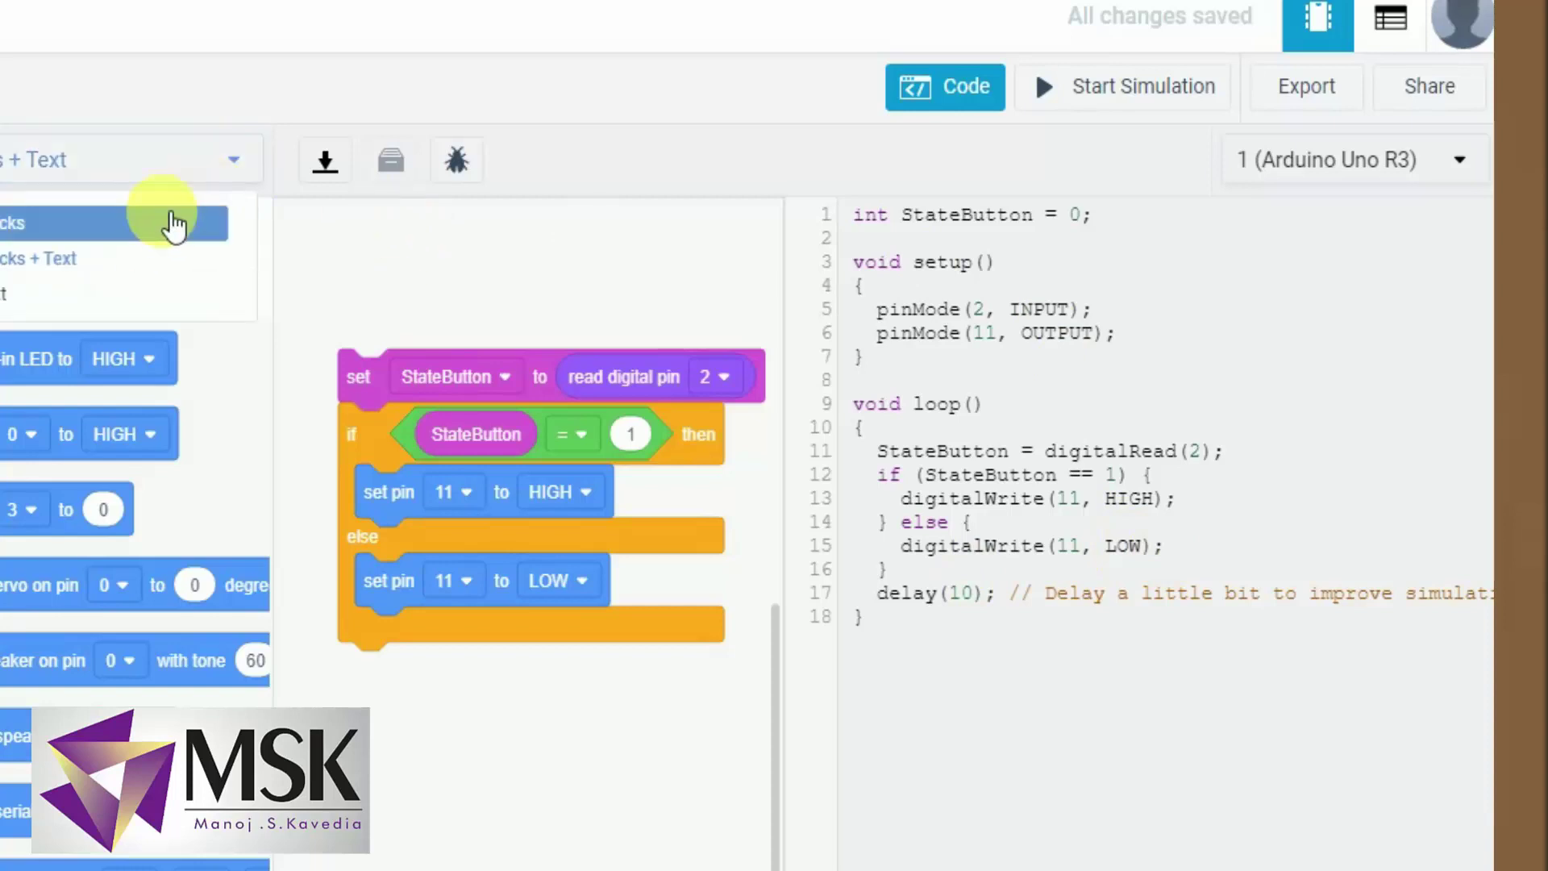
click(174, 223)
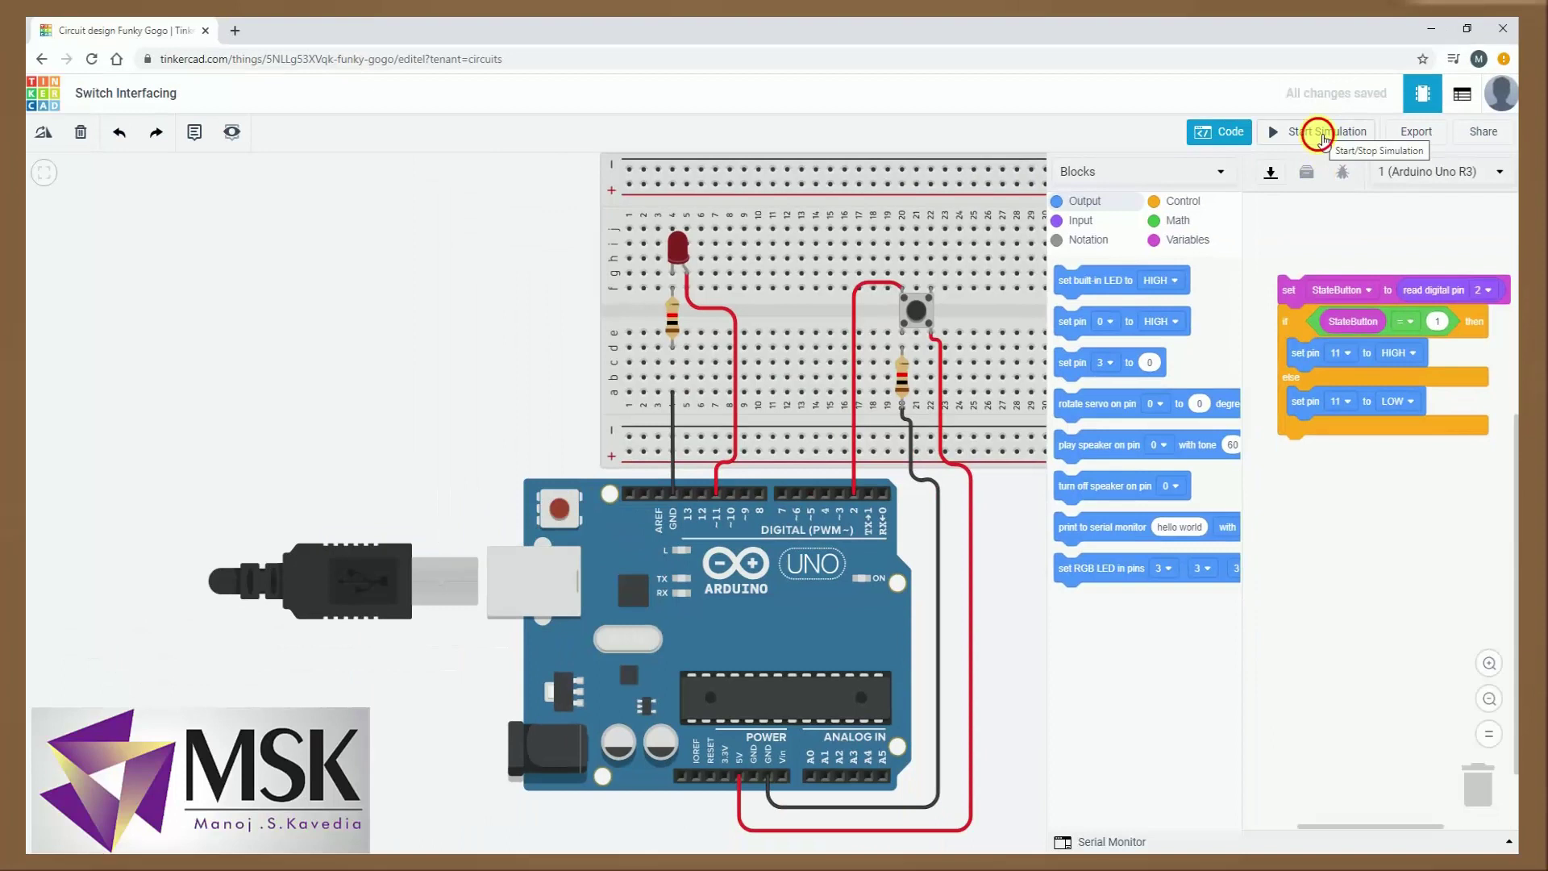
Start the simulation and press the breadboard pushbutton to light the red LED on pin 11
click(1323, 137)
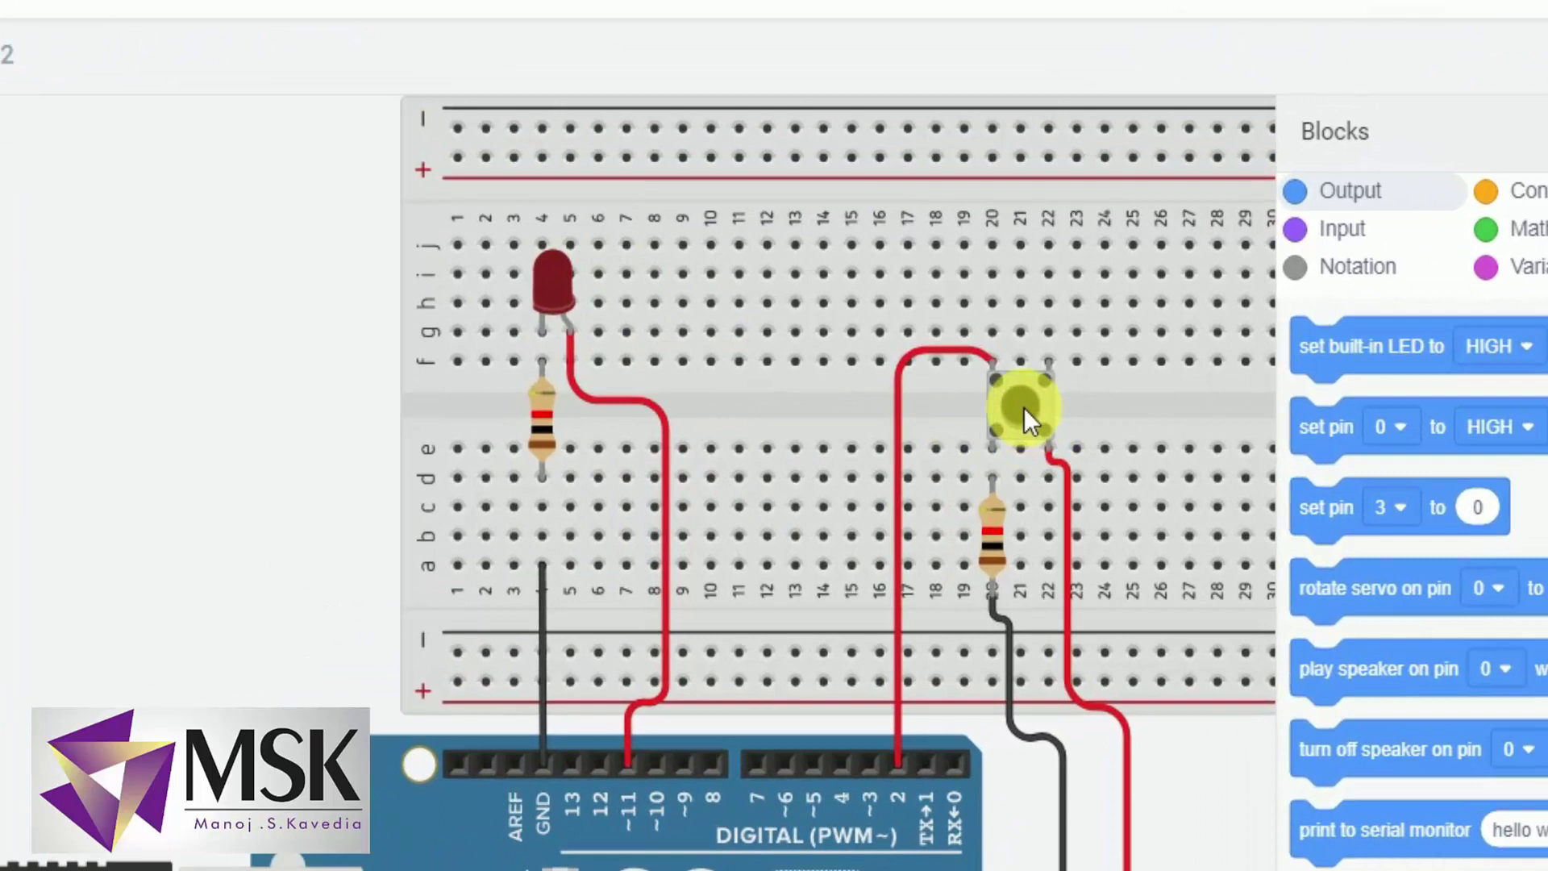
click(1023, 406)
click(1023, 408)
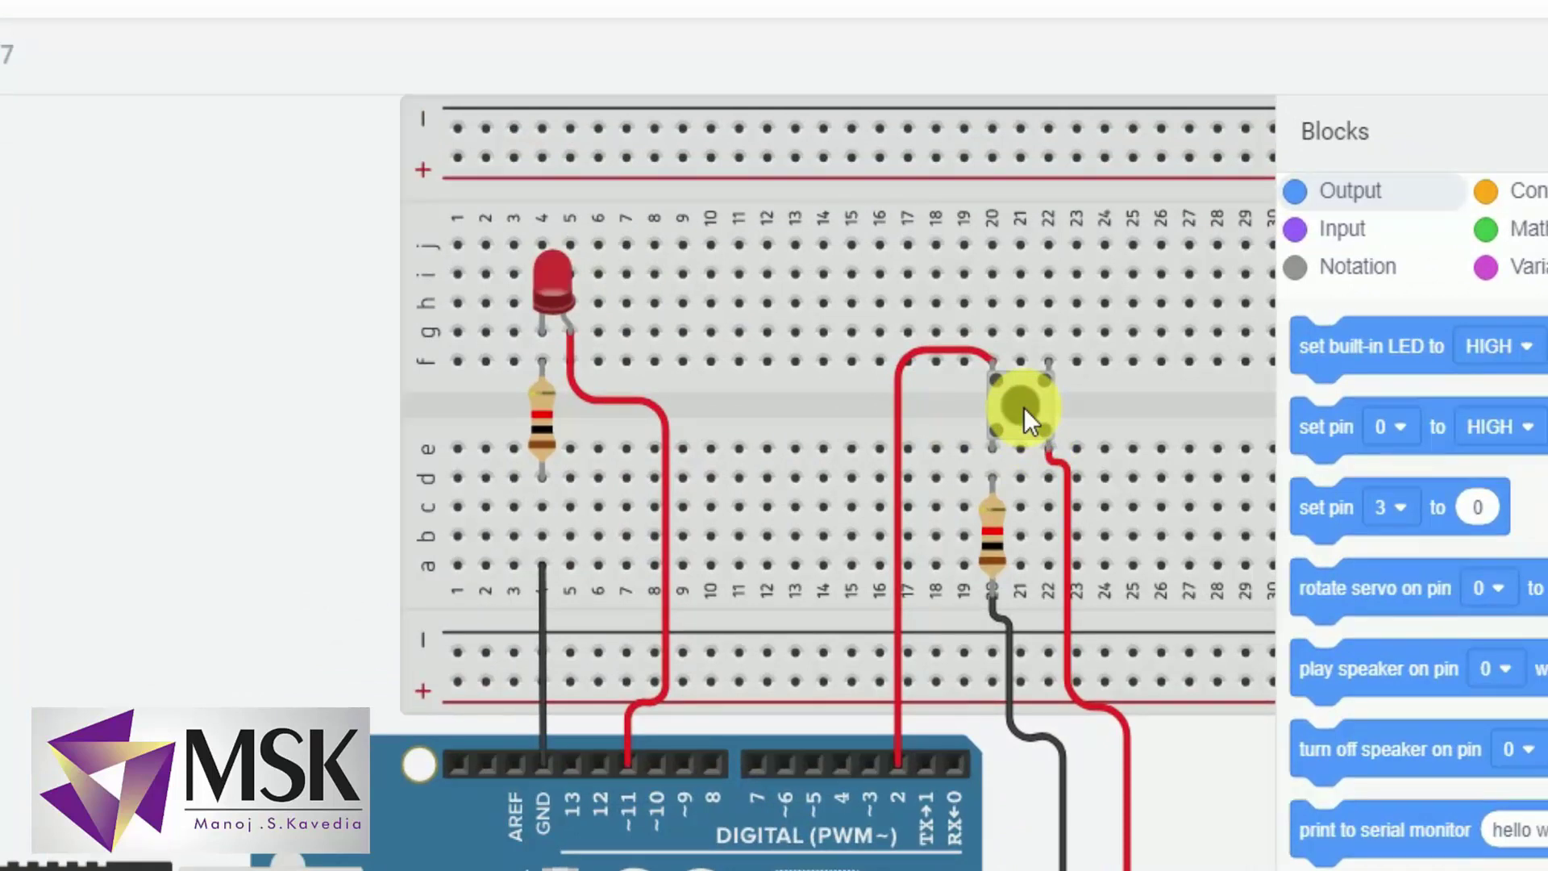